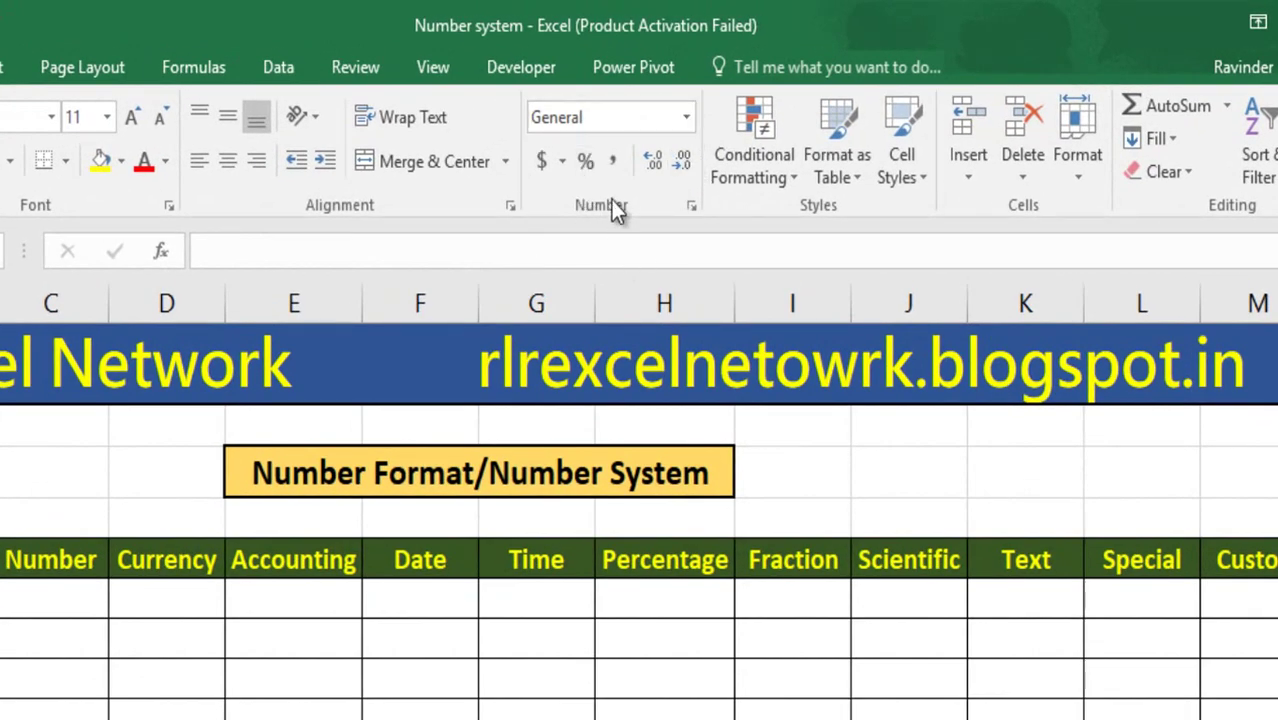
Browse the number-format list and close it without applying any format.
{"action": "left_click", "coordinate": [686, 118]}
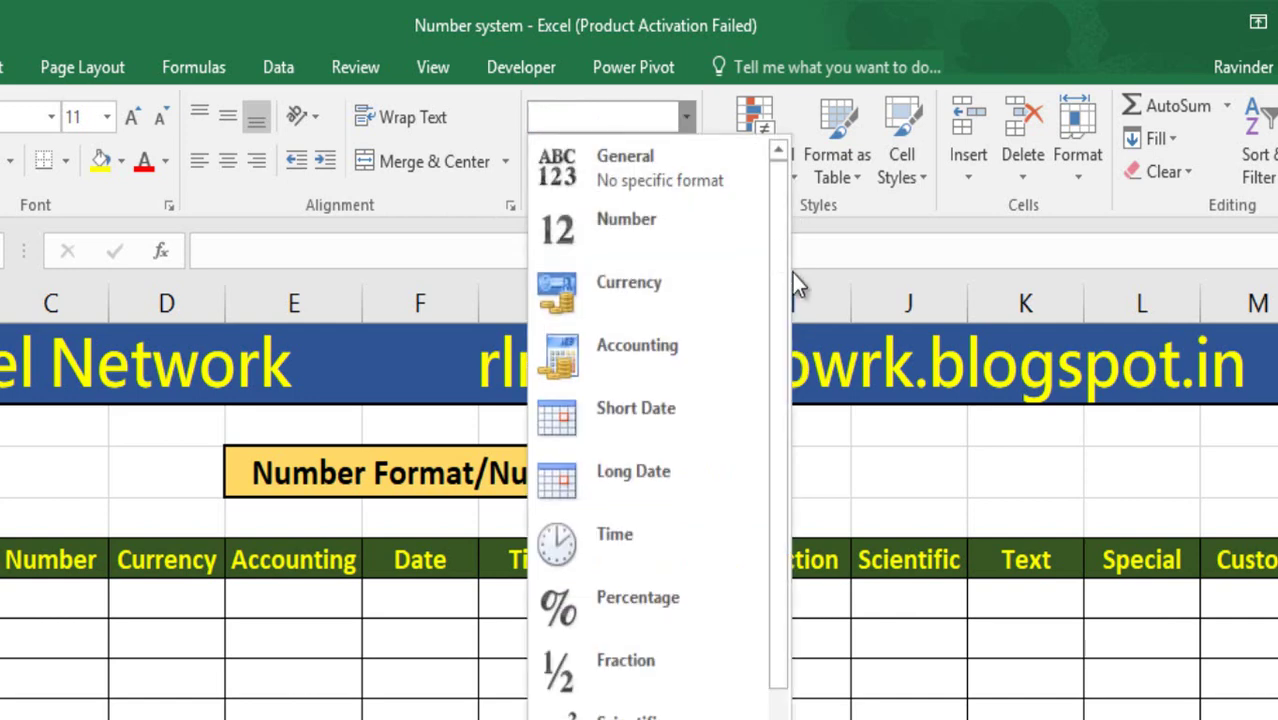
{"action": "left_click_drag", "start_coordinate": [776, 290], "coordinate": [802, 394]}
{"action": "left_click_drag", "start_coordinate": [781, 350], "coordinate": [764, 251]}
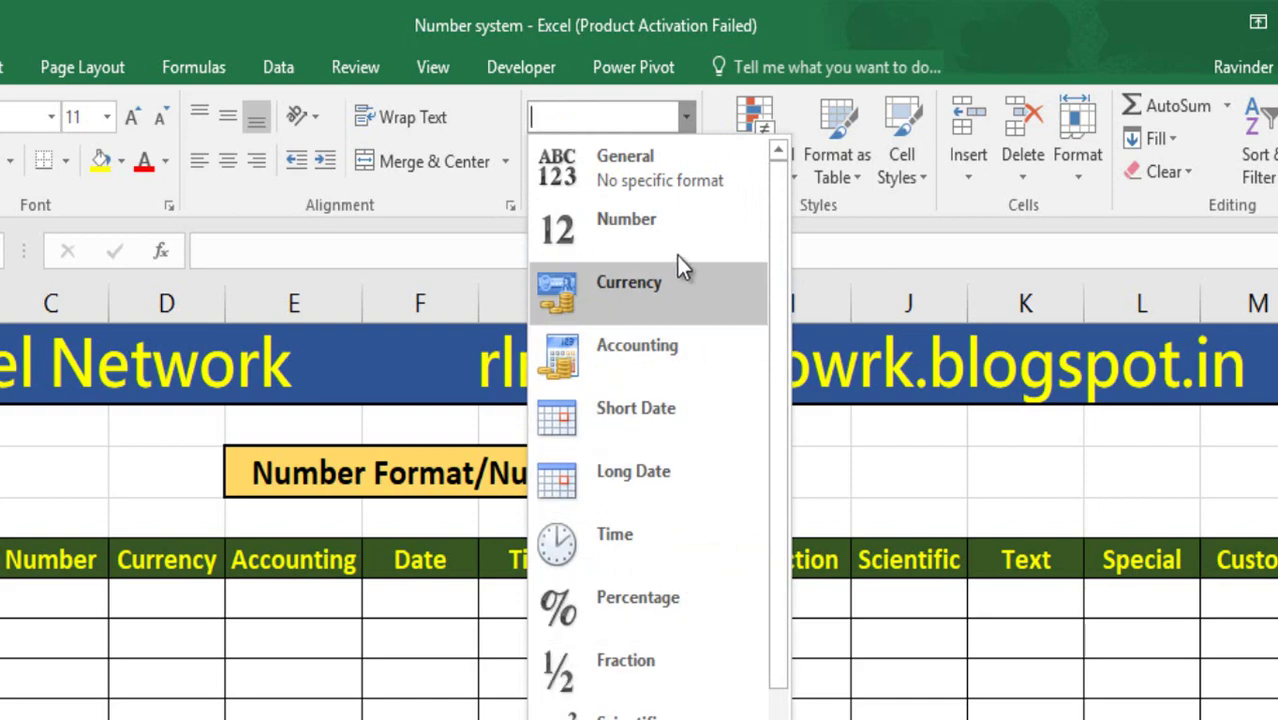
{"action": "key", "text": "Escape"}
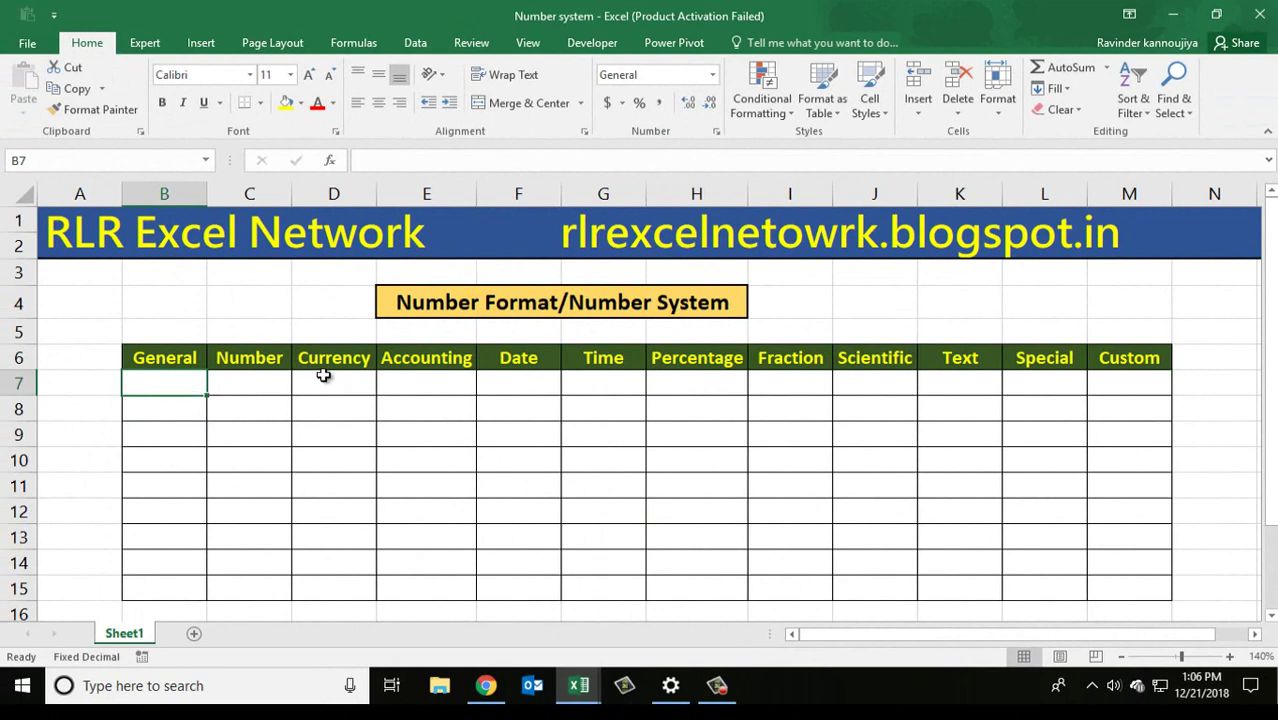
{"action": "left_click", "coordinate": [712, 75]}
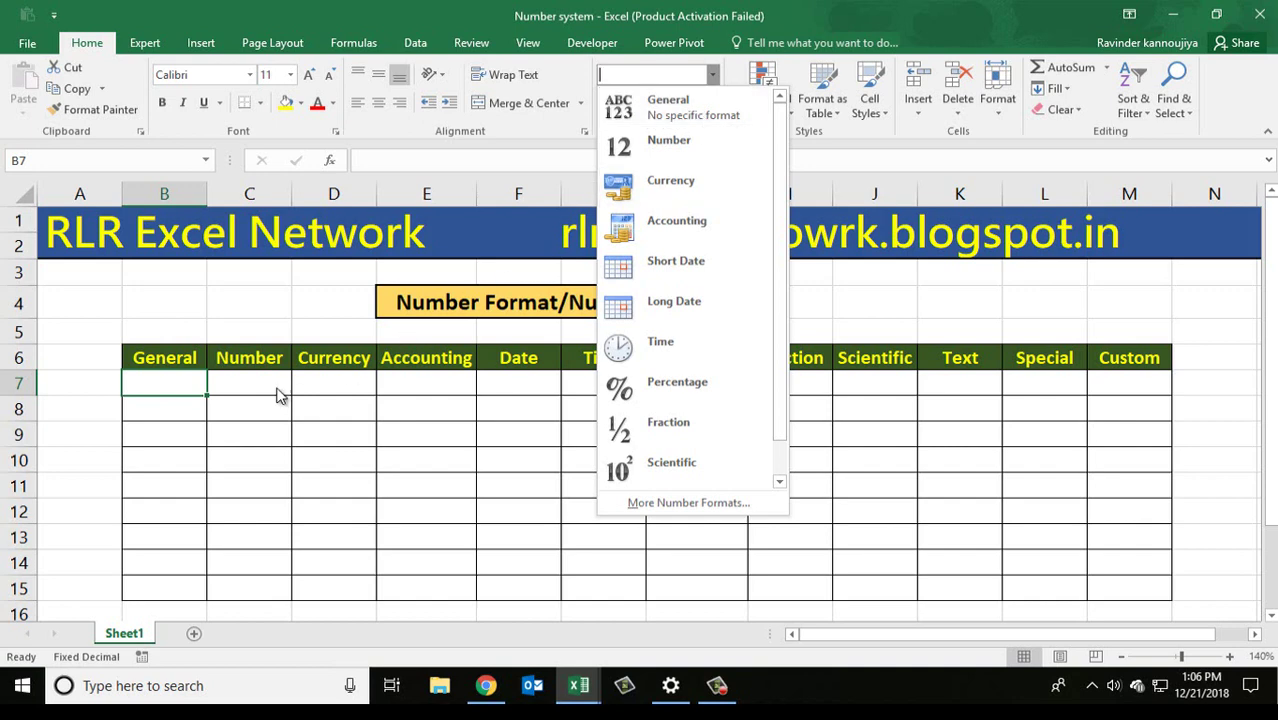
{"action": "left_click", "coordinate": [142, 389]}
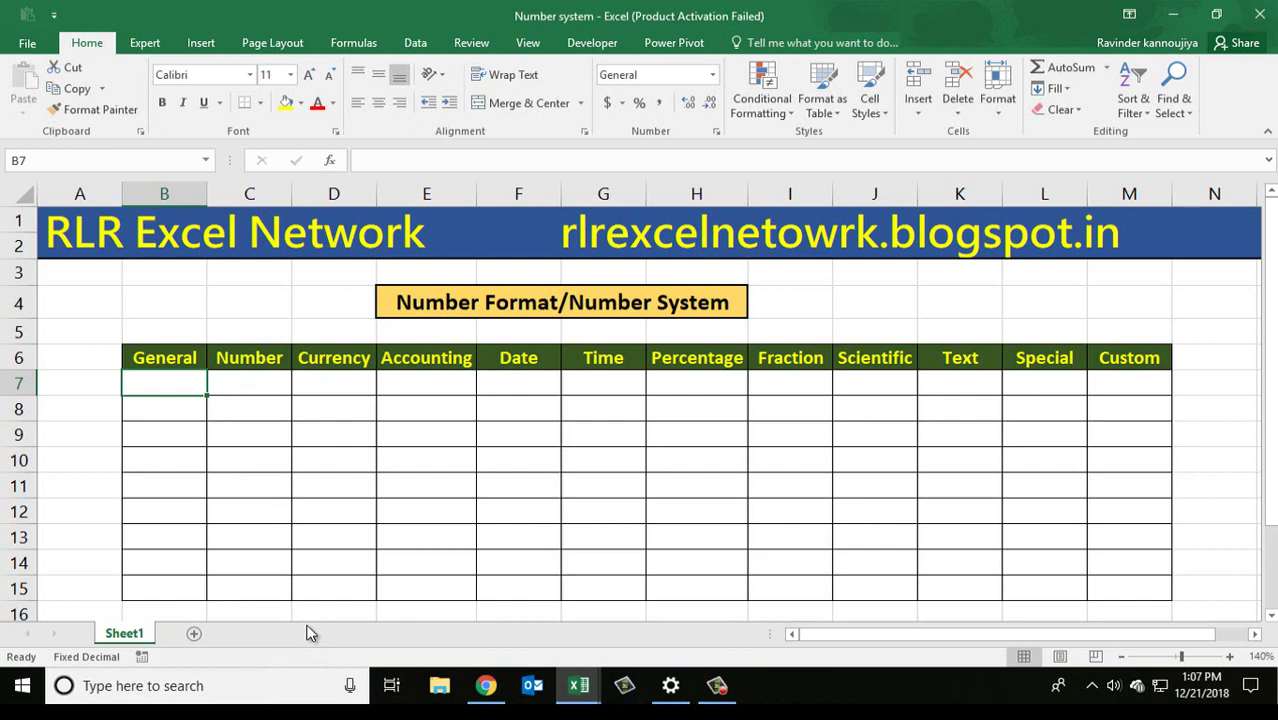
Enter a sample name in B7 and 999999999 in B8, then delete both entries.
{"action": "type", "text": "RAVINDER"}
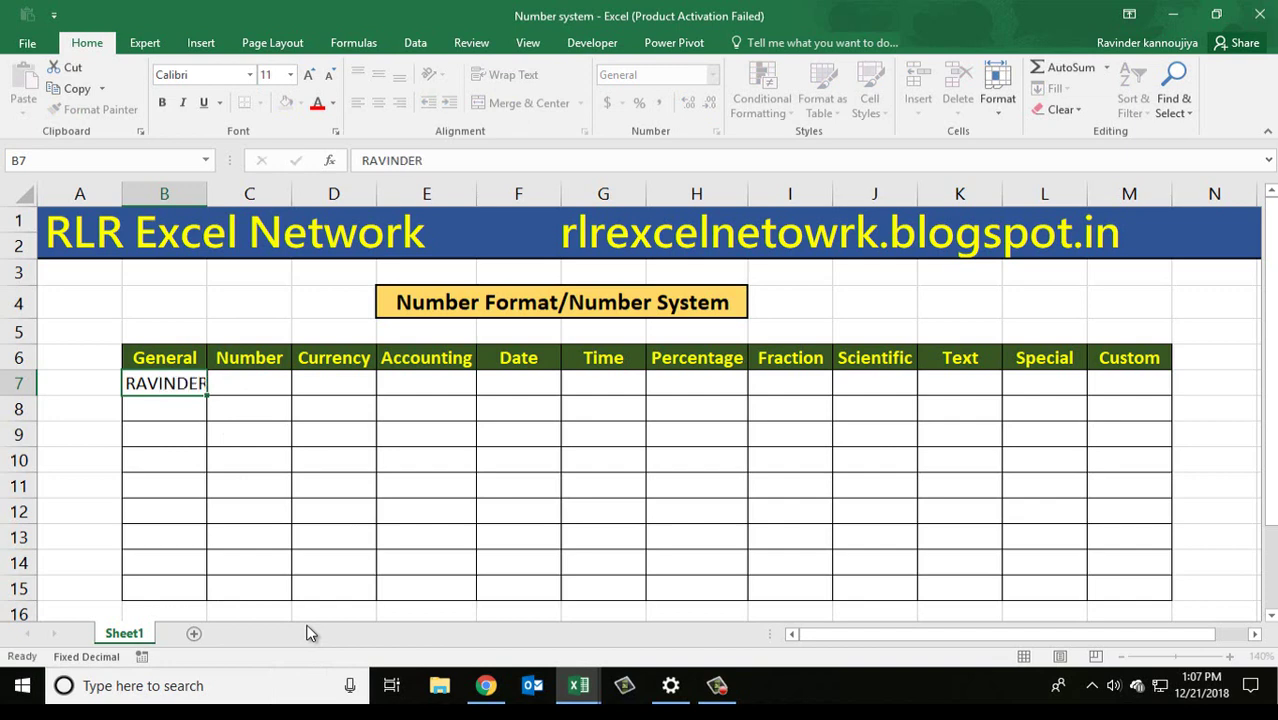
{"action": "key", "text": "Return"}
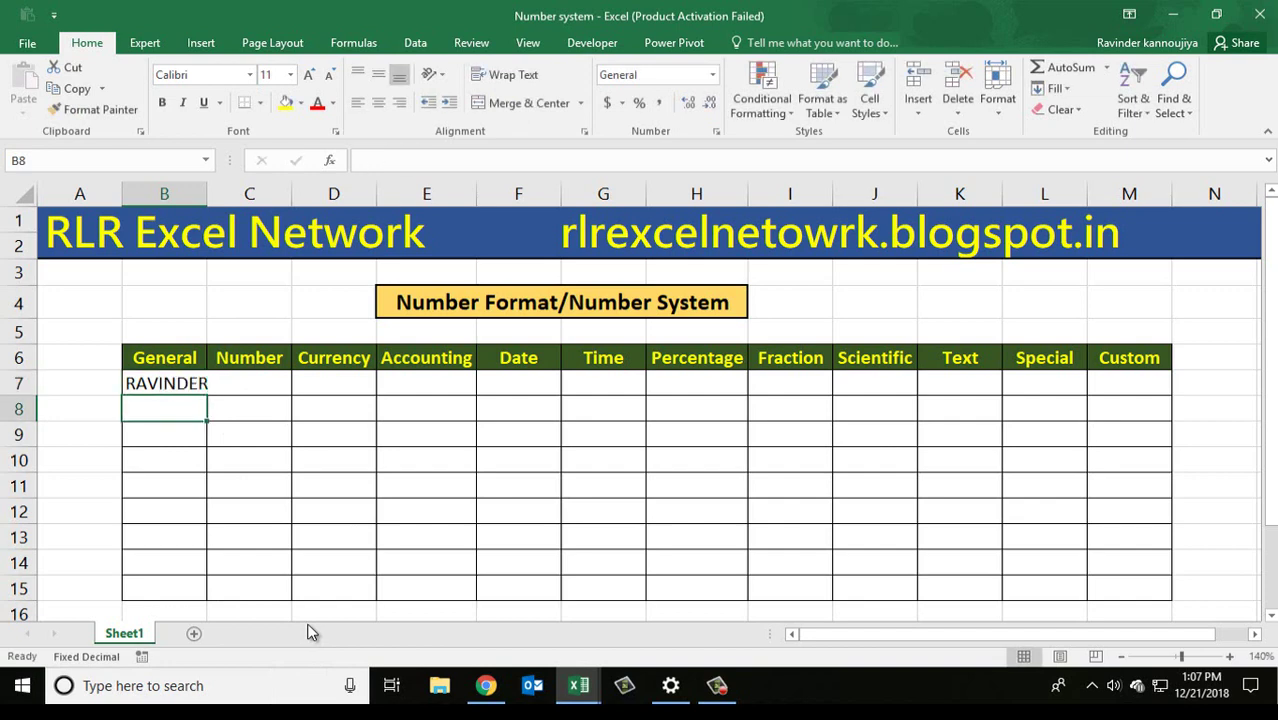
{"action": "type", "text": "999999999"}
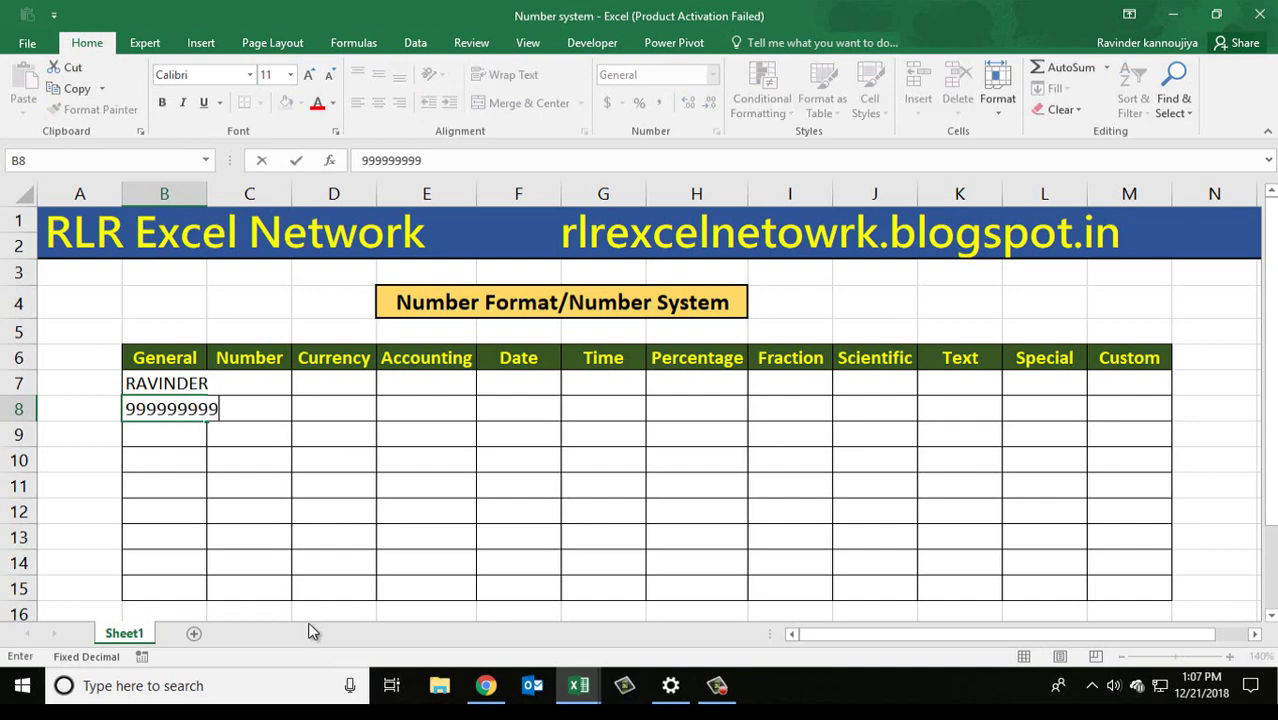
{"action": "key", "text": "Return"}
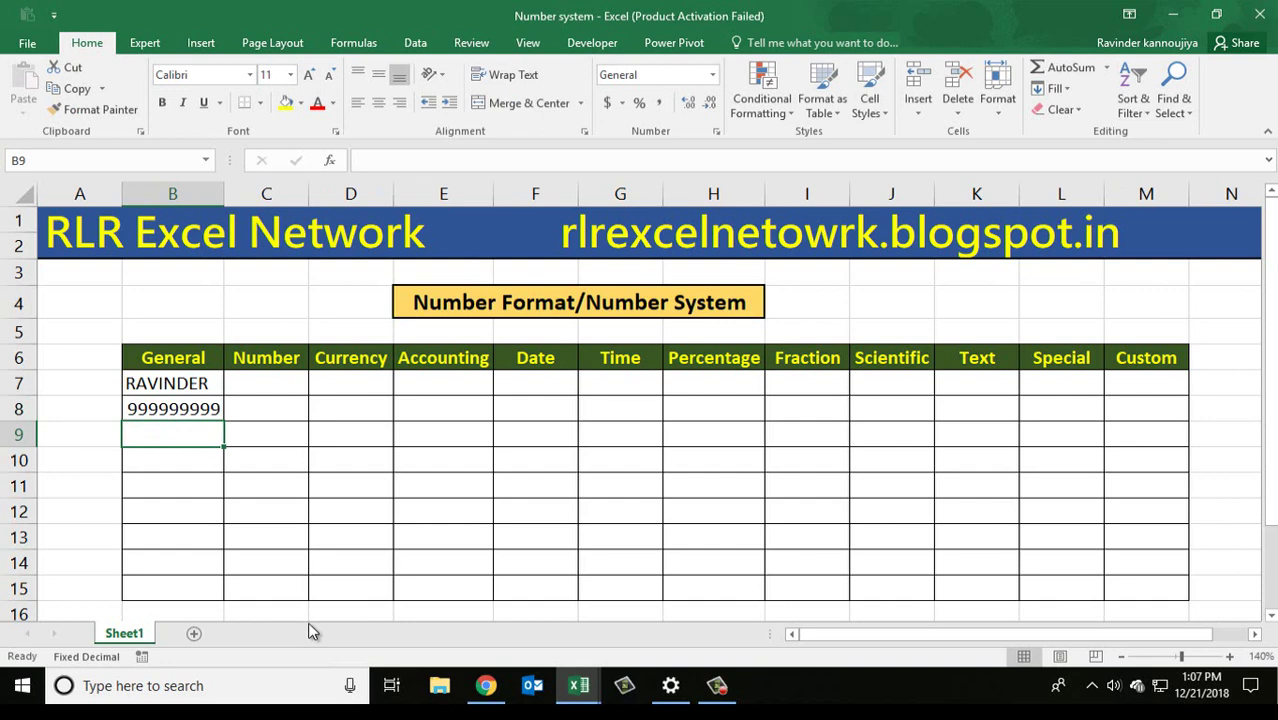
{"action": "key", "text": "Up"}
{"action": "key", "text": "Up"}
{"action": "key", "text": "shift+Down"}
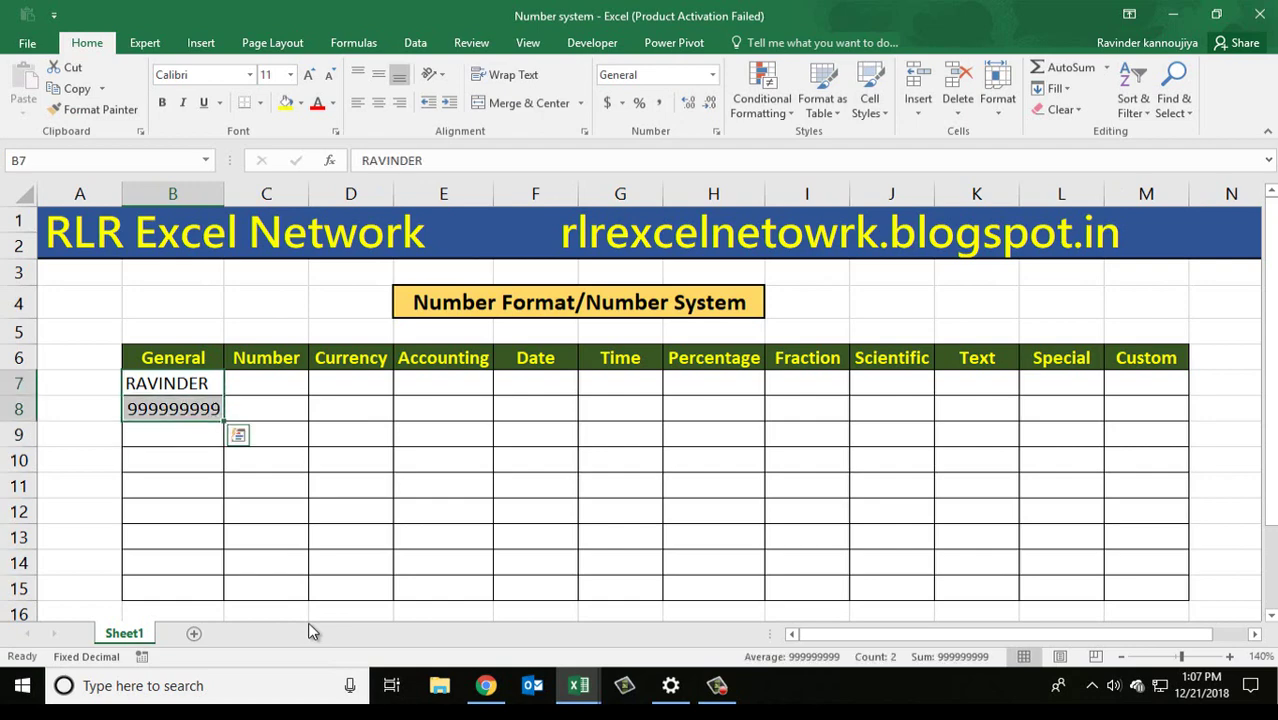
{"action": "key", "text": "Delete"}
{"action": "key", "text": "Right"}
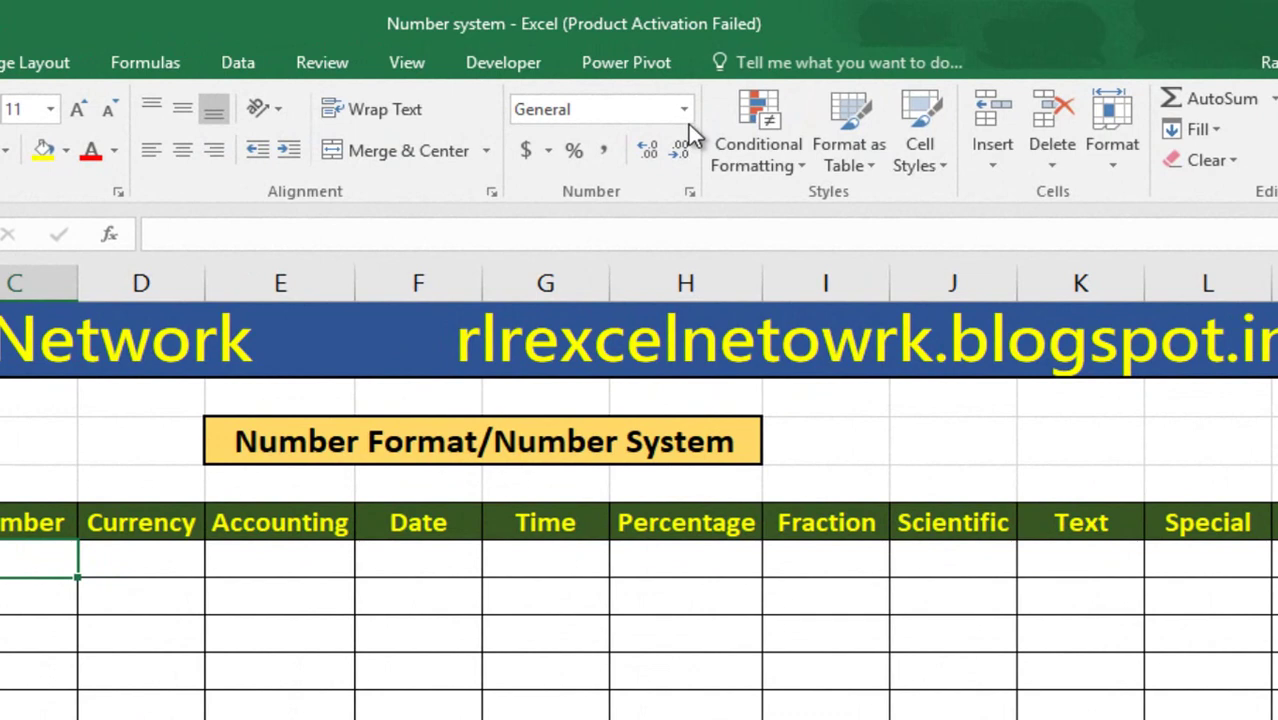
{"action": "left_click", "coordinate": [685, 115]}
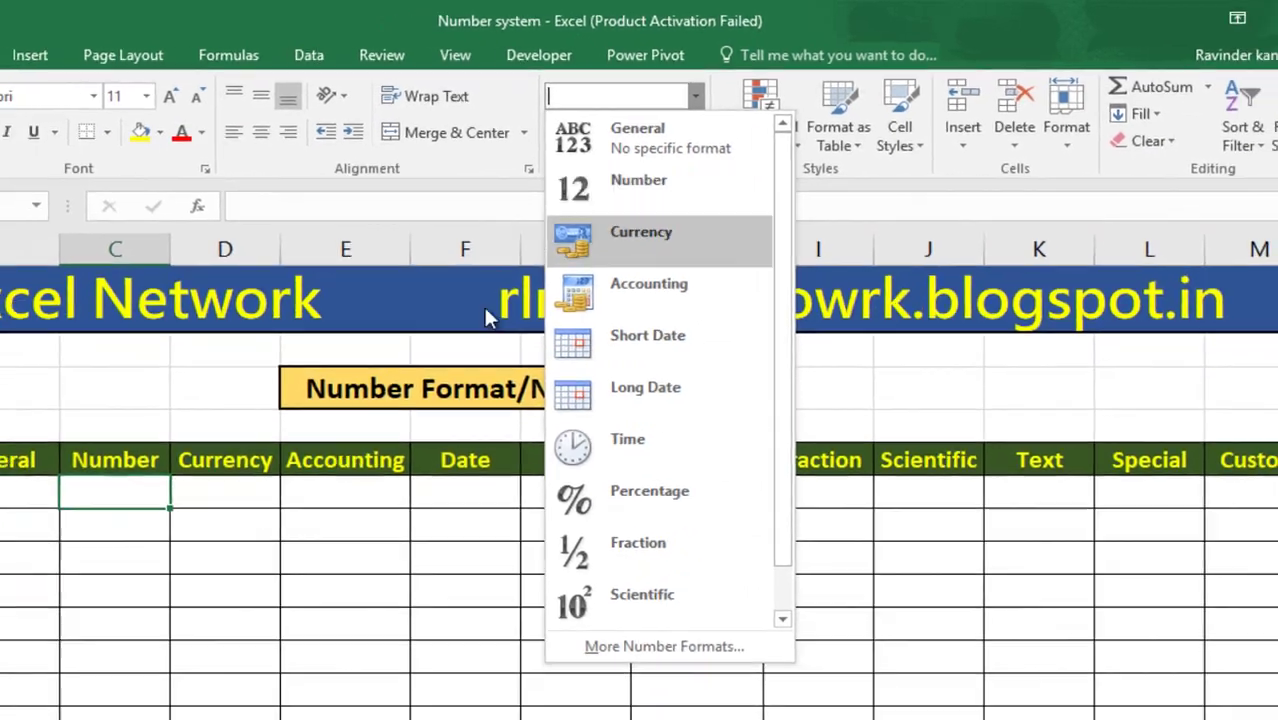
{"action": "key", "text": "Escape"}
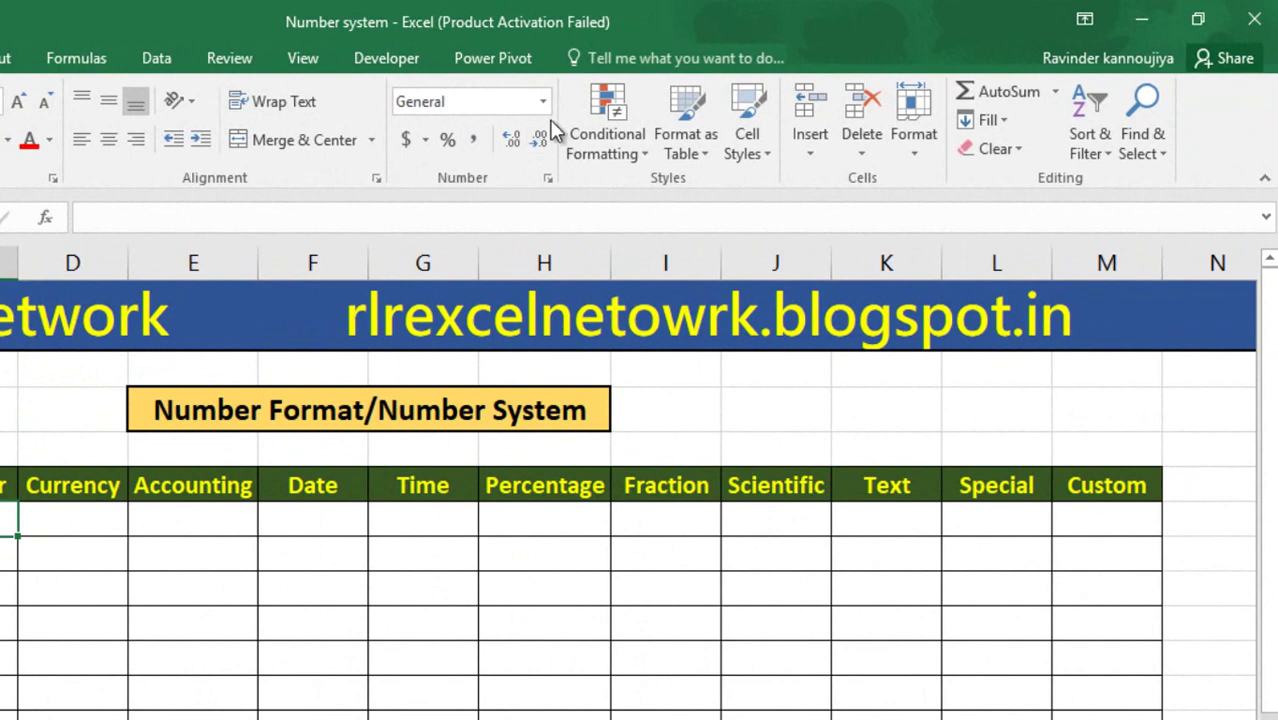
{"action": "left_click", "coordinate": [543, 101]}
{"action": "key", "text": "Down"}
{"action": "key", "text": "Down"}
{"action": "key", "text": "Down"}
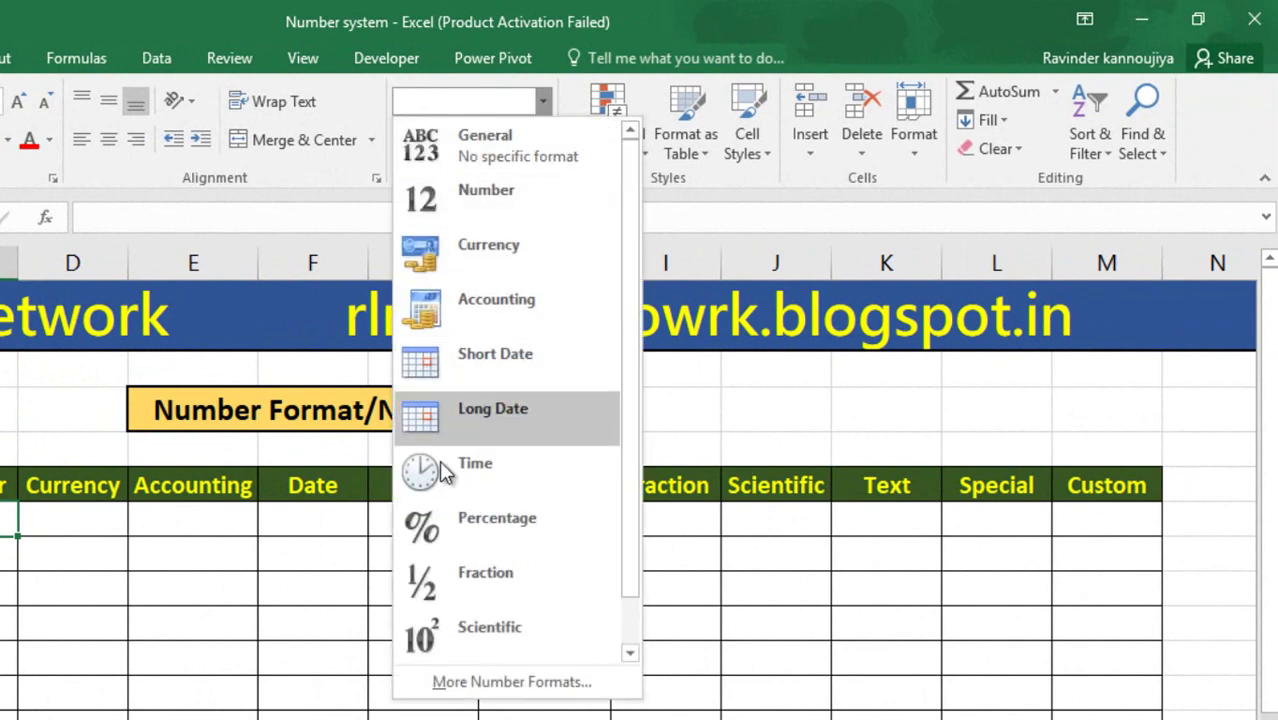
{"action": "key", "text": "Down"}
{"action": "key", "text": "Down"}
{"action": "key", "text": "Down"}
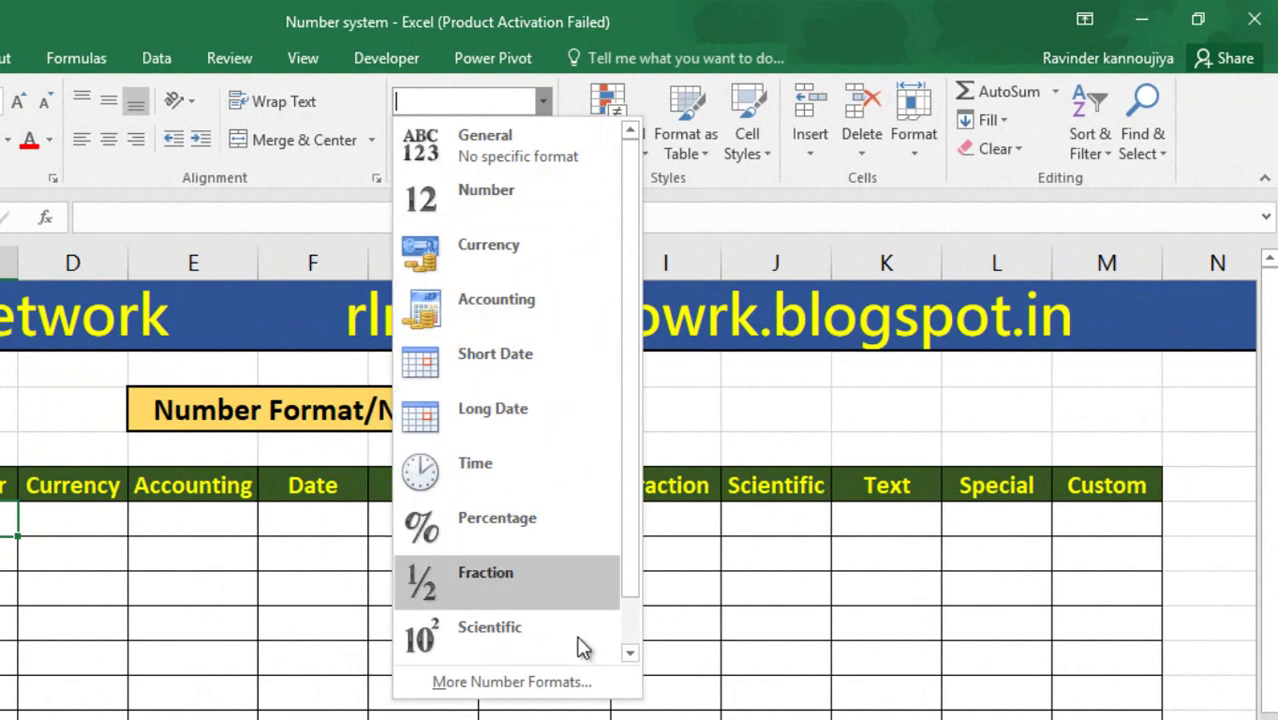
{"action": "left_click", "coordinate": [516, 682]}
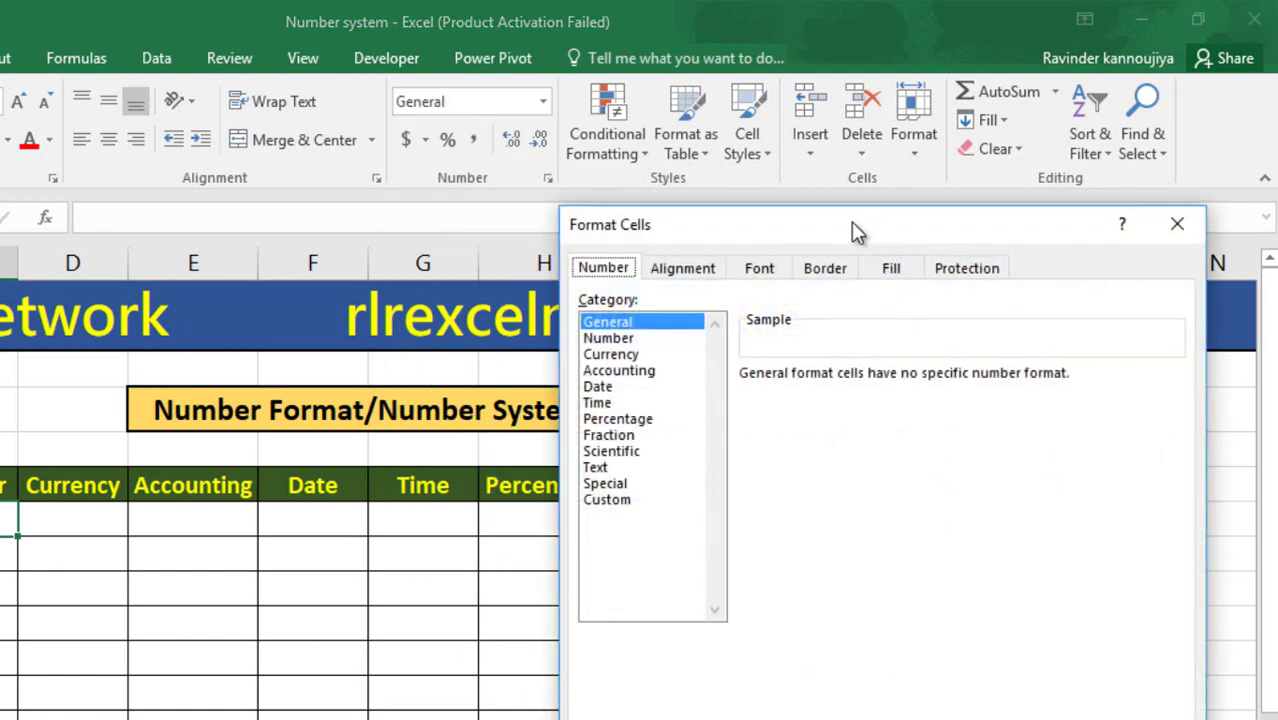
{"action": "left_click_drag", "start_coordinate": [851, 223], "coordinate": [481, 160]}
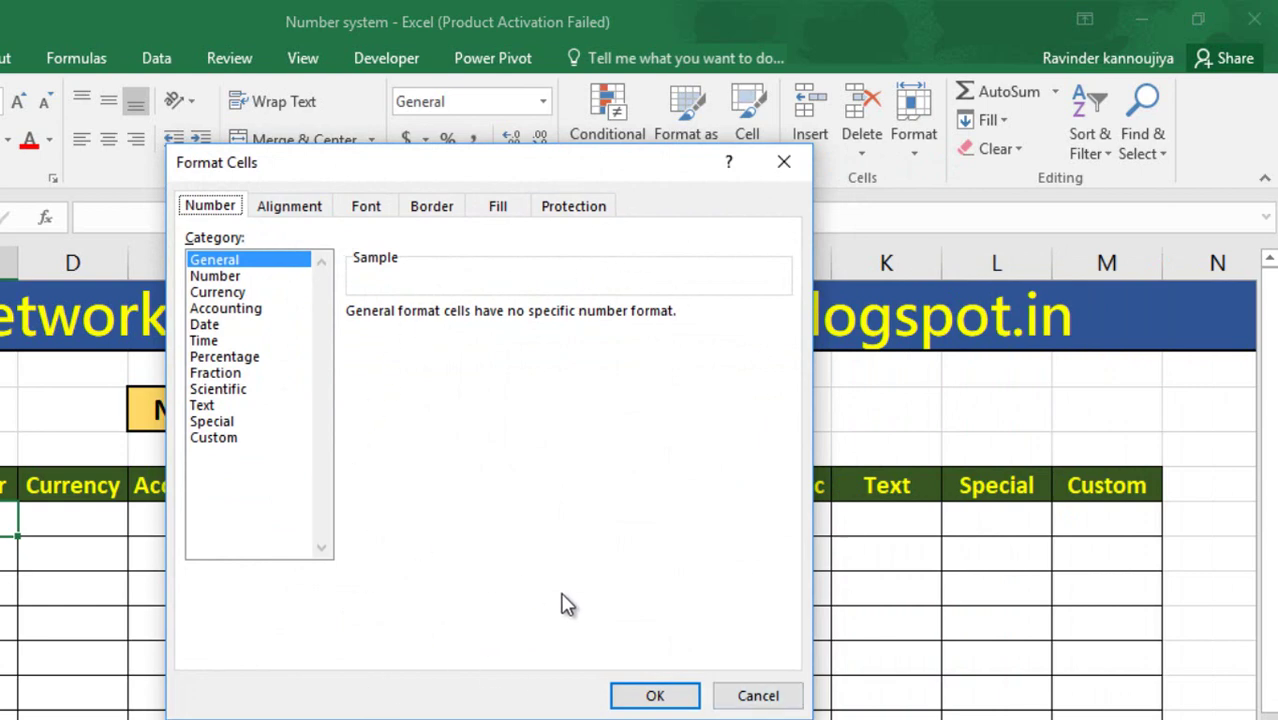
{"action": "left_click", "coordinate": [763, 698]}
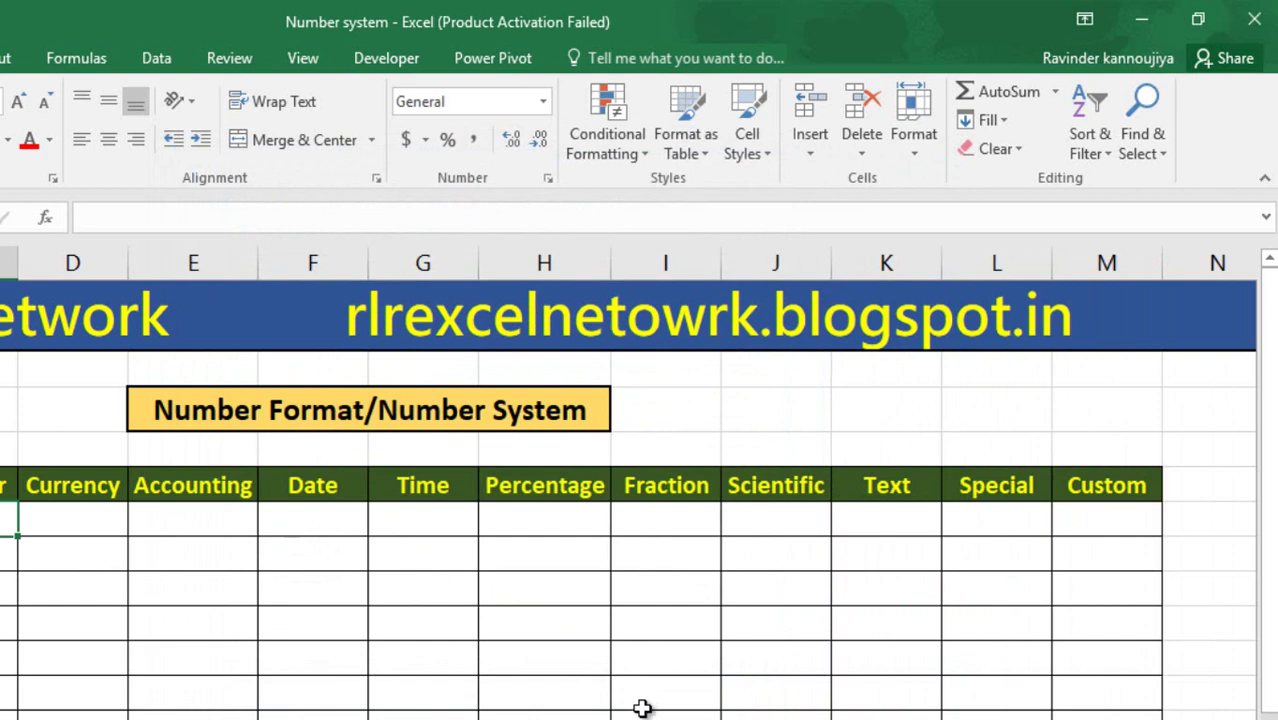
{"action": "key", "text": "ctrl+1"}
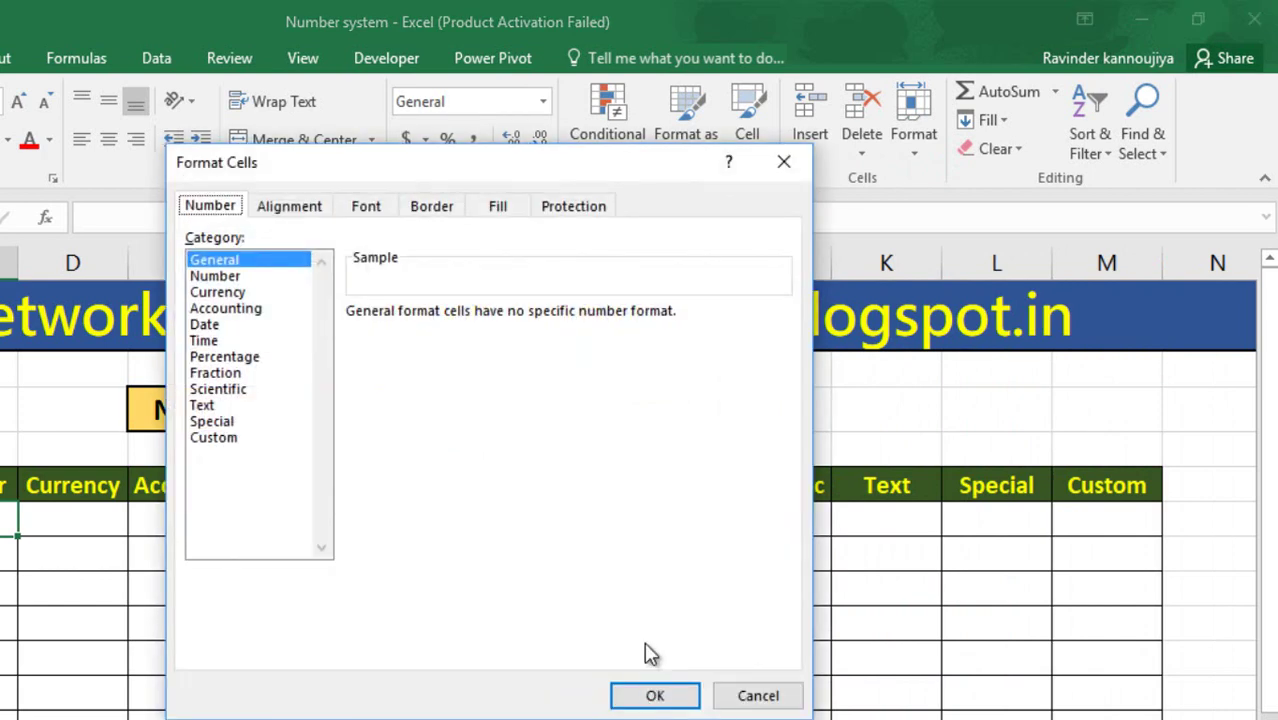
{"action": "left_click", "coordinate": [740, 695]}
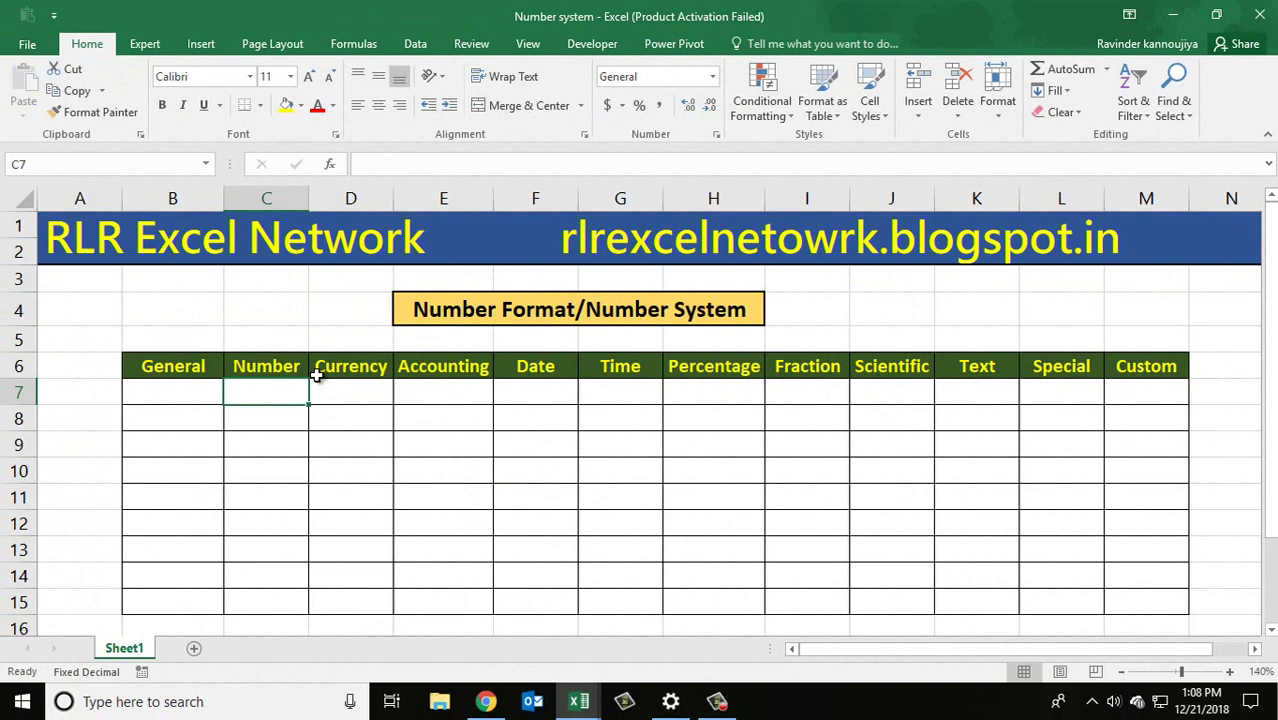
Enter -876545667 in C7 and fill 9865 into C8 through C13.
{"action": "type", "text": "-87"}
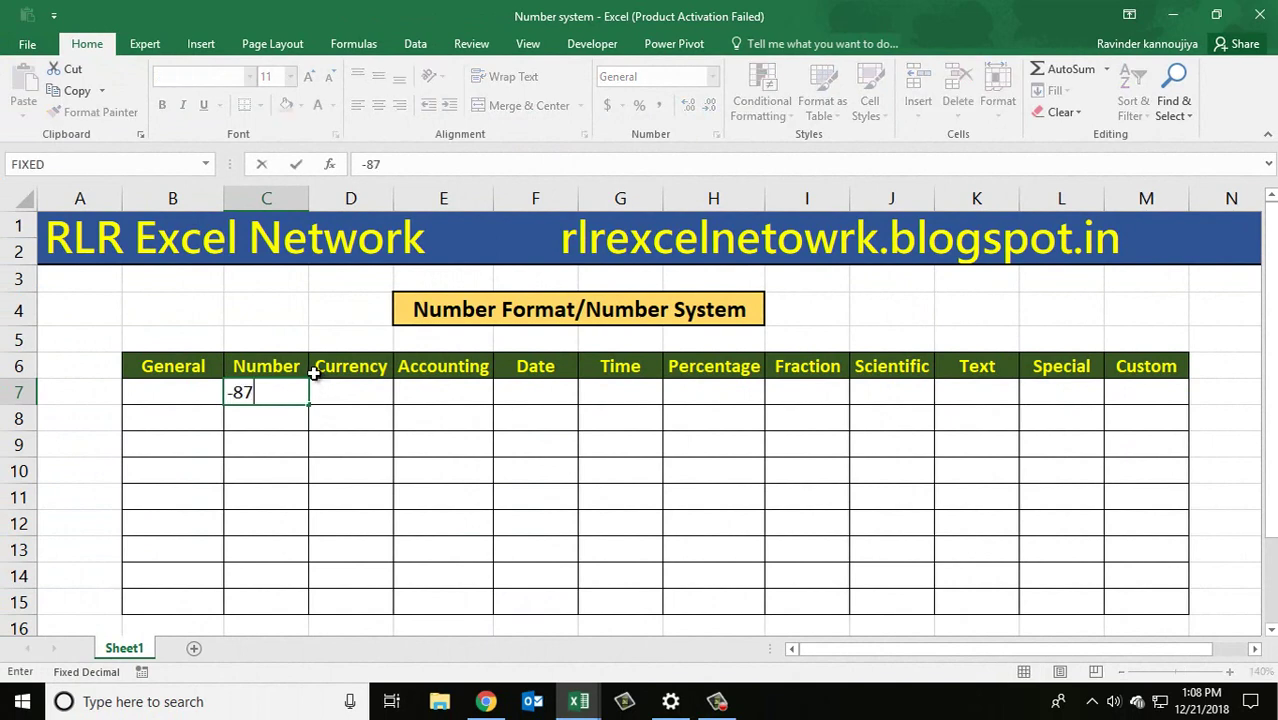
{"action": "type", "text": "6545667"}
{"action": "key", "text": "Return"}
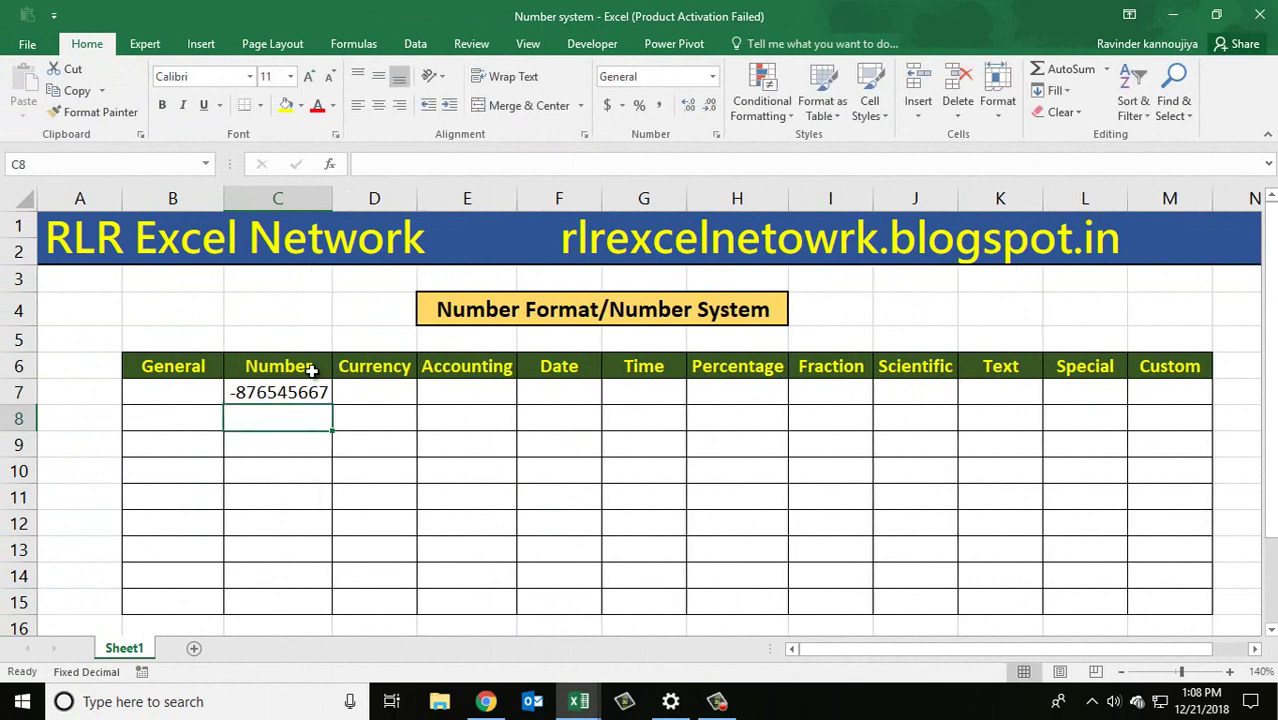
{"action": "type", "text": "9865"}
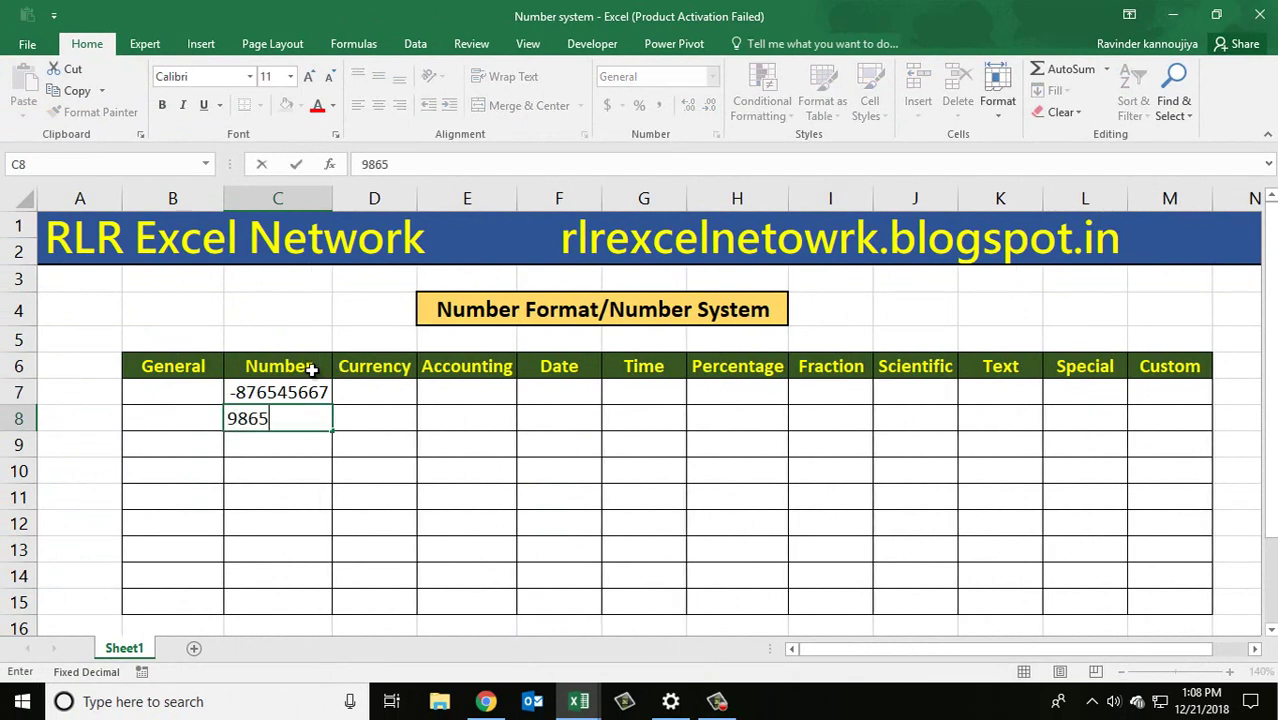
{"action": "key", "text": "Return"}
{"action": "key", "text": "Up"}
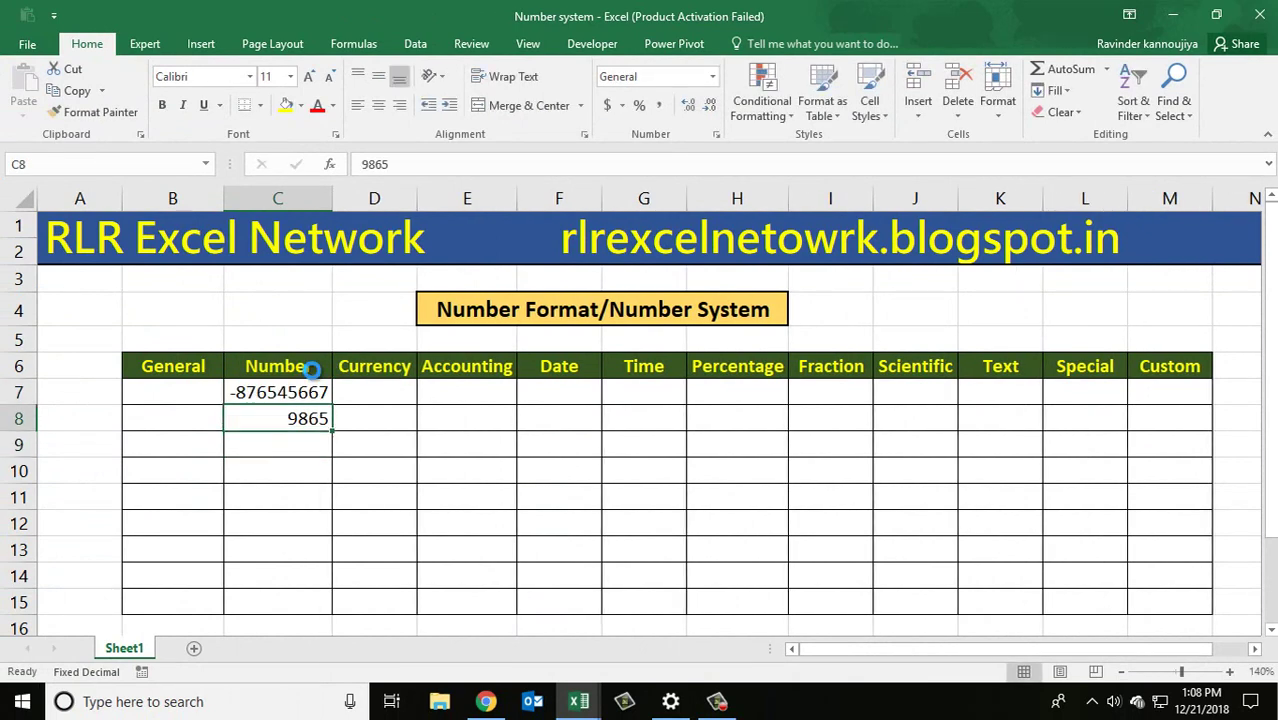
{"action": "key", "text": "ctrl+c"}
{"action": "key", "text": "shift+Down"}
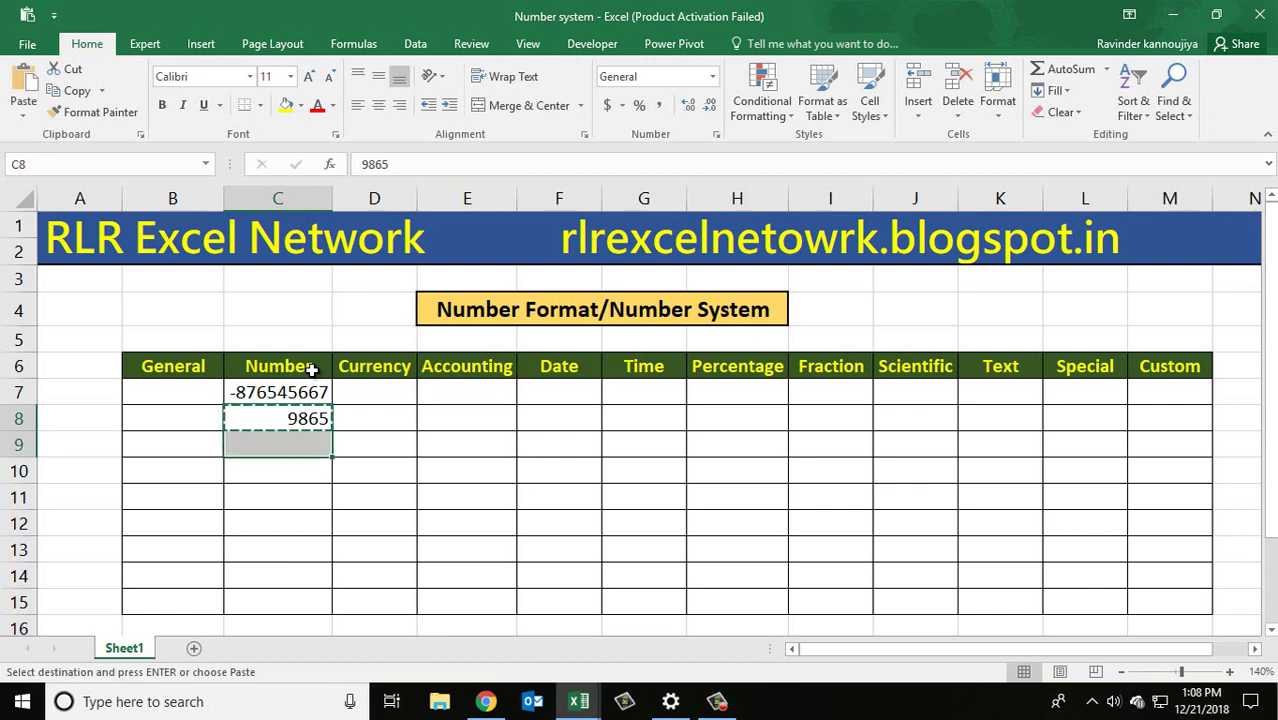
{"action": "key", "text": "shift+Down"}
{"action": "key", "text": "shift+Down"}
{"action": "key", "text": "shift+Down"}
{"action": "key", "text": "shift+Down"}
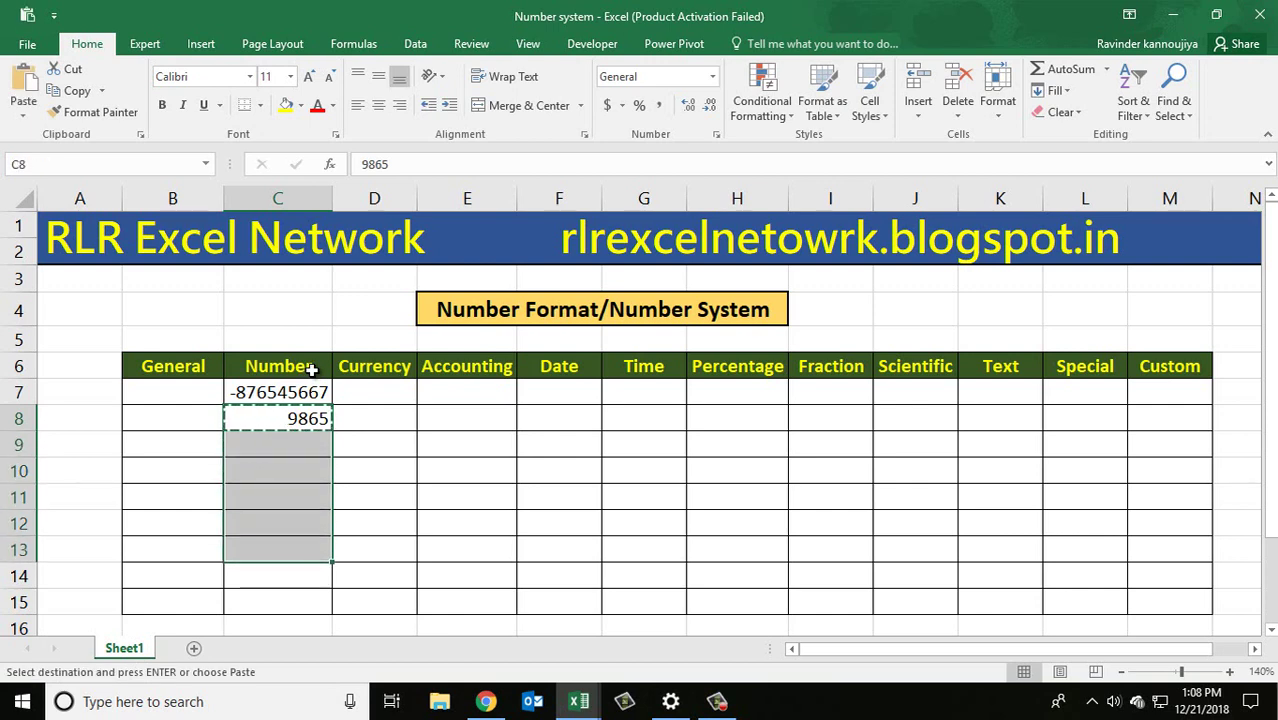
{"action": "key", "text": "ctrl+v"}
{"action": "key", "text": "Escape"}
Select the Number column values C7:C13.
{"action": "key", "text": "Up"}
{"action": "key", "text": "Up"}
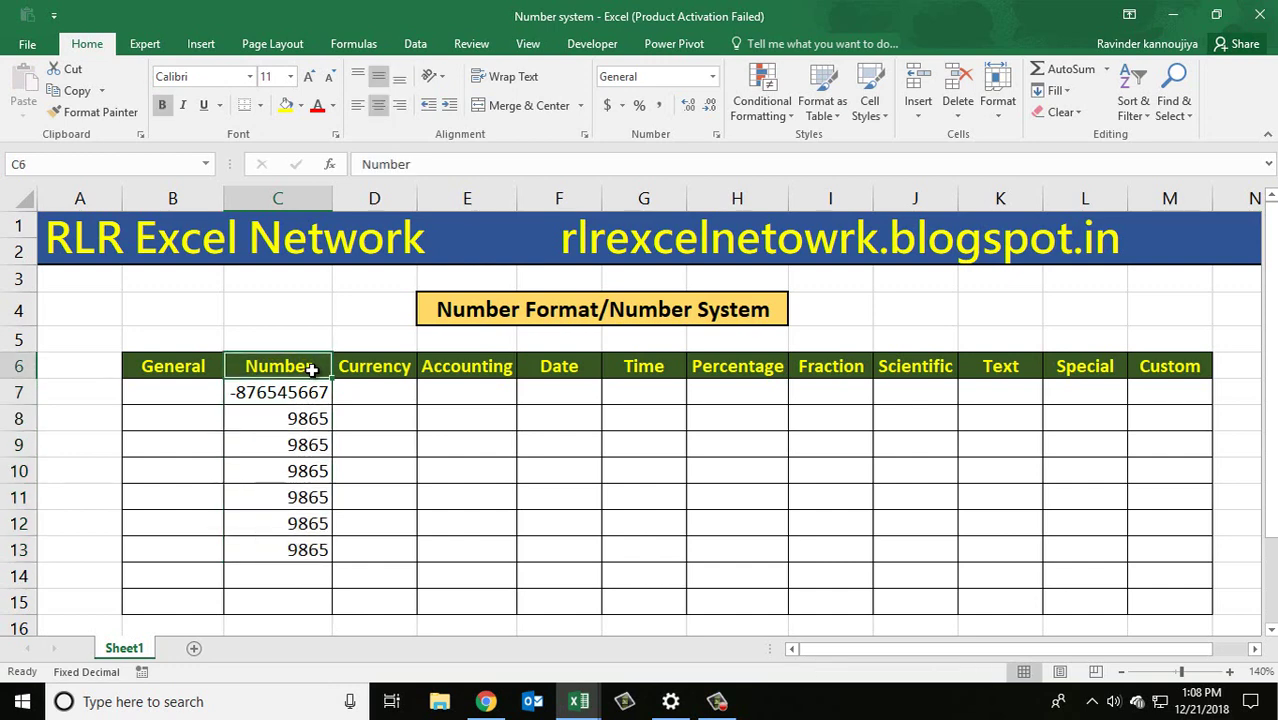
{"action": "key", "text": "Down"}
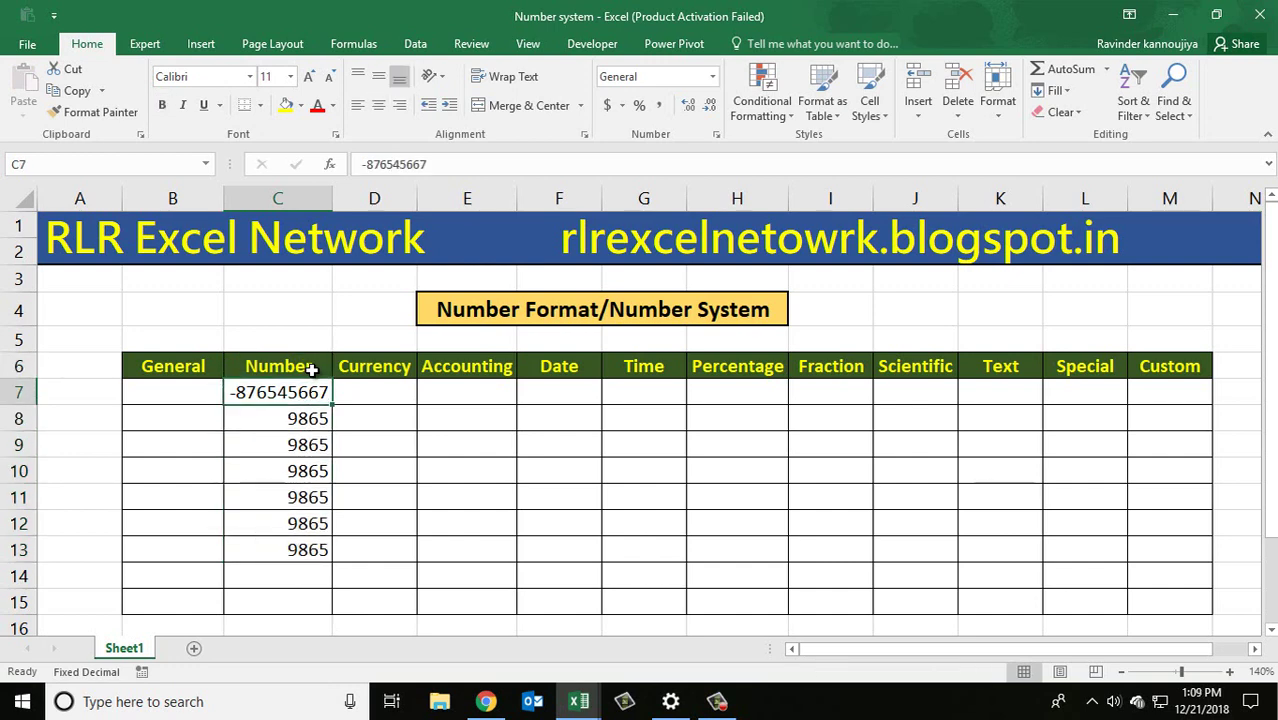
{"action": "key", "text": "shift+Down"}
{"action": "key", "text": "shift+Down"}
{"action": "key", "text": "shift+Down"}
{"action": "key", "text": "shift+Down"}
{"action": "key", "text": "shift+Down"}
{"action": "key", "text": "shift+Down"}
{"action": "key", "text": "shift+Down"}
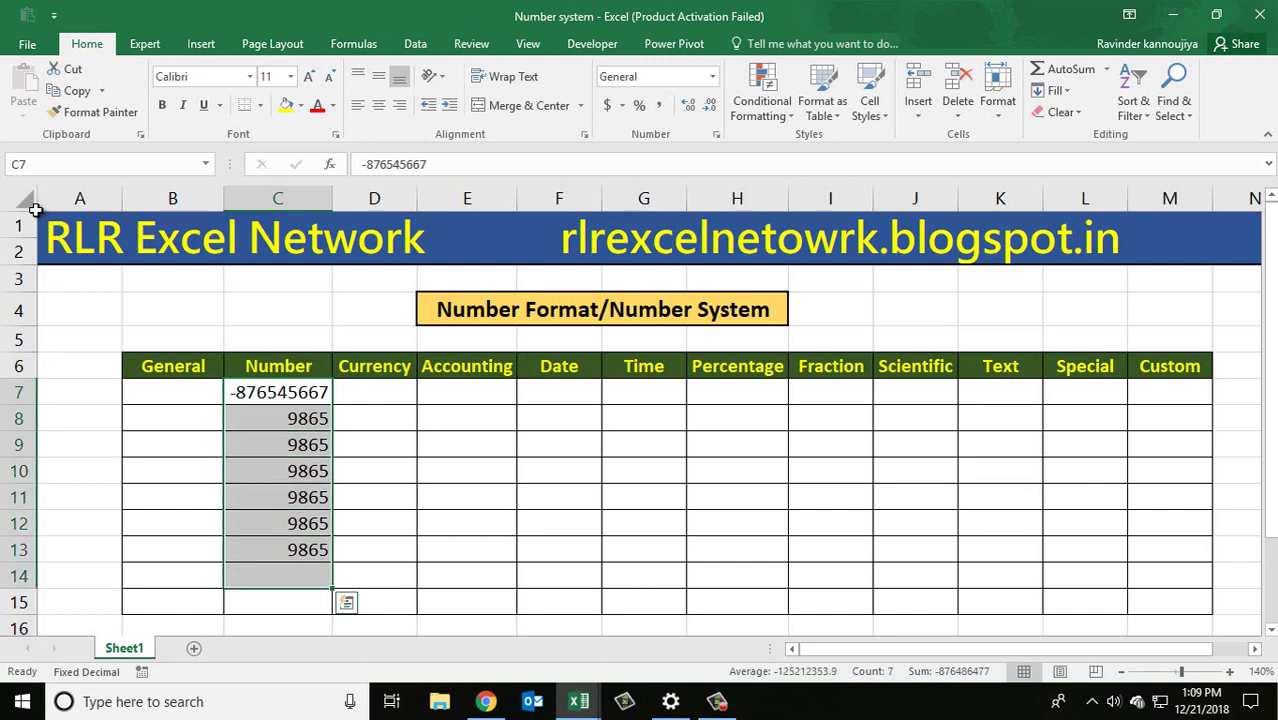
{"action": "key", "text": "shift+Up"}
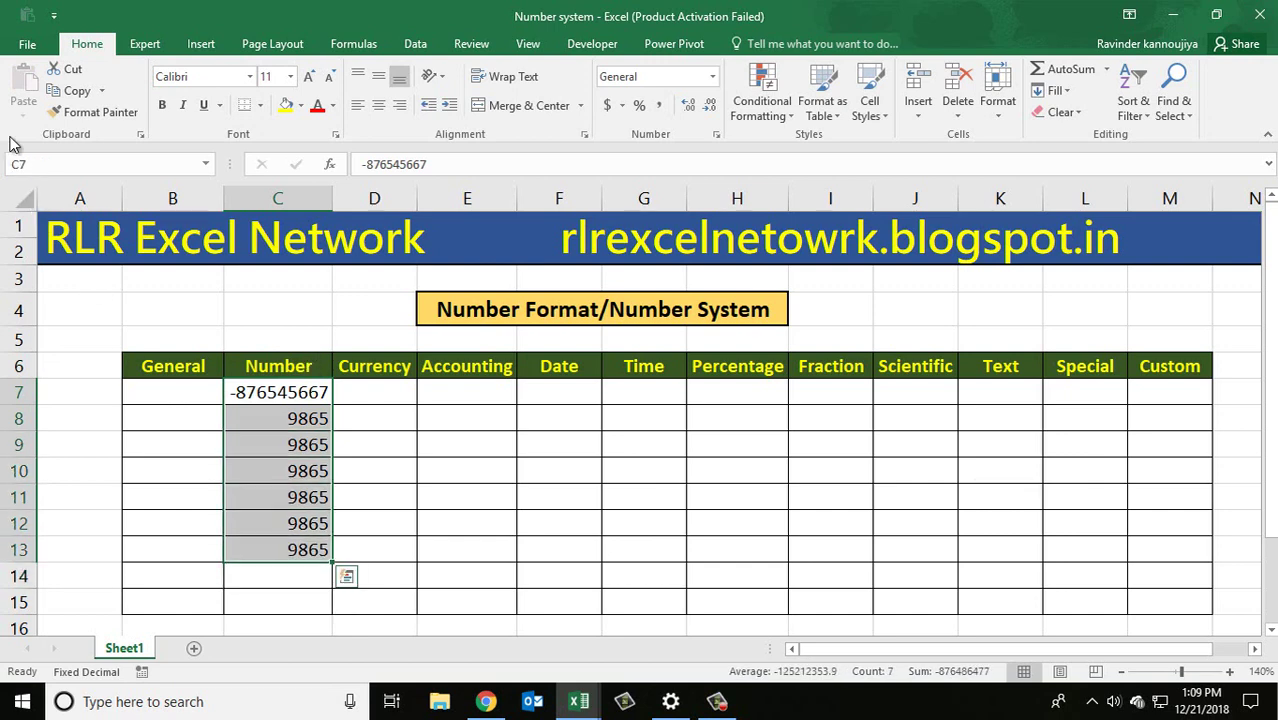
Apply the Number category with 2 decimal places to C7:C13.
{"action": "key", "text": "ctrl+1"}
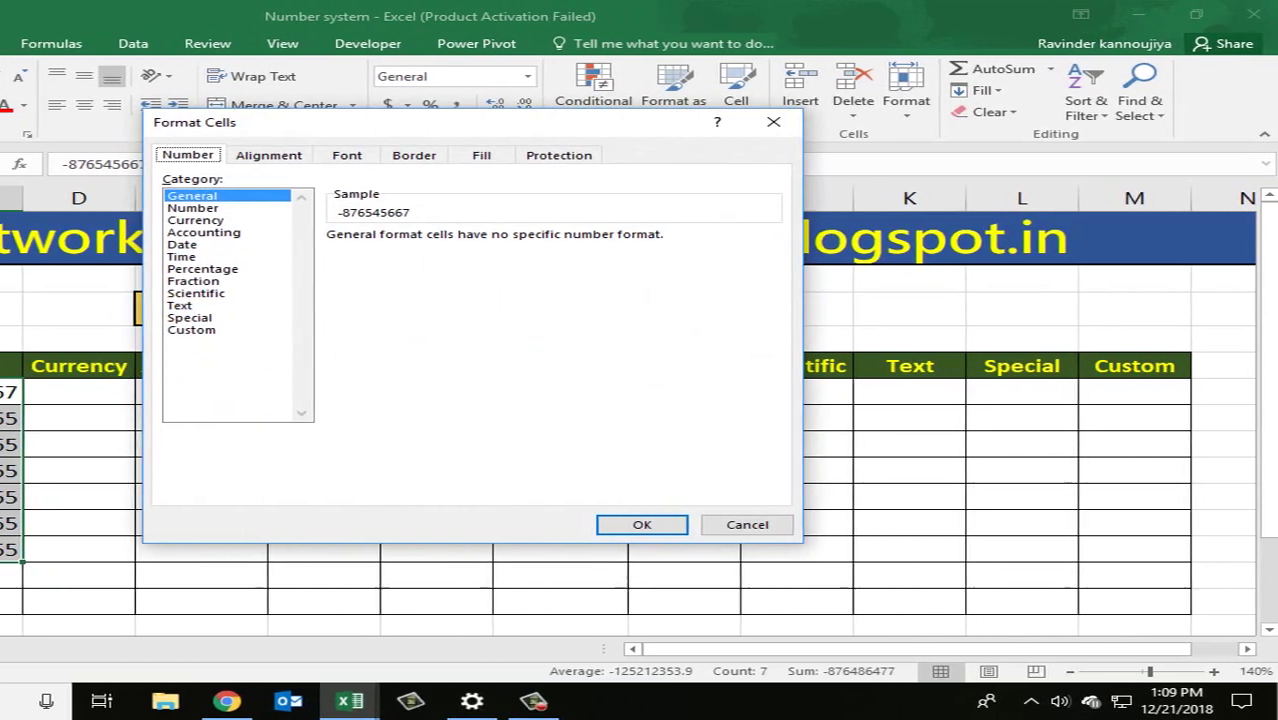
{"action": "left_click_drag", "start_coordinate": [310, 135], "coordinate": [297, 188]}
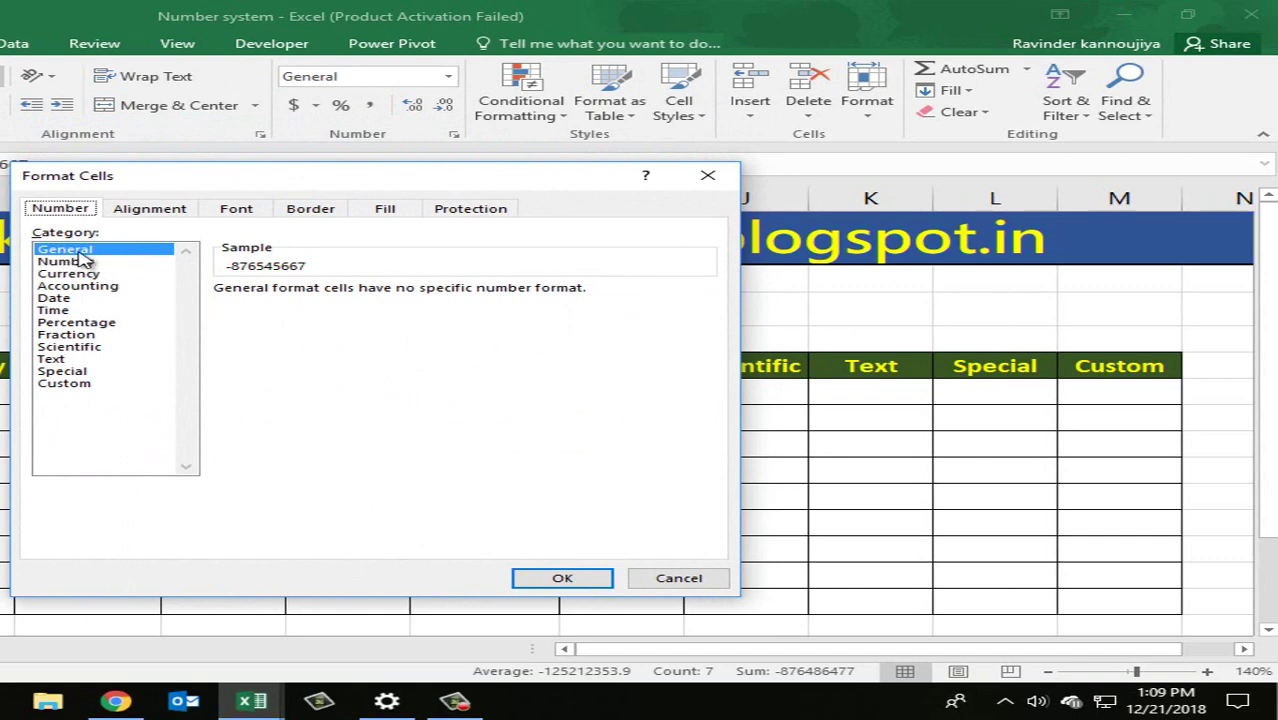
{"action": "left_click_drag", "start_coordinate": [228, 183], "coordinate": [203, 232]}
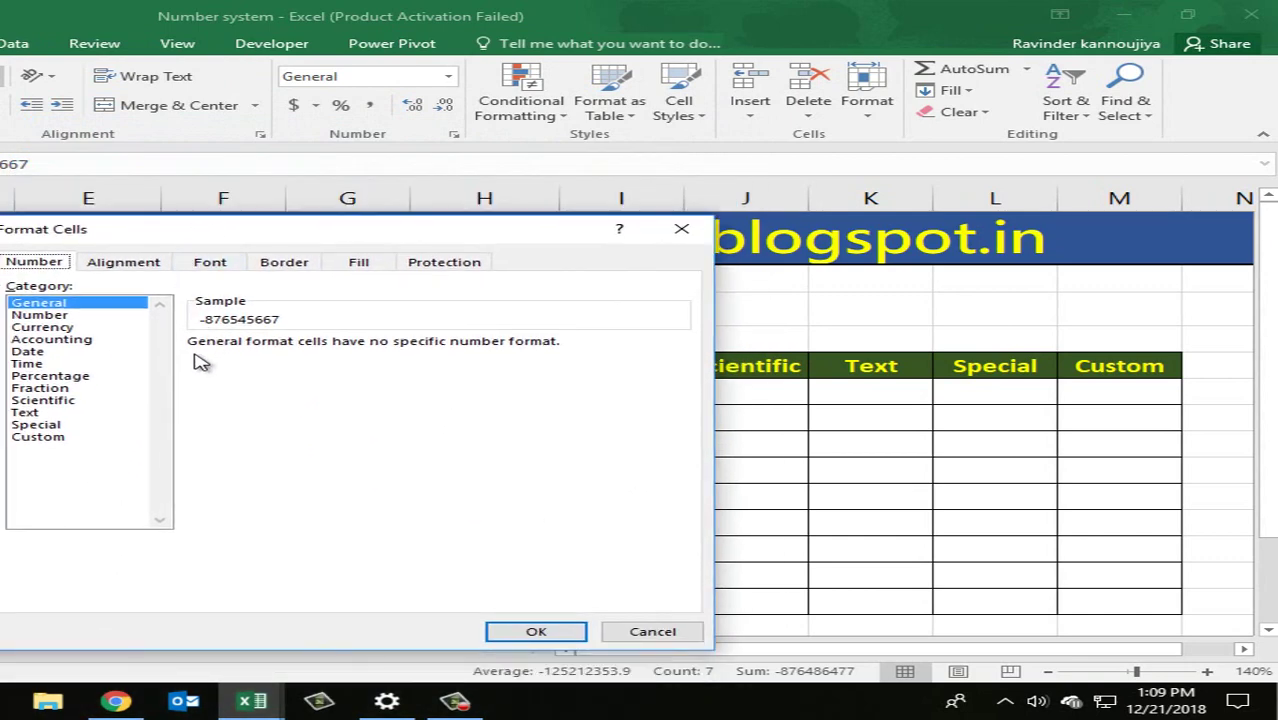
{"action": "left_click", "coordinate": [40, 315]}
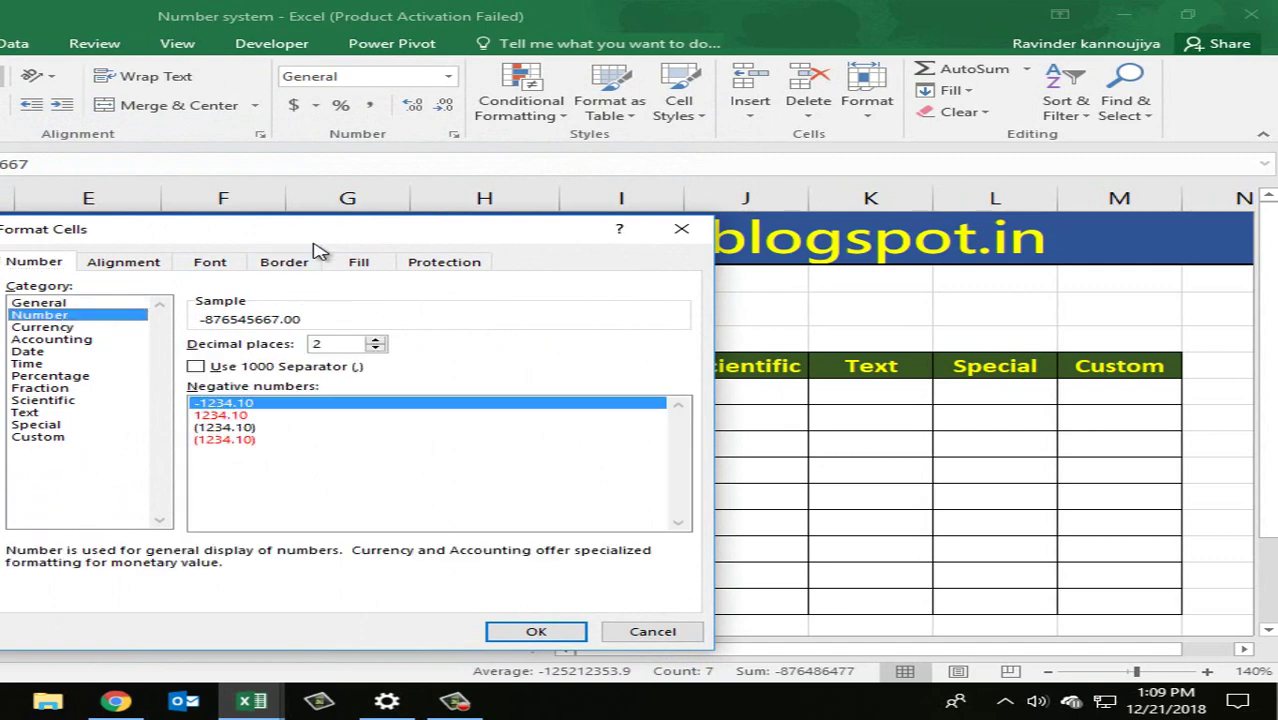
{"action": "left_click_drag", "start_coordinate": [322, 235], "coordinate": [316, 222]}
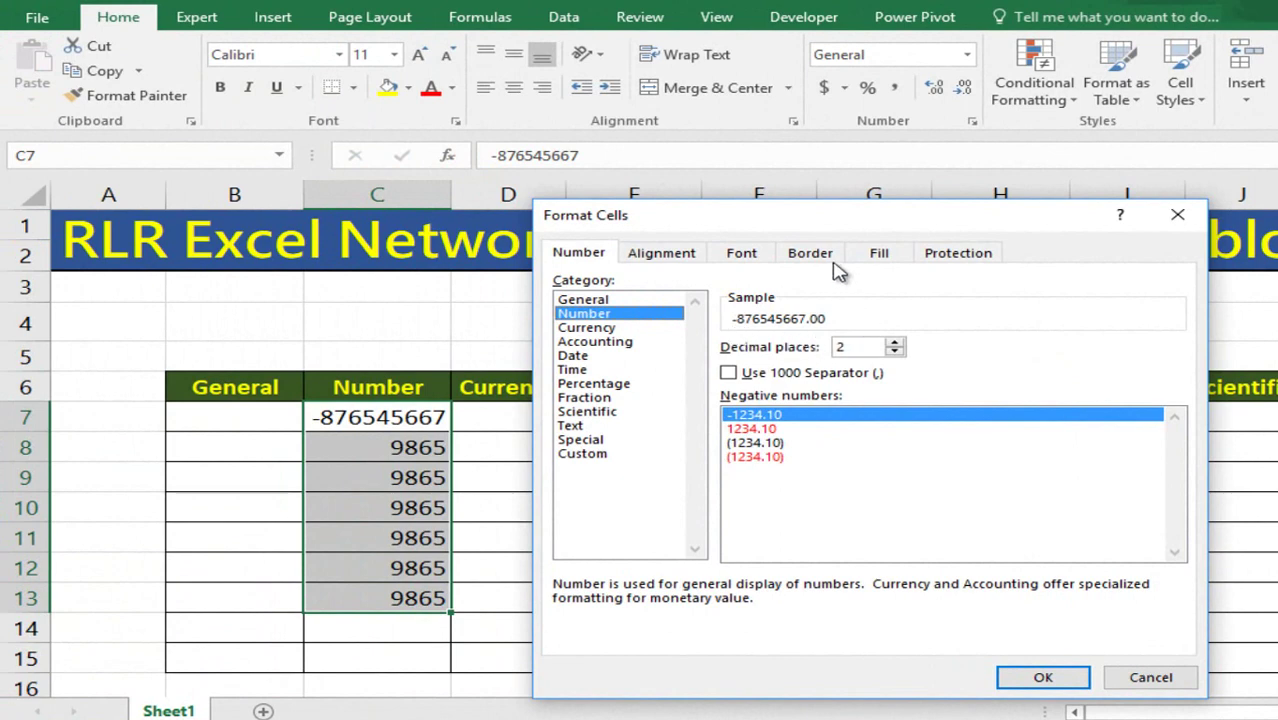
{"action": "left_click_drag", "start_coordinate": [829, 228], "coordinate": [843, 220]}
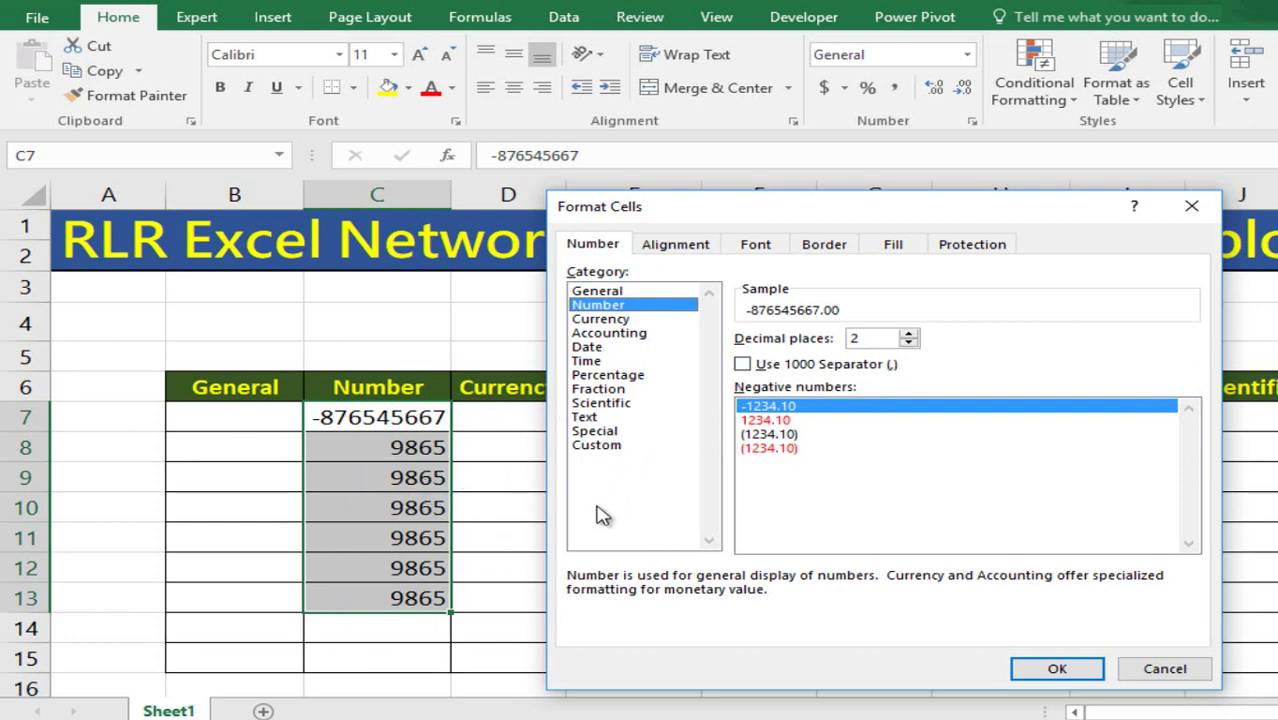
{"action": "left_click", "coordinate": [908, 344]}
{"action": "left_click", "coordinate": [908, 344]}
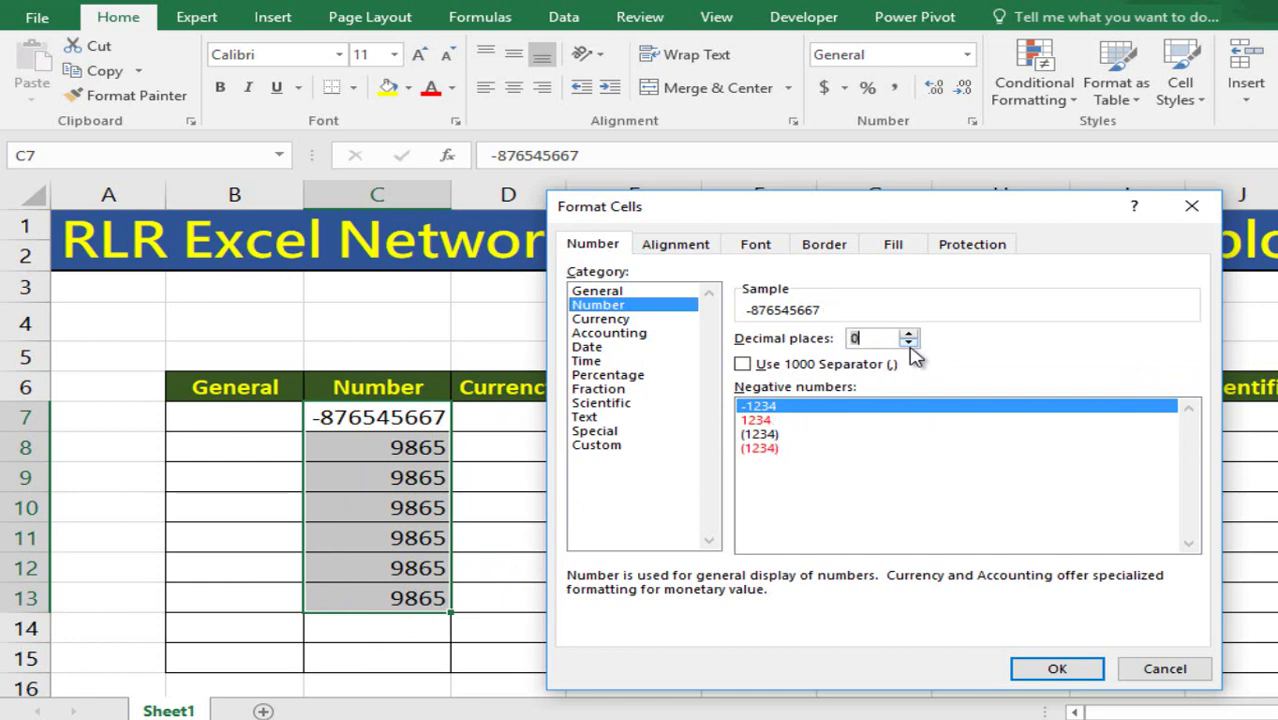
{"action": "left_click", "coordinate": [908, 333]}
{"action": "left_click", "coordinate": [908, 333]}
{"action": "left_click", "coordinate": [908, 333]}
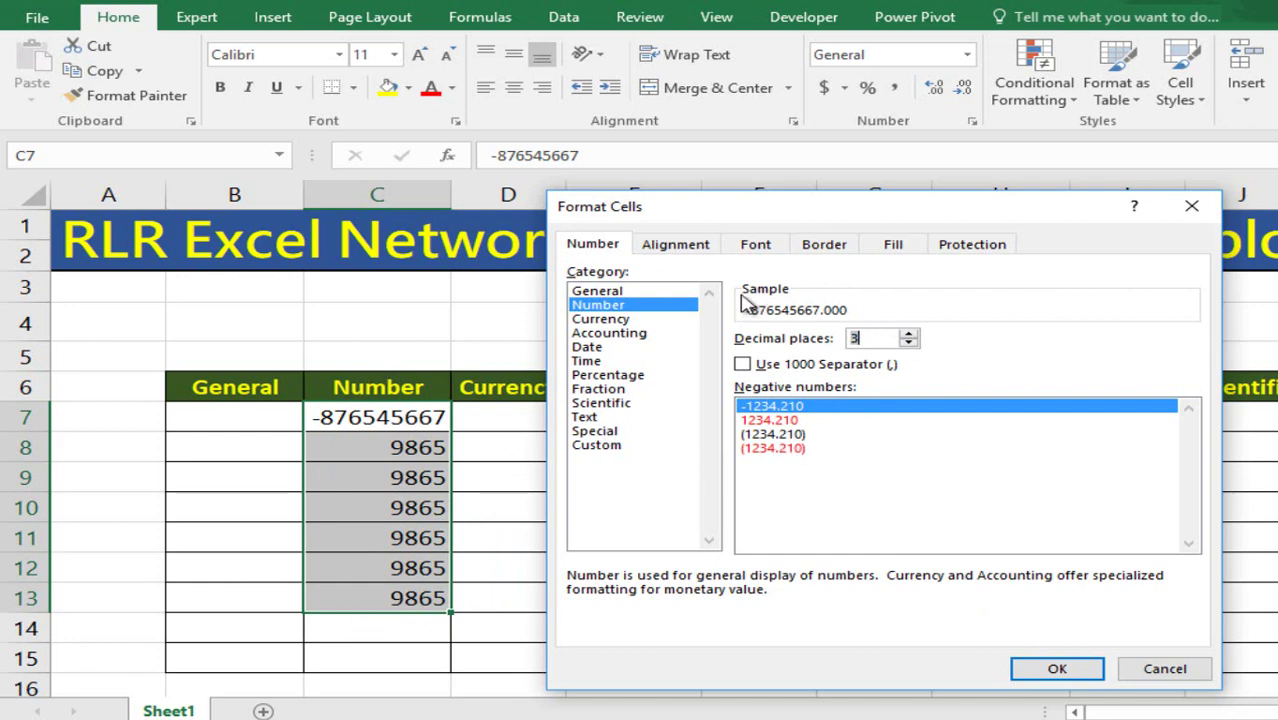
{"action": "left_click", "coordinate": [910, 343]}
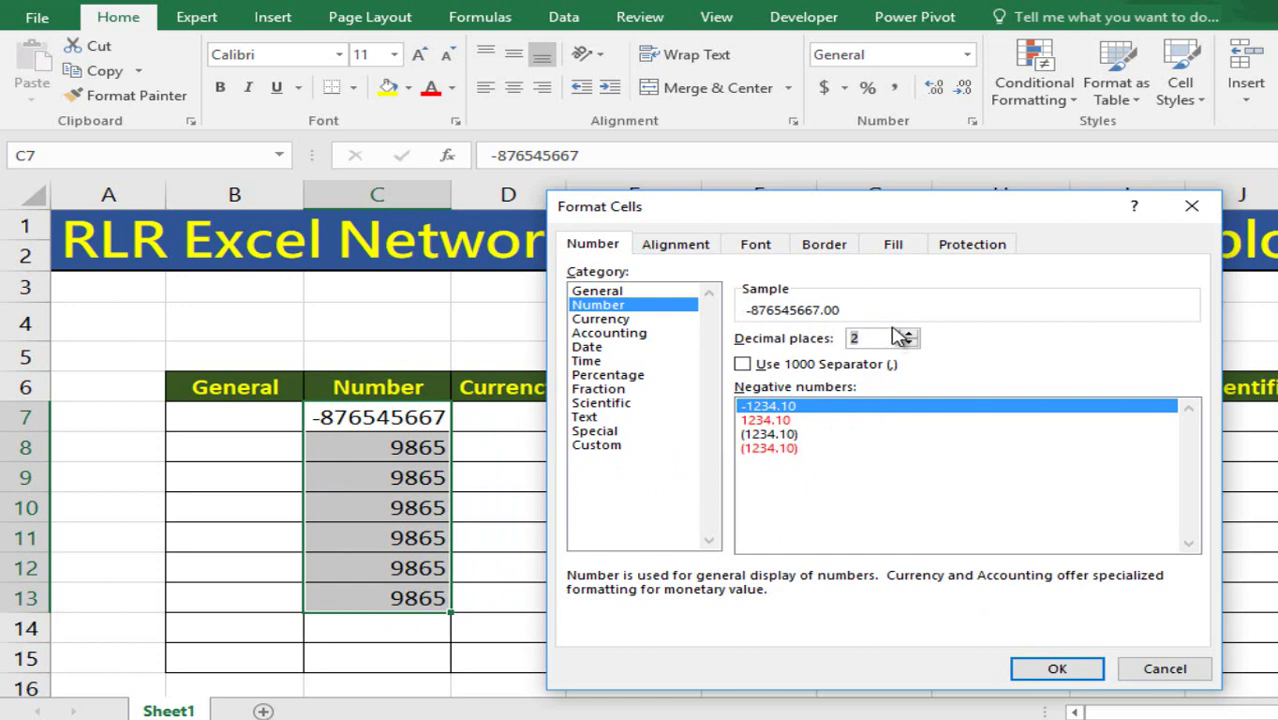
{"action": "left_click", "coordinate": [1045, 668]}
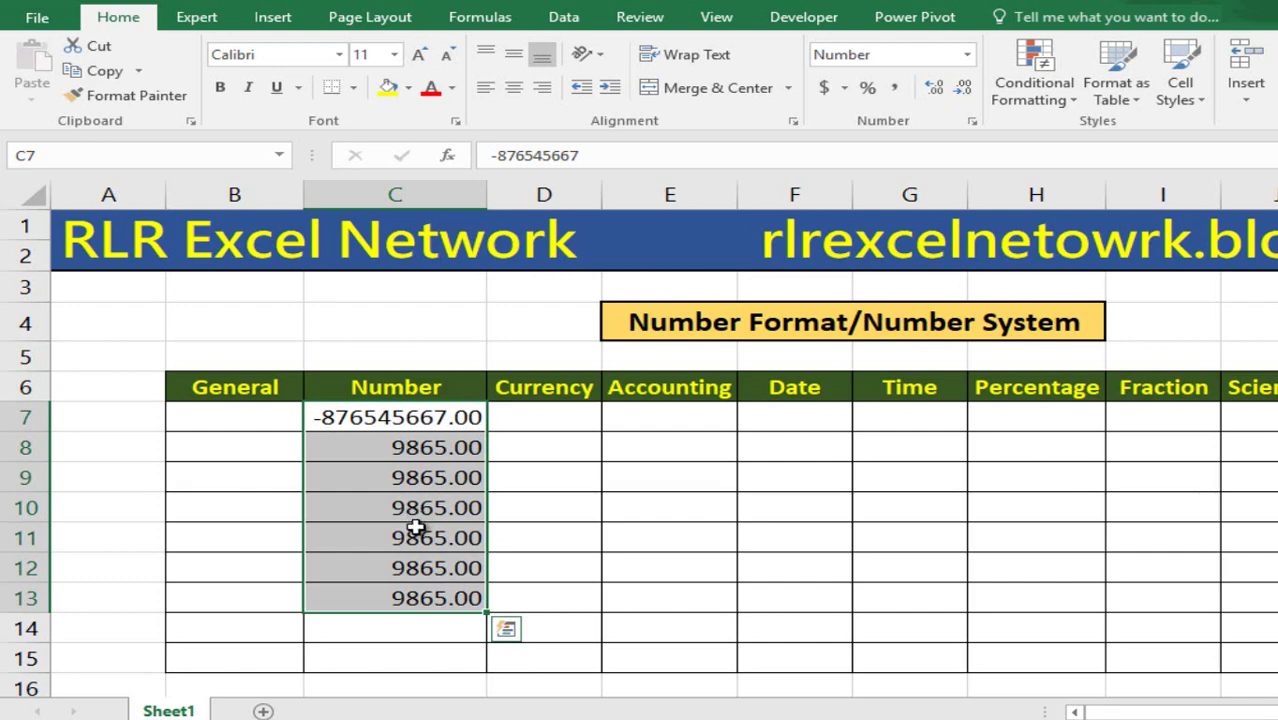
Turn on the 1000 separator for the Number column values.
{"action": "key", "text": "ctrl+1"}
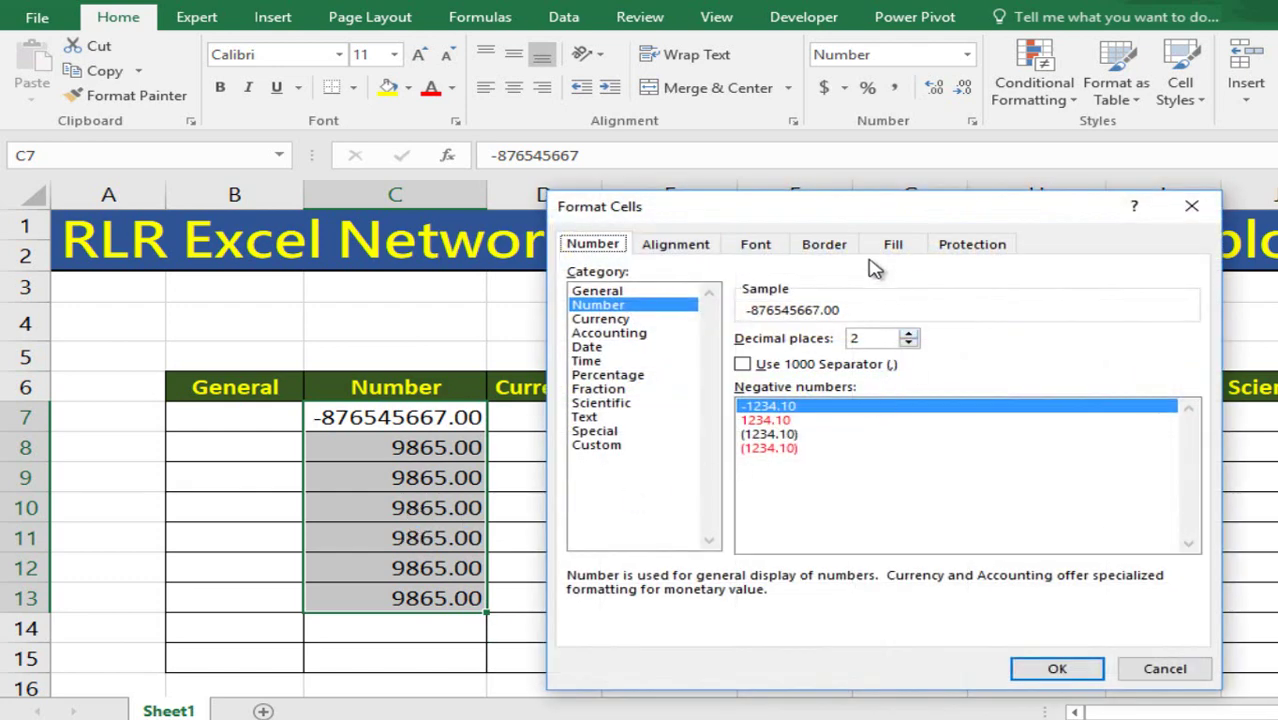
{"action": "left_click_drag", "start_coordinate": [856, 220], "coordinate": [831, 196]}
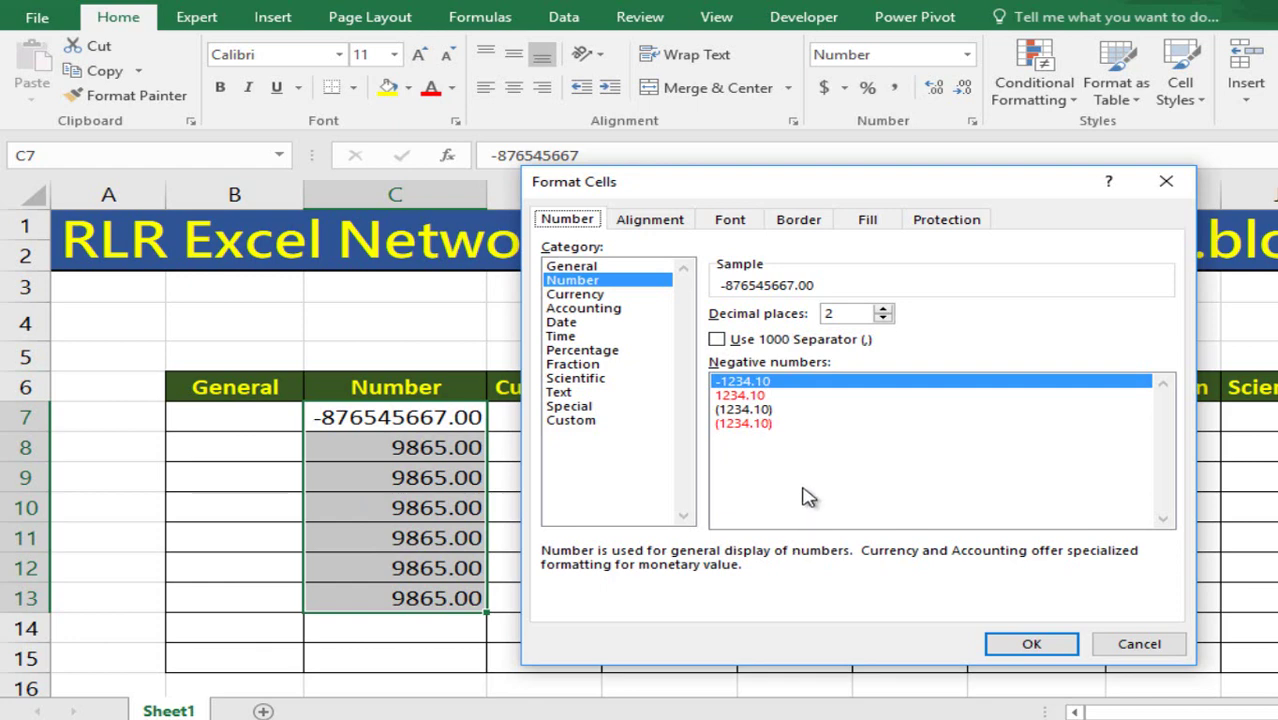
{"action": "left_click", "coordinate": [722, 338]}
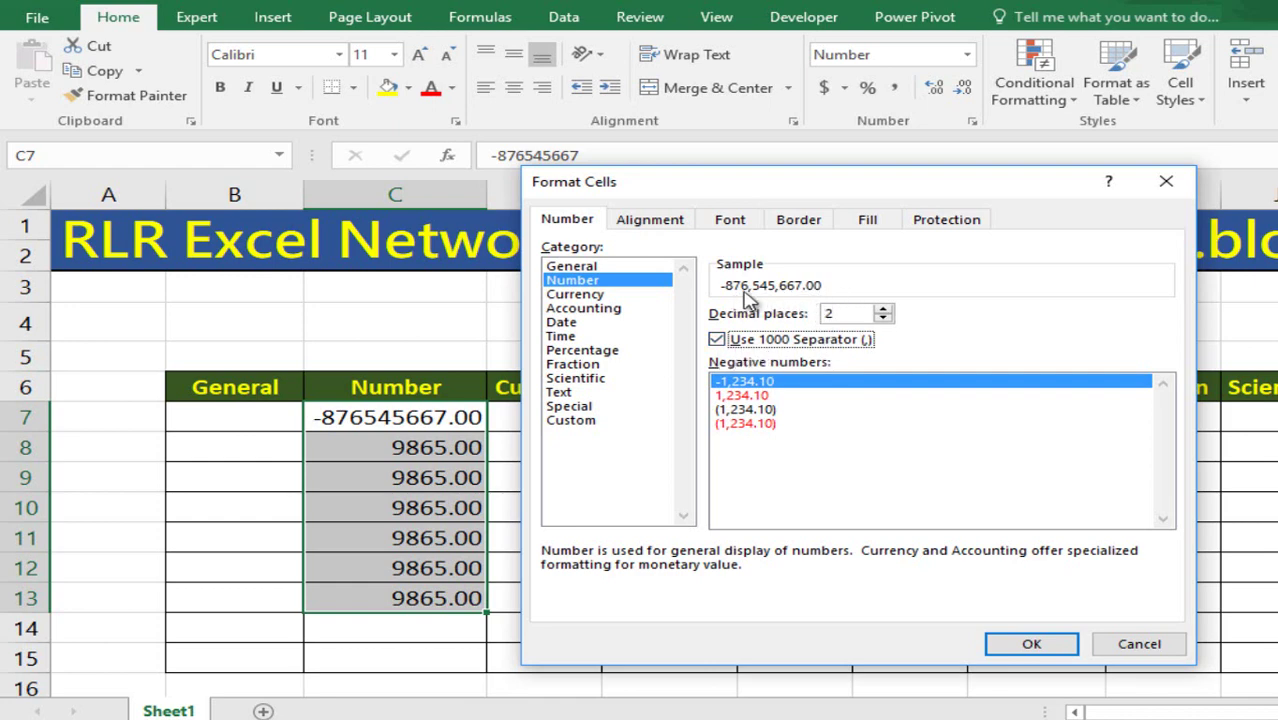
{"action": "left_click", "coordinate": [1020, 645]}
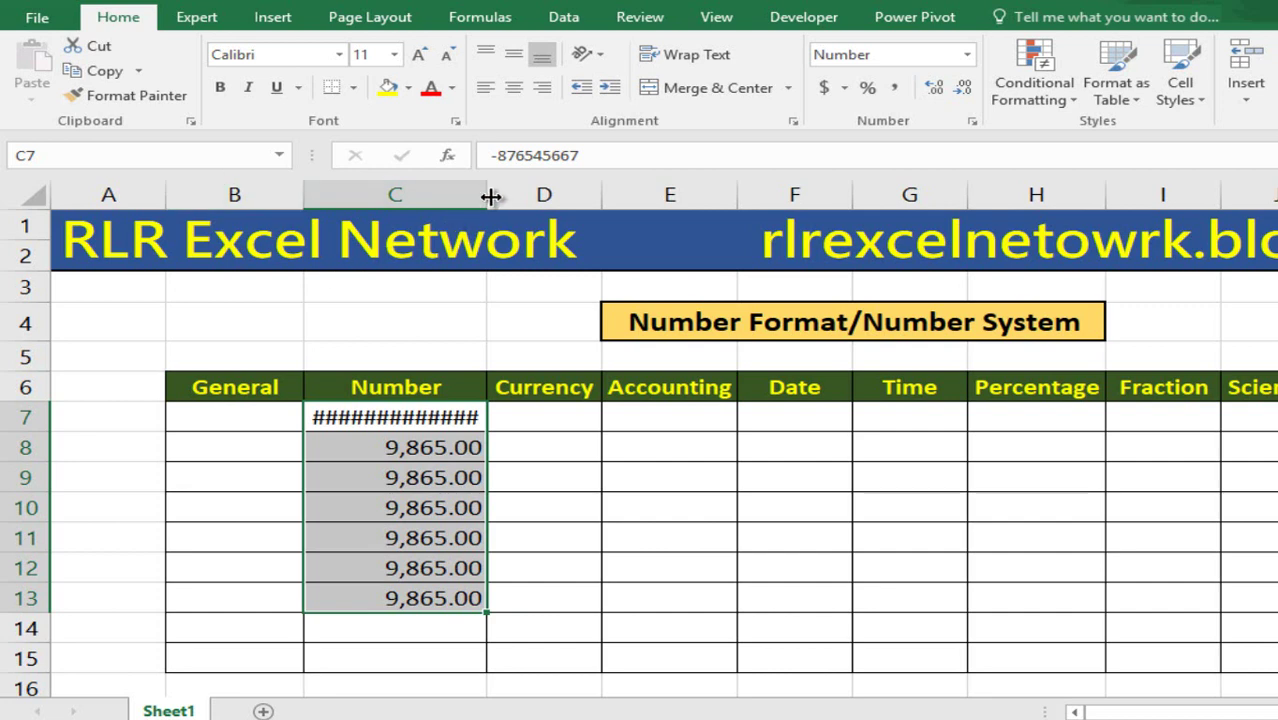
Autofit column C so -876,545,667.00 displays in full.
{"action": "left_click_drag", "start_coordinate": [491, 197], "coordinate": [556, 197]}
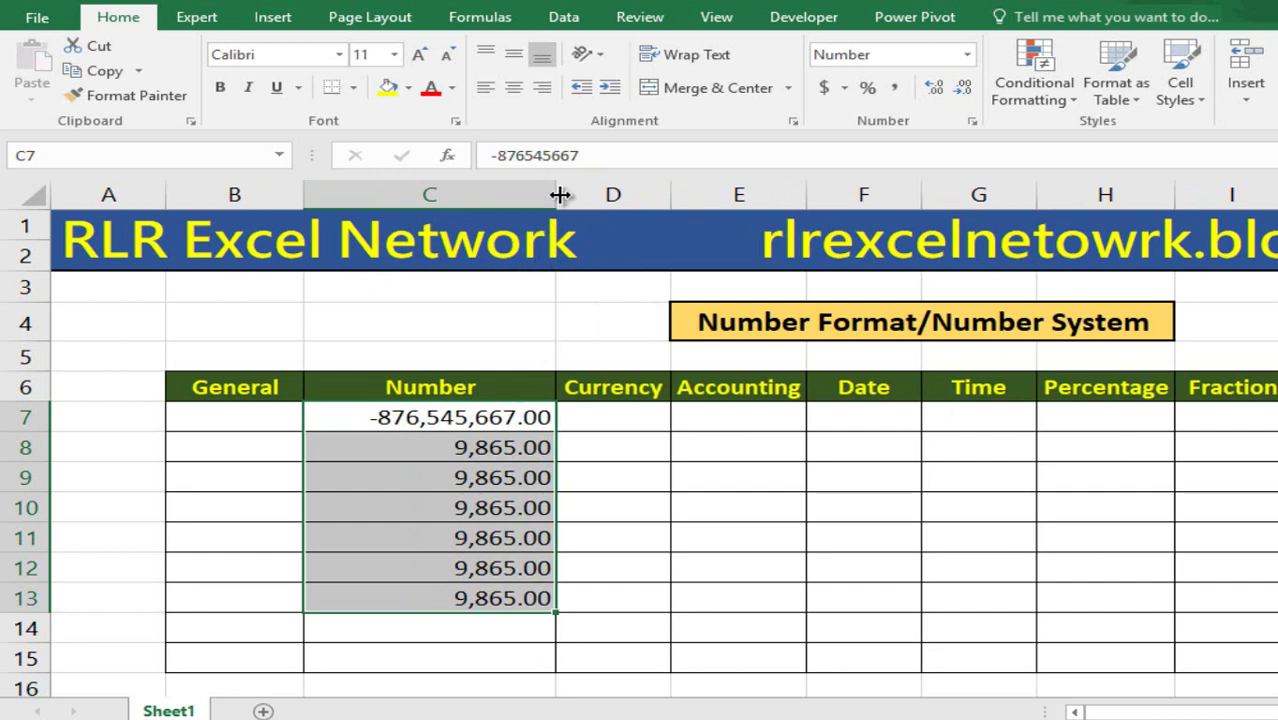
{"action": "key", "text": "ctrl+z"}
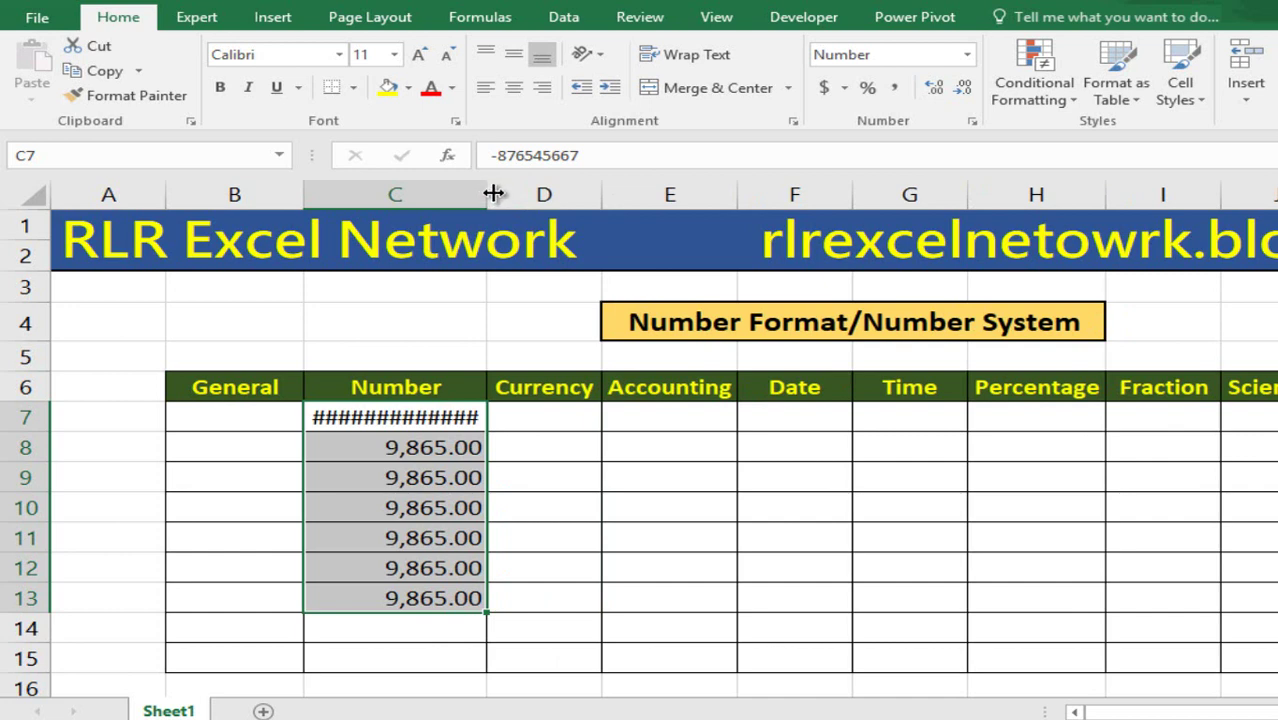
{"action": "double_click", "coordinate": [490, 195]}
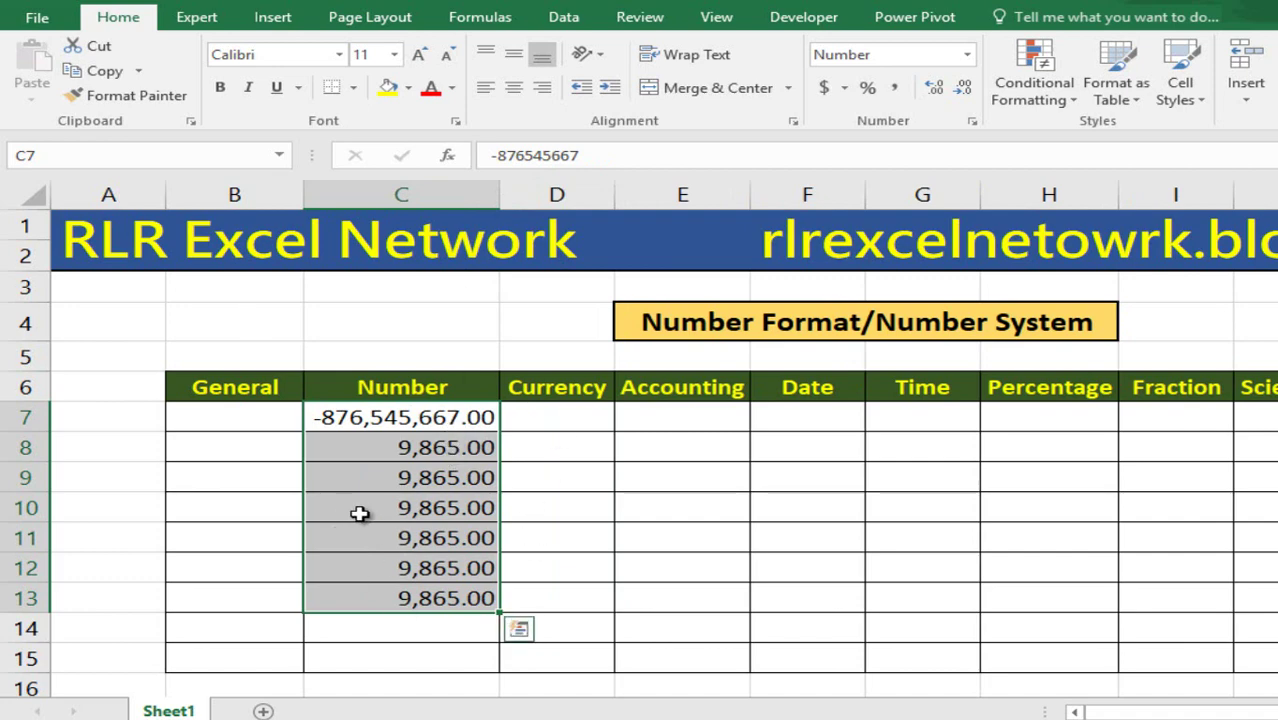
Switch negative numbers to the red (1,234.10) bracket style.
{"action": "key", "text": "ctrl+1"}
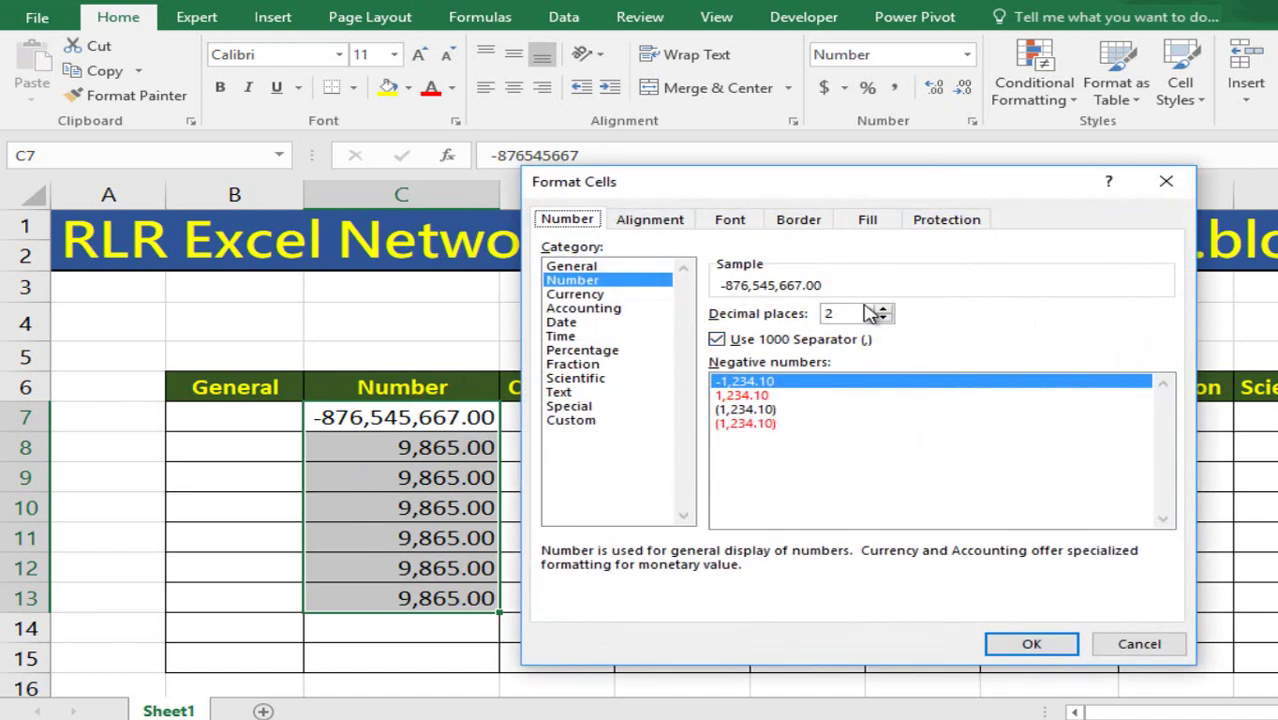
{"action": "left_click_drag", "start_coordinate": [845, 150], "coordinate": [842, 145]}
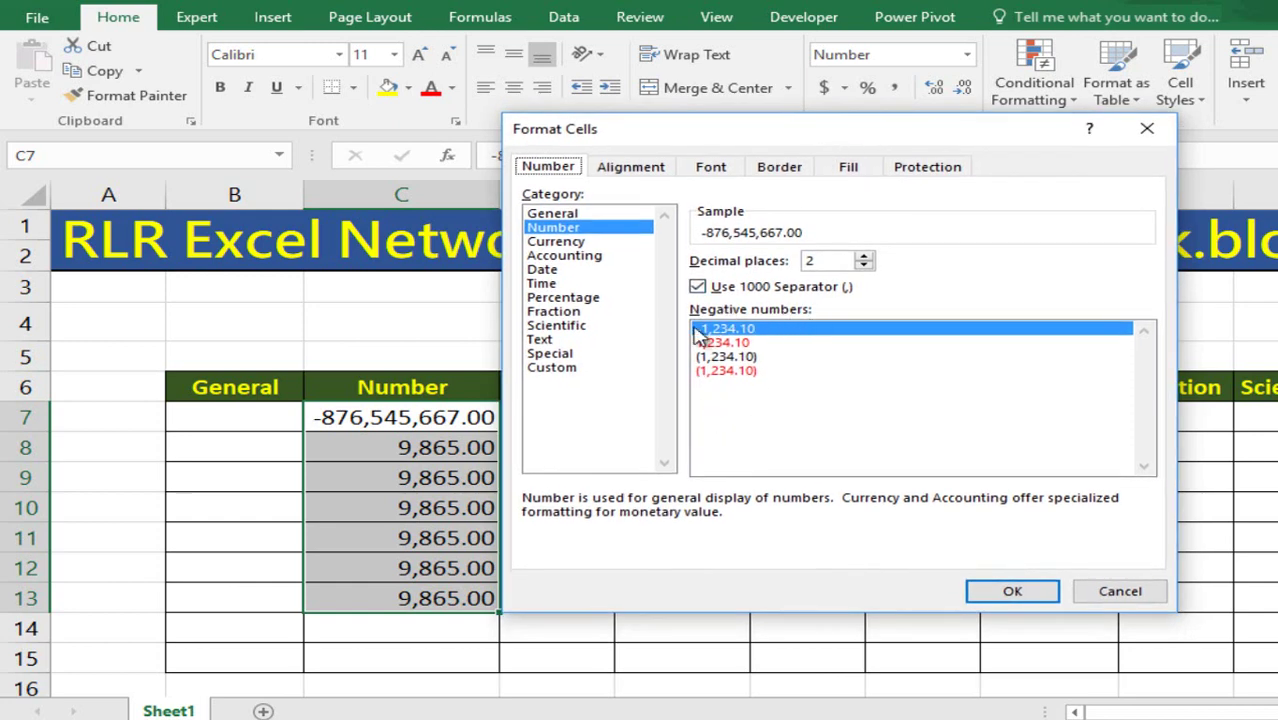
{"action": "left_click_drag", "start_coordinate": [760, 131], "coordinate": [824, 109]}
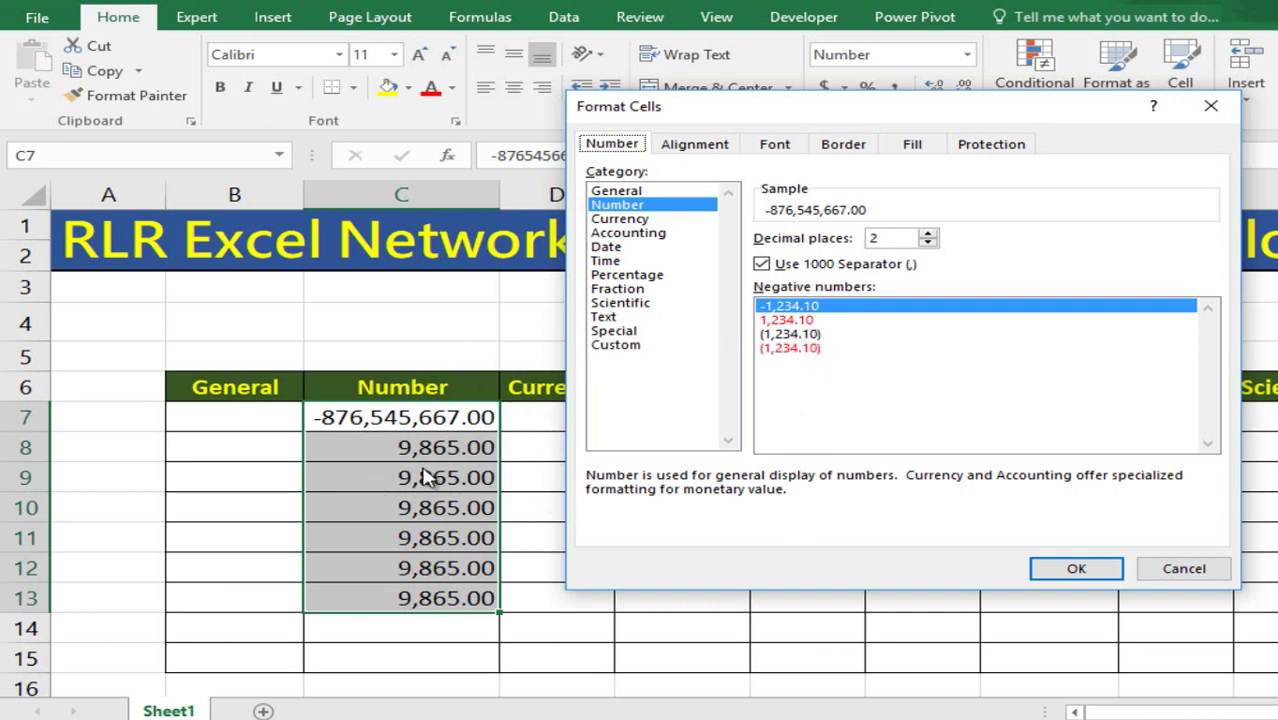
{"action": "left_click", "coordinate": [795, 350]}
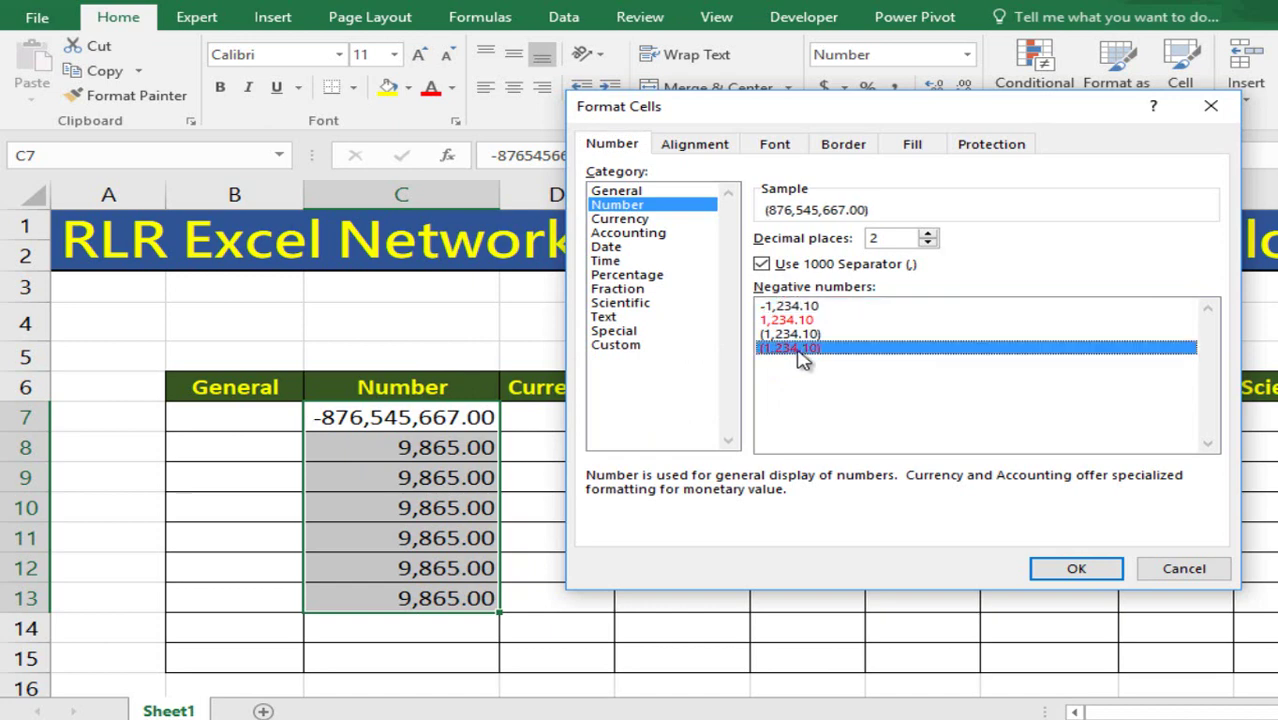
{"action": "left_click", "coordinate": [1088, 580]}
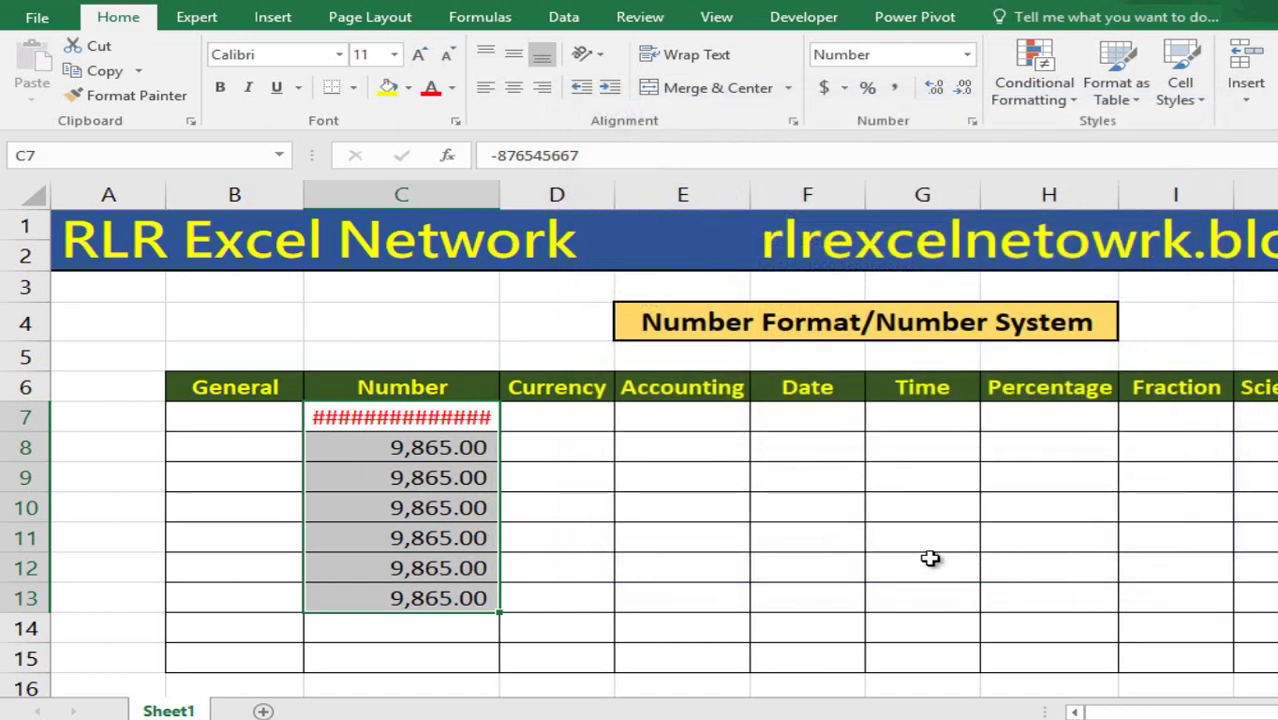
Autofit column C so (876,545,667.00) in C7 shows fully.
{"action": "left_click", "coordinate": [430, 530]}
{"action": "left_click", "coordinate": [445, 414]}
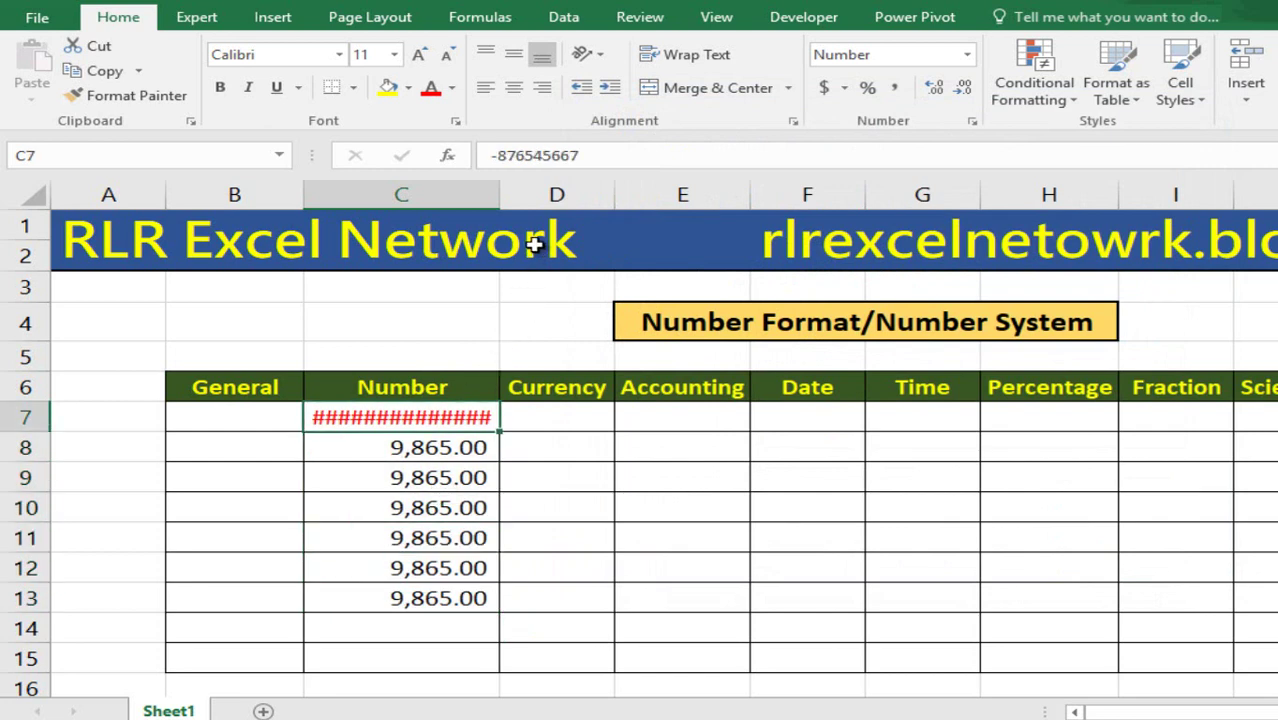
{"action": "double_click", "coordinate": [500, 195]}
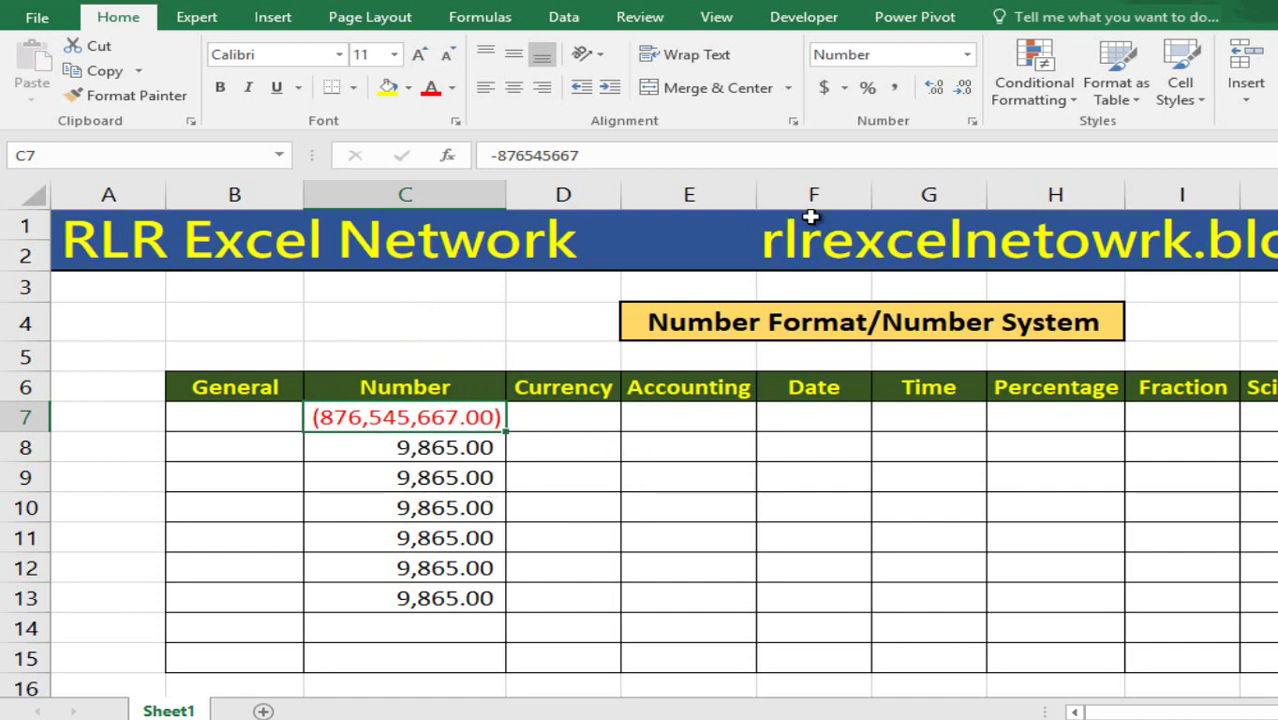
Enter 1, 2, 3 and 55 down the Currency column starting at D7.
{"action": "left_click", "coordinate": [600, 395]}
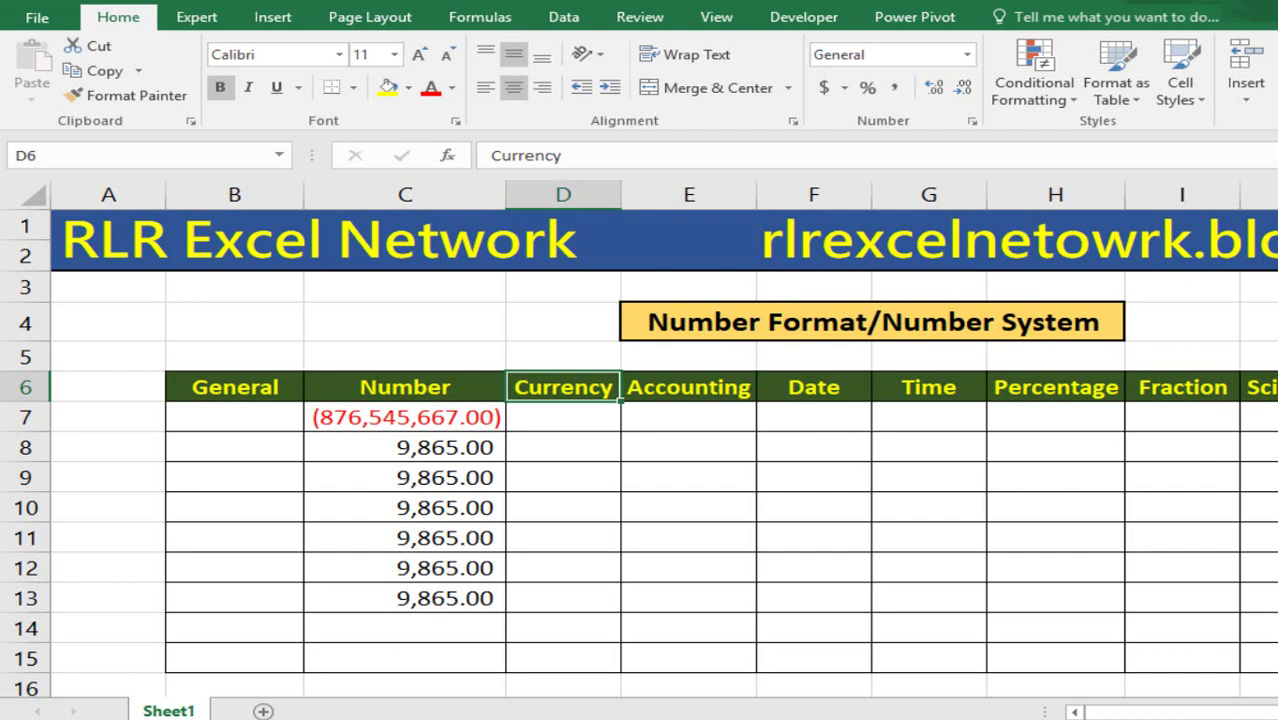
{"action": "left_click", "coordinate": [563, 417]}
{"action": "type", "text": "1"}
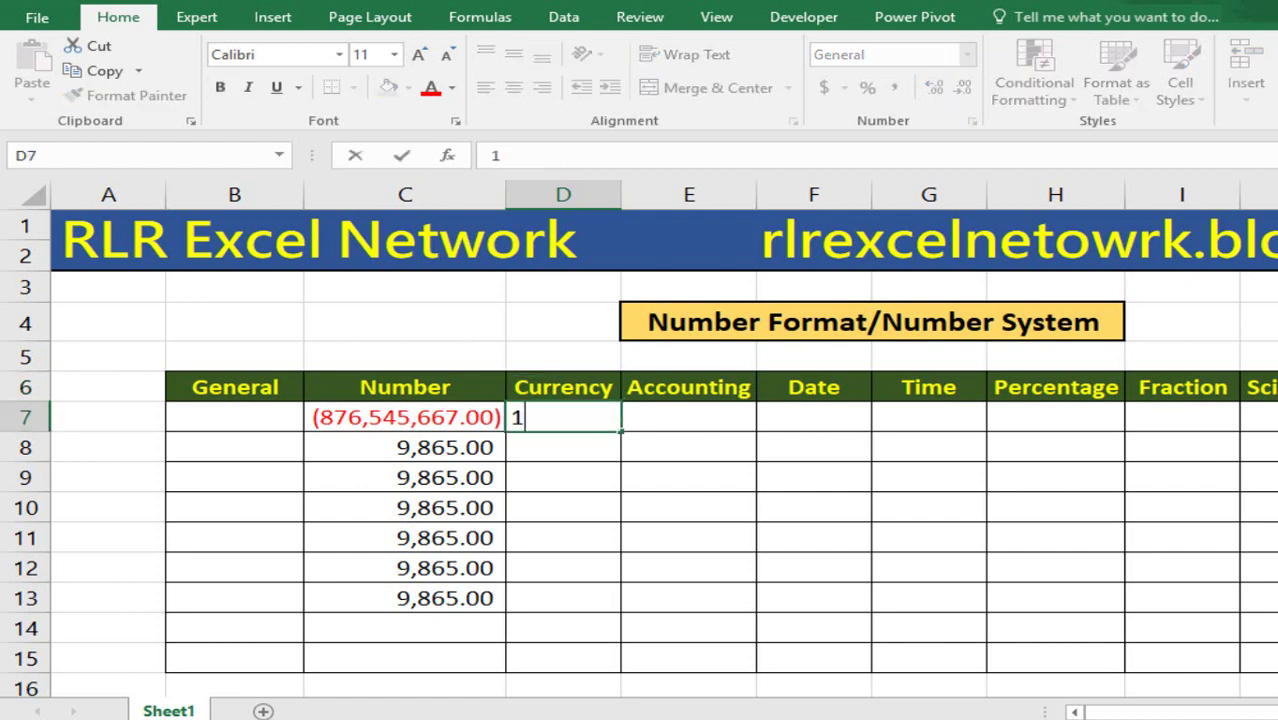
{"action": "key", "text": "Return"}
{"action": "type", "text": "2"}
{"action": "key", "text": "Return"}
{"action": "type", "text": "3 55"}
{"action": "key", "text": "Return"}
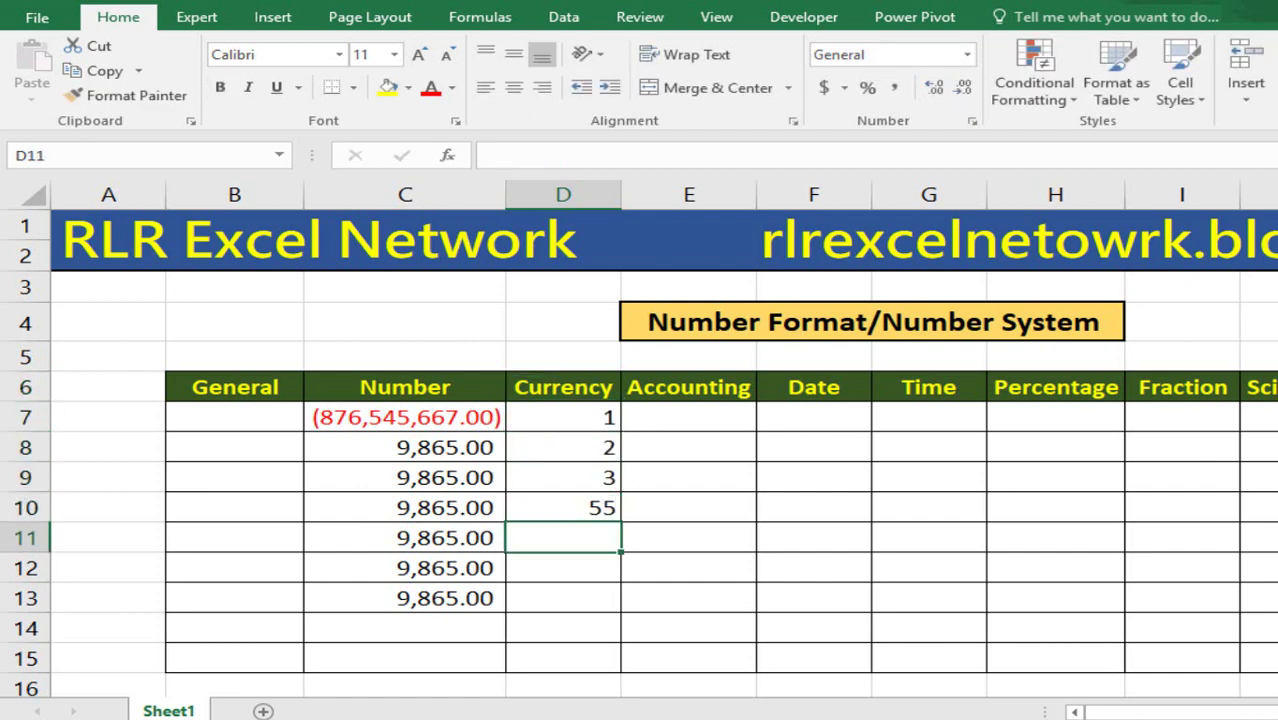
Add 33, 2, 22 and 2222 down to D14 and select D7:D14.
{"action": "type", "text": "33"}
{"action": "key", "text": "Return"}
{"action": "type", "text": "2 22"}
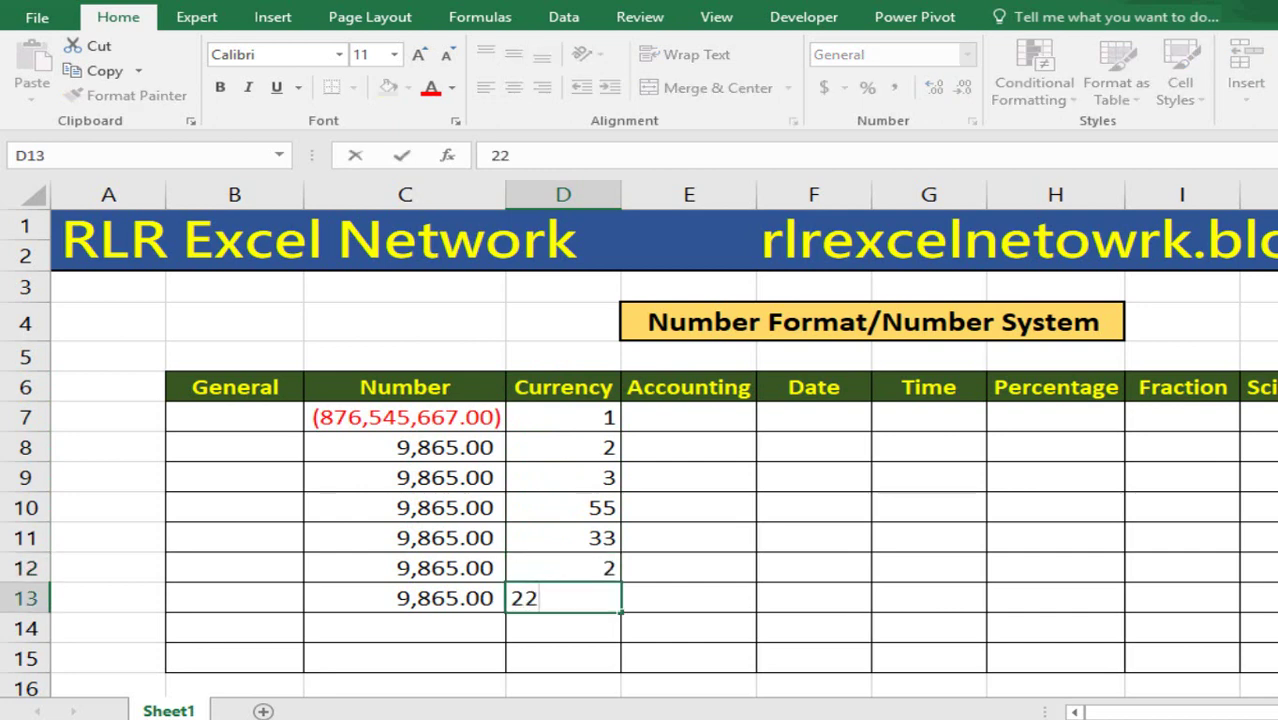
{"action": "key", "text": "Return"}
{"action": "type", "text": "2222"}
{"action": "key", "text": "Up"}
{"action": "key", "text": "Up"}
{"action": "key", "text": "Up"}
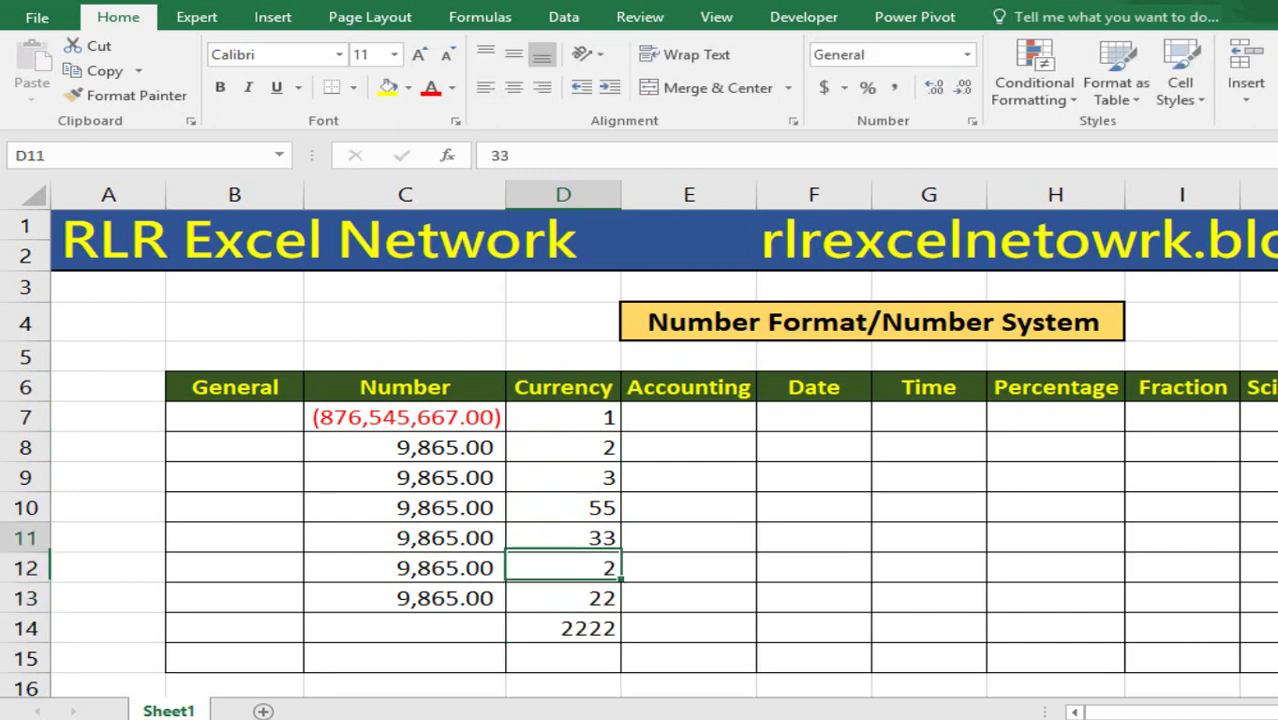
{"action": "key", "text": "Up"}
{"action": "key", "text": "Up"}
{"action": "key", "text": "Up"}
{"action": "key", "text": "Up"}
{"action": "key", "text": "ctrl+shift+Down"}
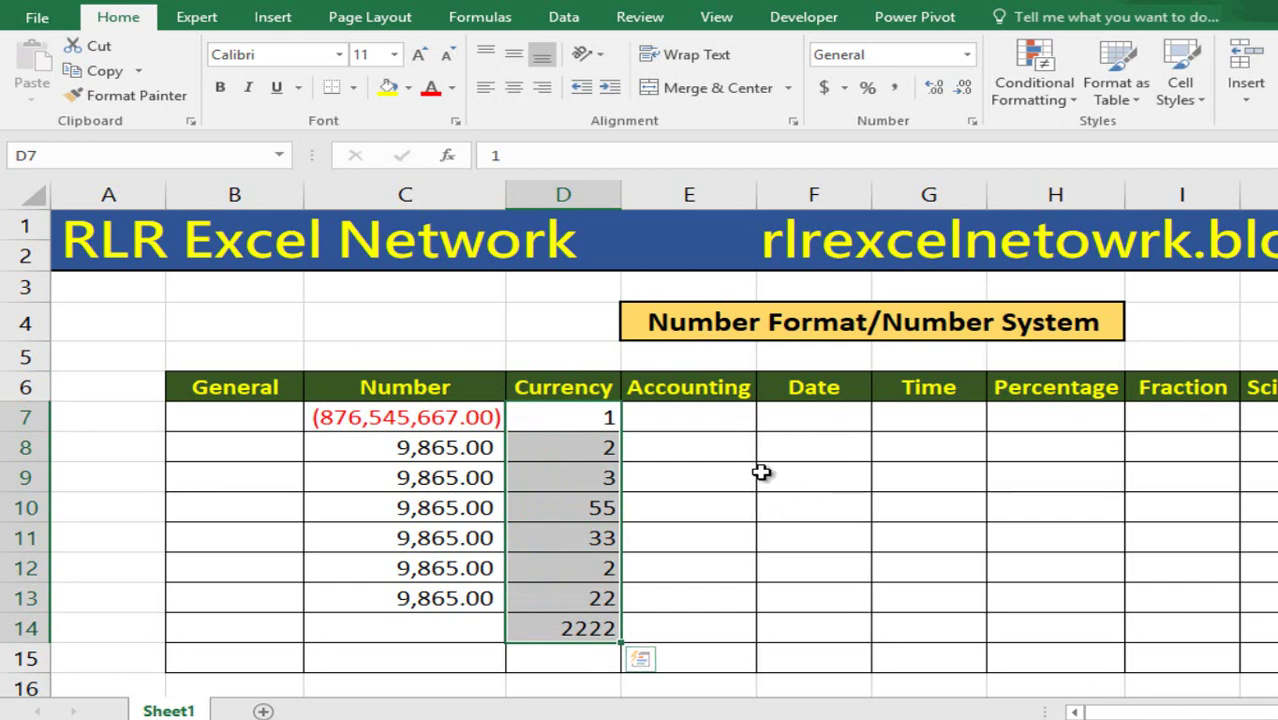
Choose the Currency category in Format Cells for D7:D14.
{"action": "key", "text": "ctrl+1"}
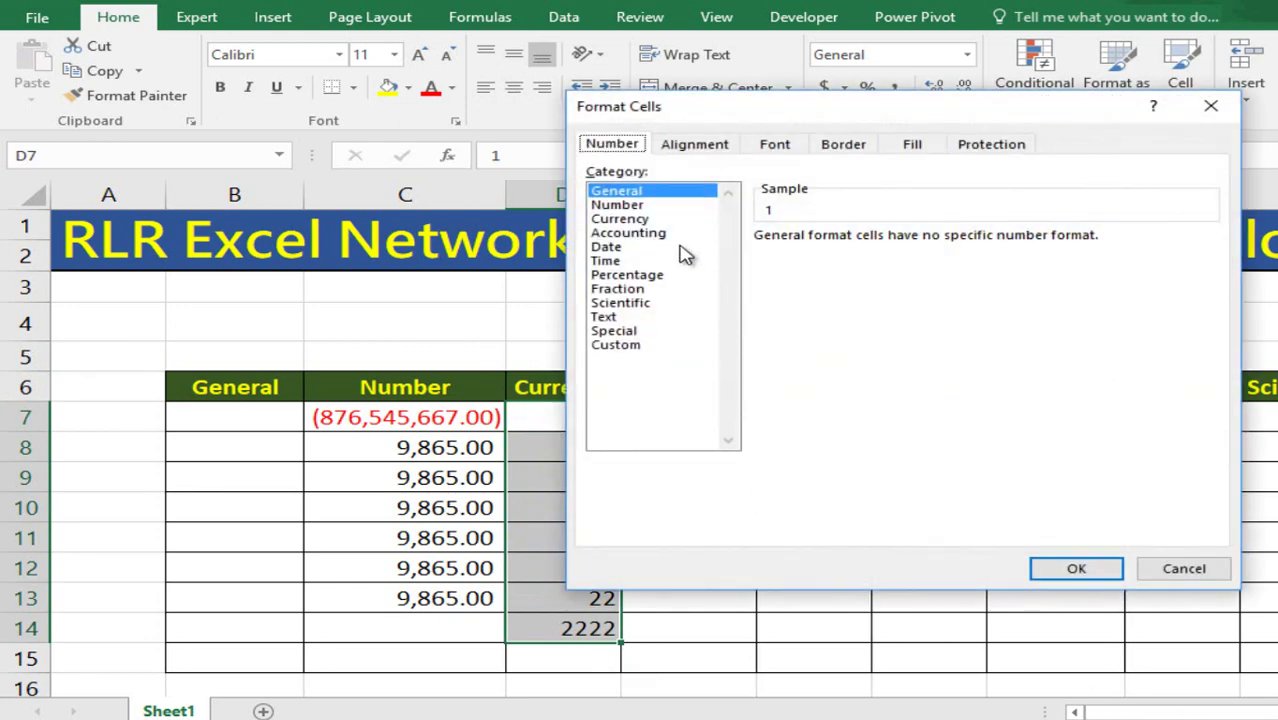
{"action": "left_click", "coordinate": [620, 218]}
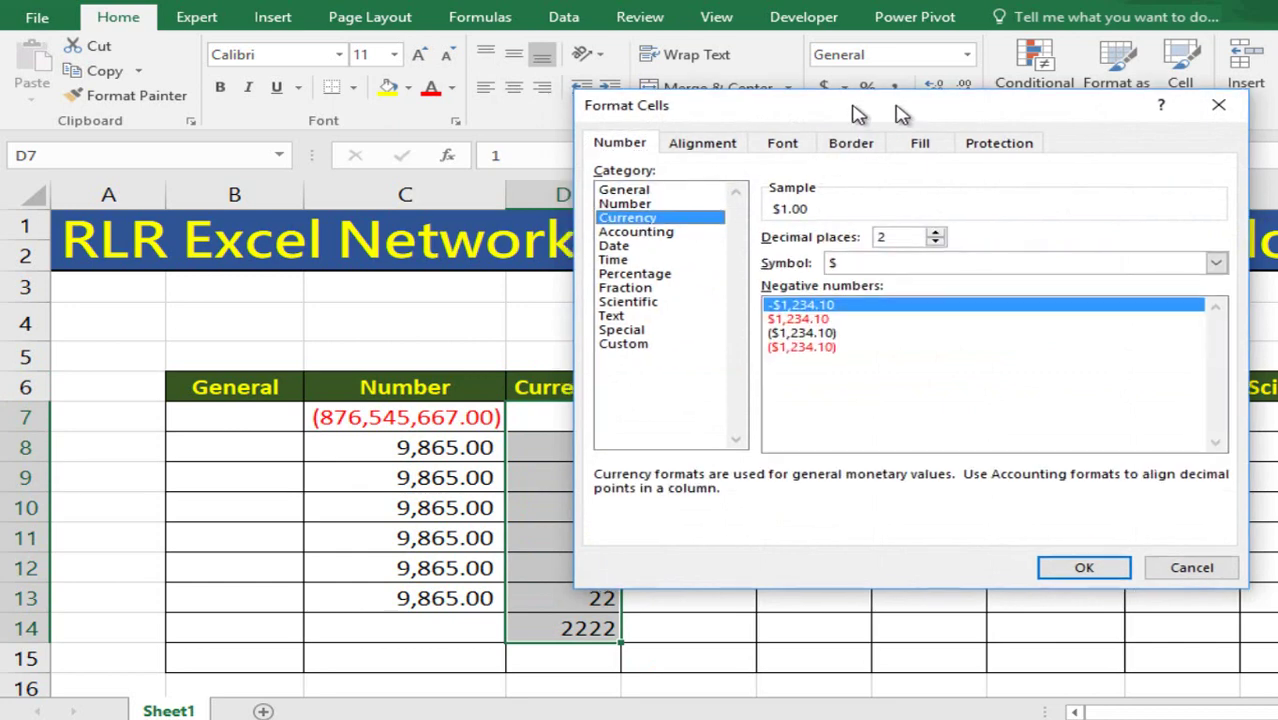
{"action": "left_click_drag", "start_coordinate": [847, 115], "coordinate": [1036, 101]}
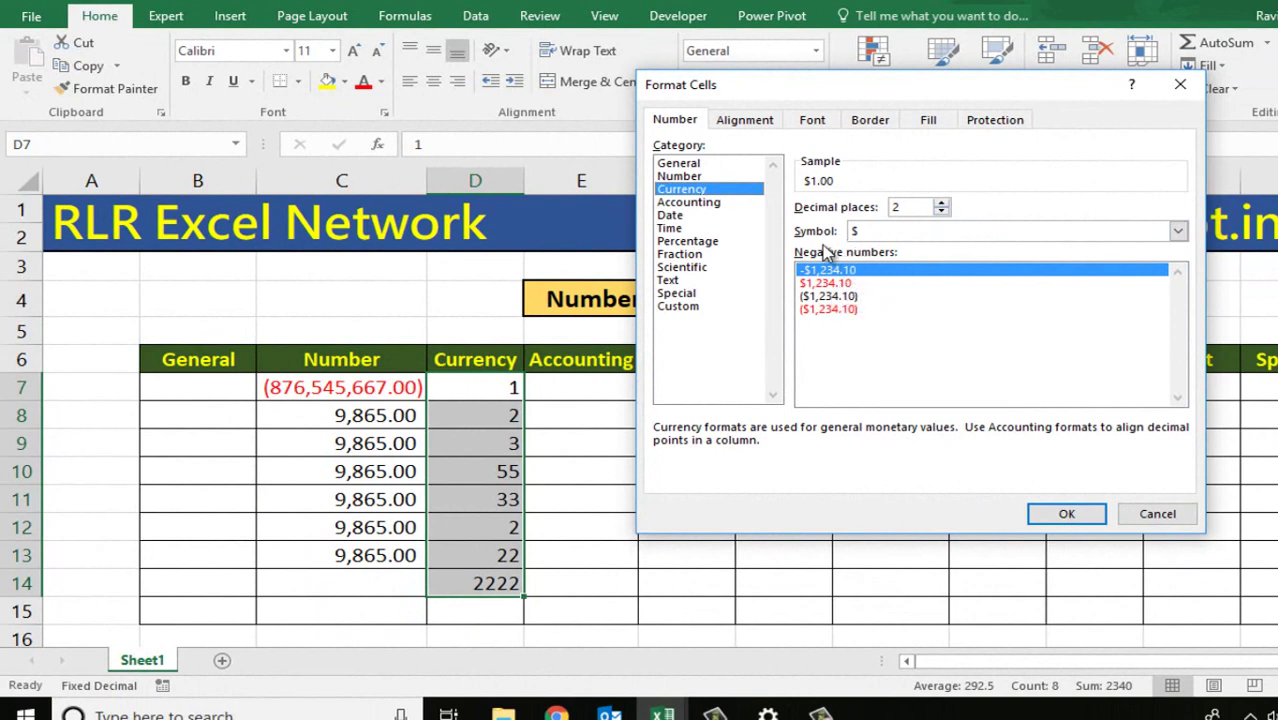
Set the currency symbol to ₹ Hindi.
{"action": "left_click", "coordinate": [926, 233]}
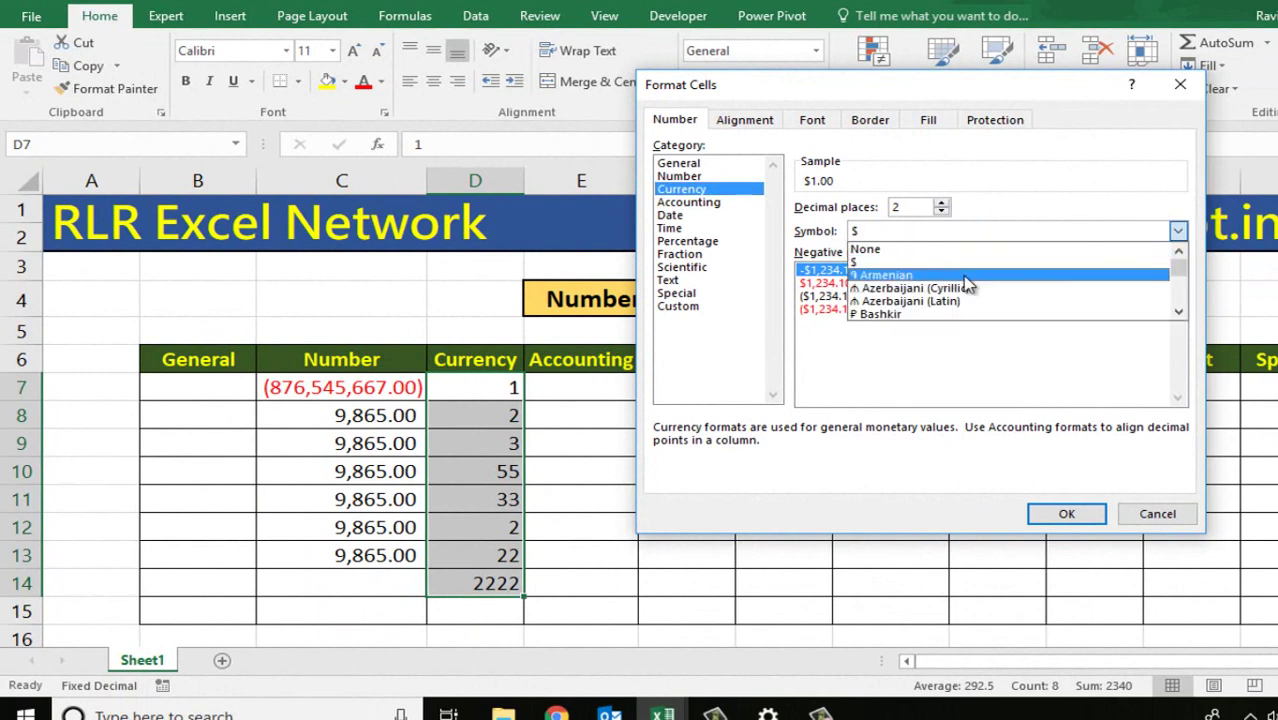
{"action": "left_click", "coordinate": [1178, 313]}
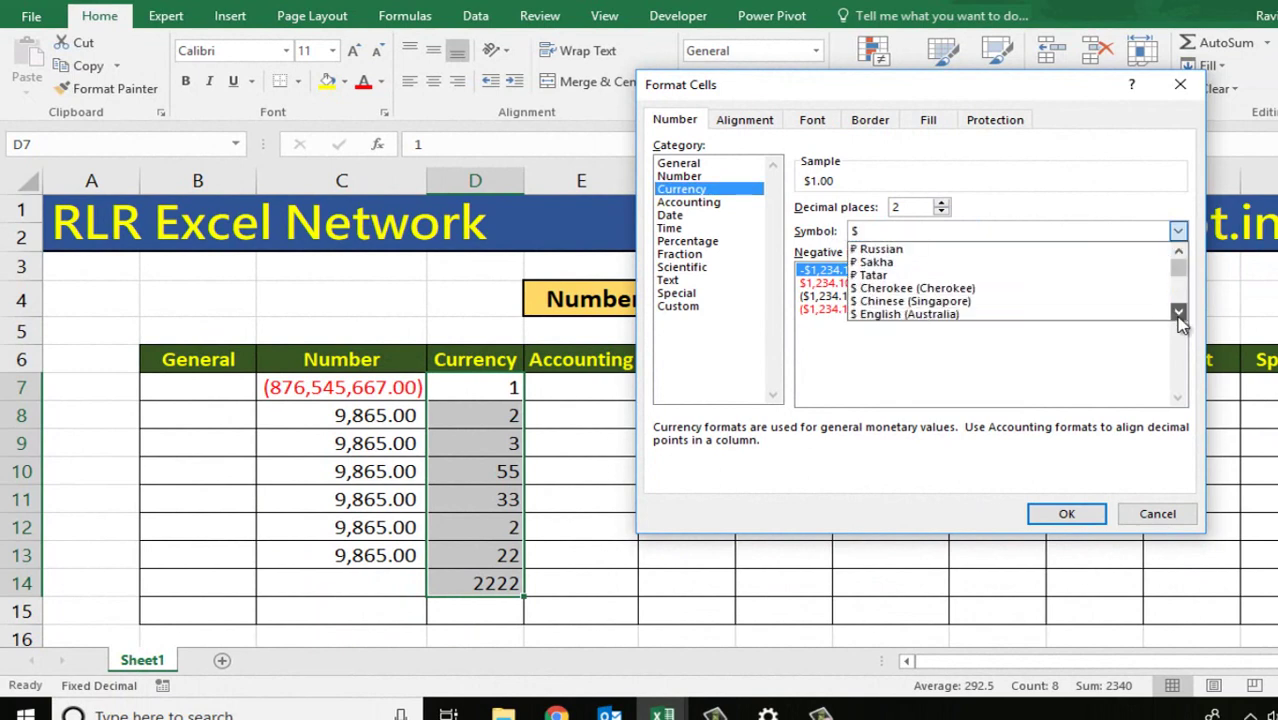
{"action": "left_click_drag", "start_coordinate": [1178, 313], "coordinate": [1178, 313]}
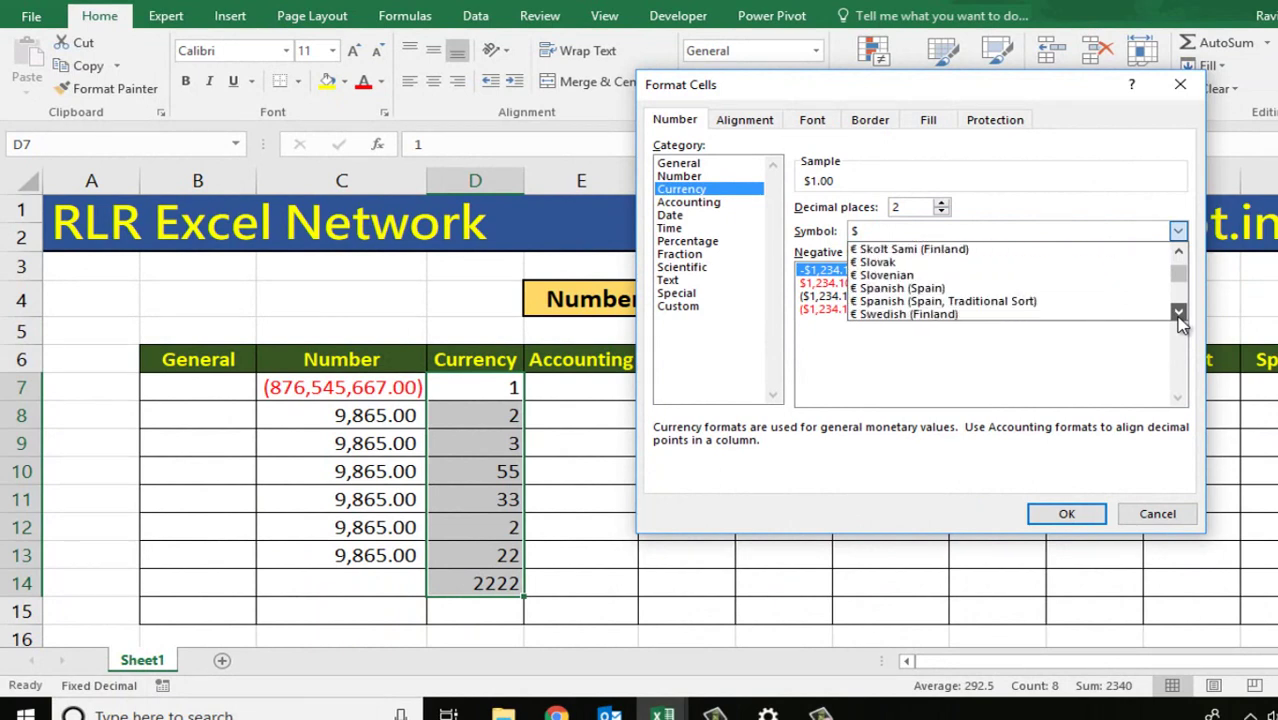
{"action": "left_click_drag", "start_coordinate": [1178, 313], "coordinate": [1178, 315]}
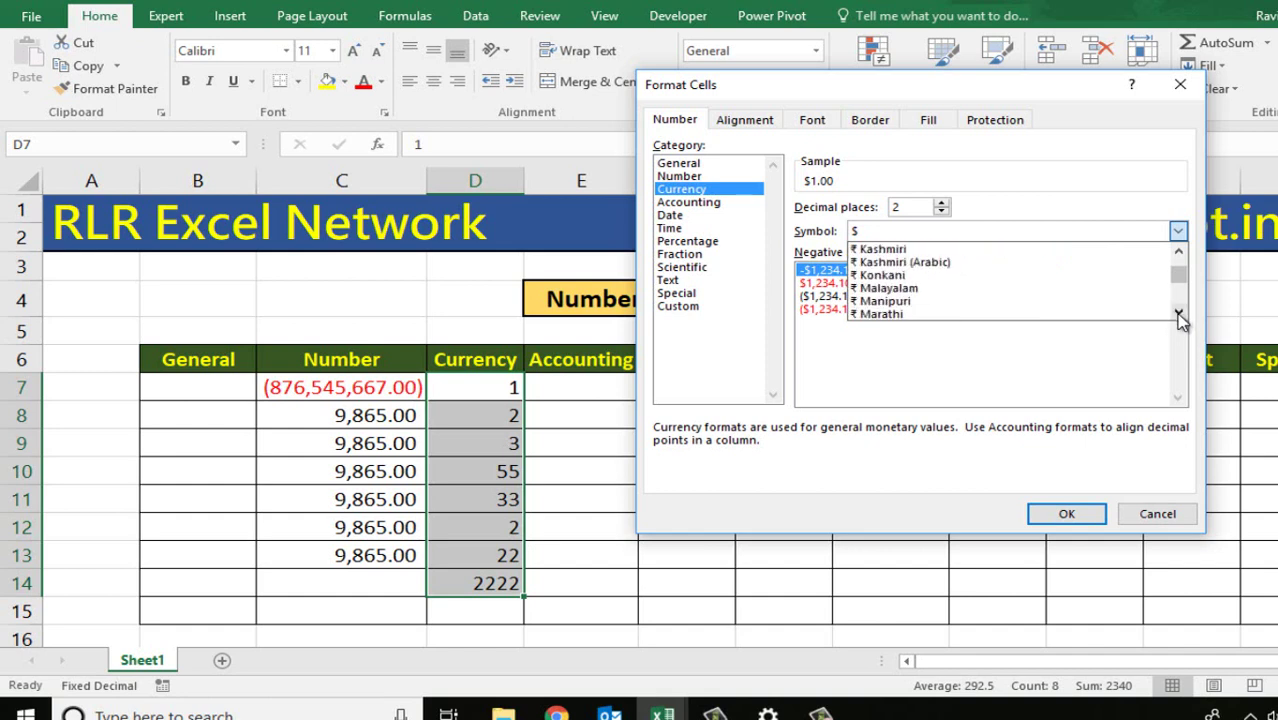
{"action": "left_click", "coordinate": [1178, 315]}
{"action": "left_click", "coordinate": [1178, 315]}
{"action": "left_click", "coordinate": [1178, 315]}
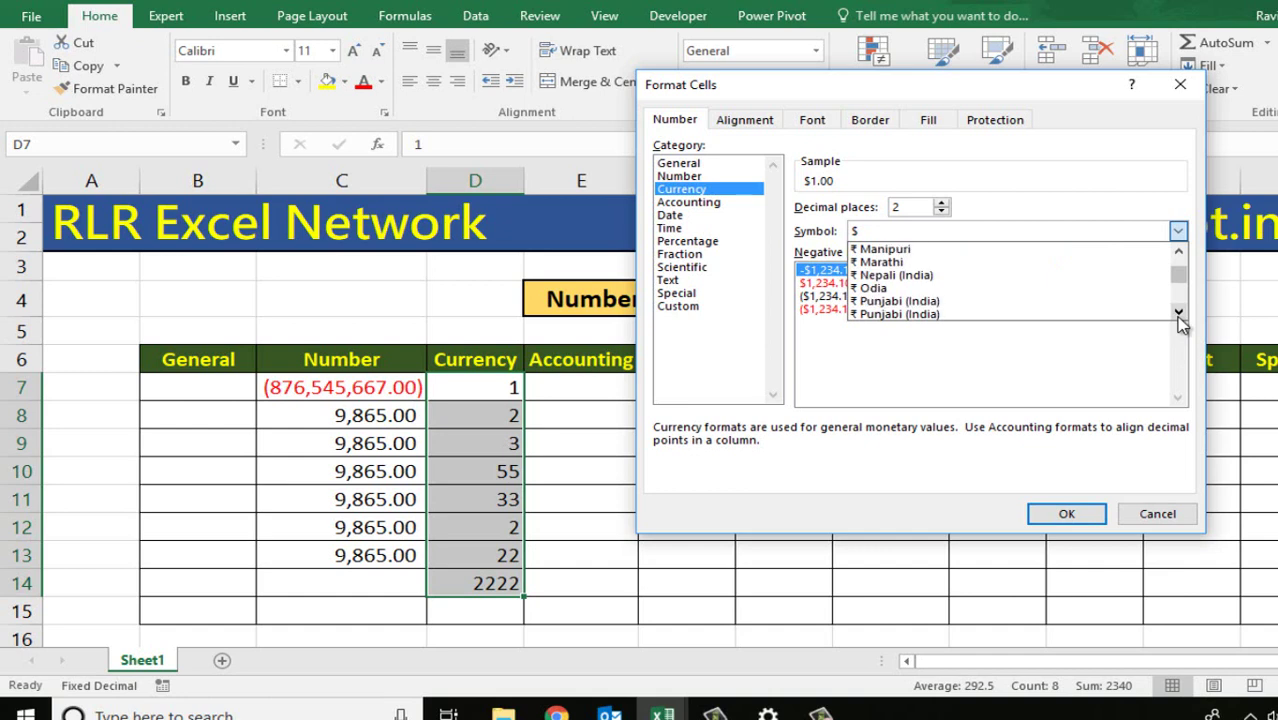
{"action": "left_click", "coordinate": [1178, 314]}
{"action": "left_click", "coordinate": [1178, 314]}
{"action": "left_click", "coordinate": [1178, 315]}
{"action": "left_click", "coordinate": [1178, 315]}
{"action": "left_click", "coordinate": [1178, 315]}
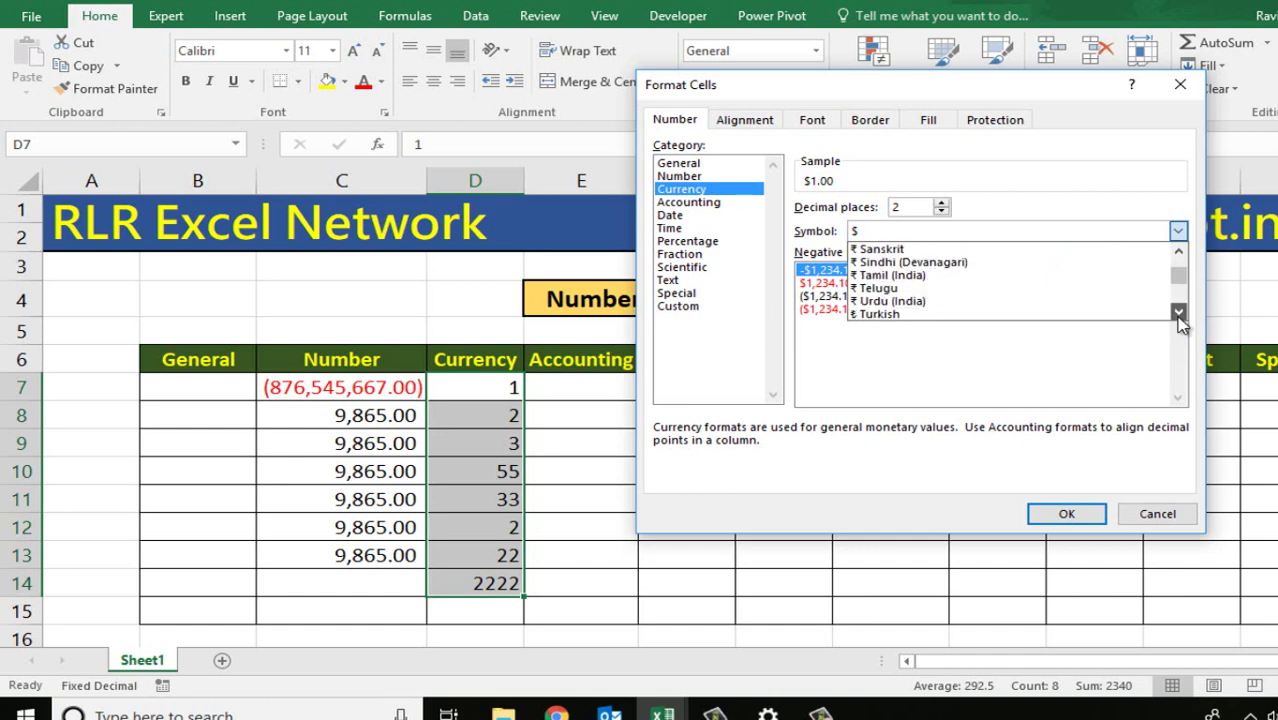
{"action": "left_click", "coordinate": [1178, 315]}
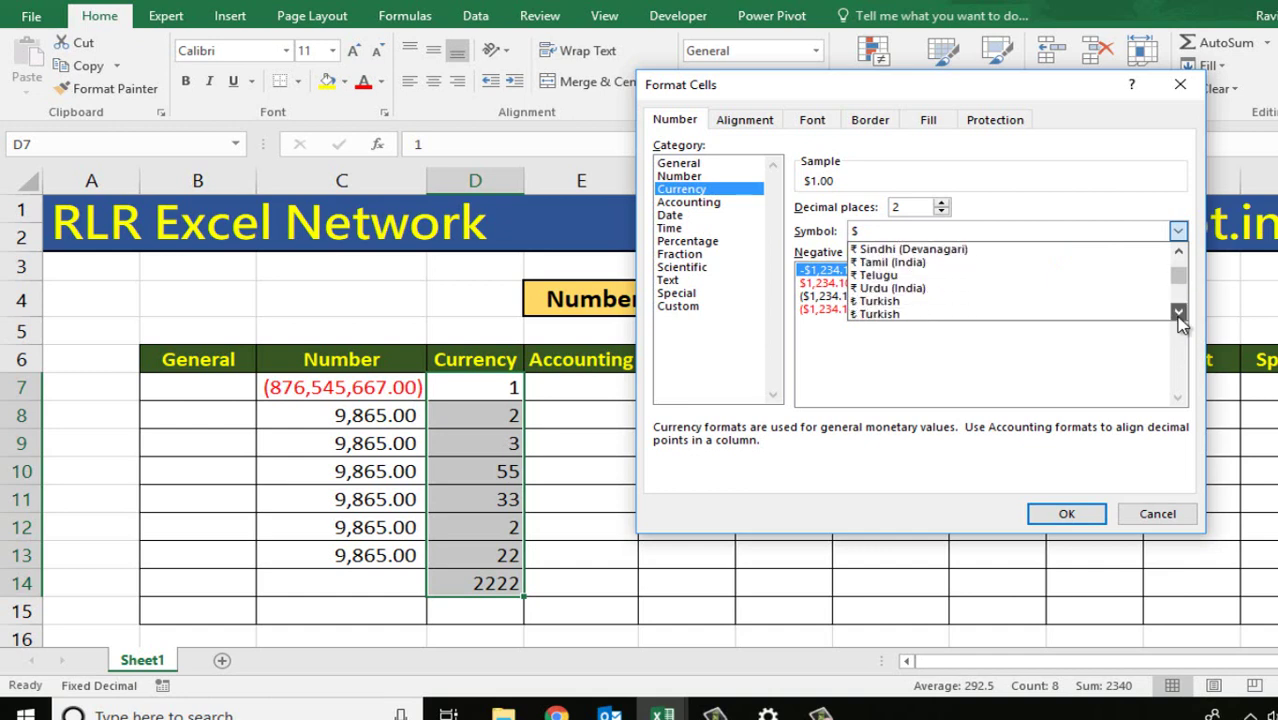
{"action": "left_click", "coordinate": [1178, 315]}
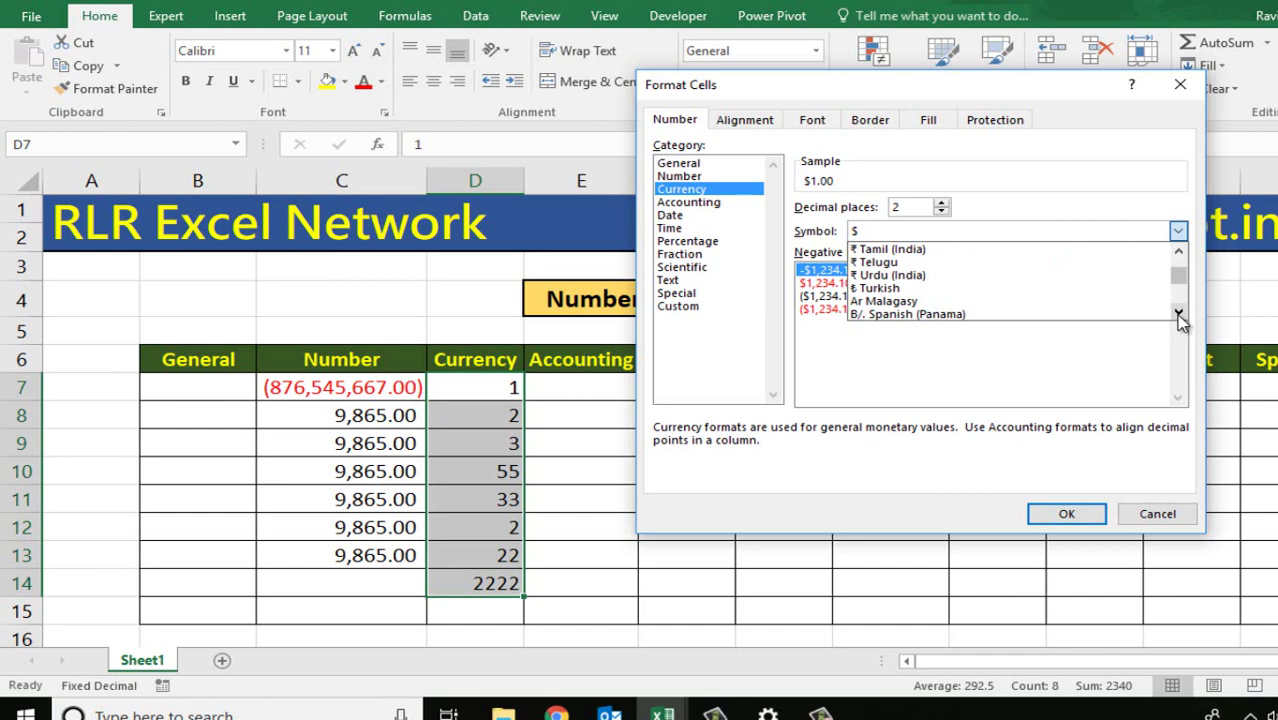
{"action": "left_click", "coordinate": [1178, 252]}
{"action": "left_click", "coordinate": [1178, 252]}
{"action": "left_click", "coordinate": [1178, 252]}
{"action": "left_click", "coordinate": [1178, 252]}
{"action": "left_click", "coordinate": [1178, 252]}
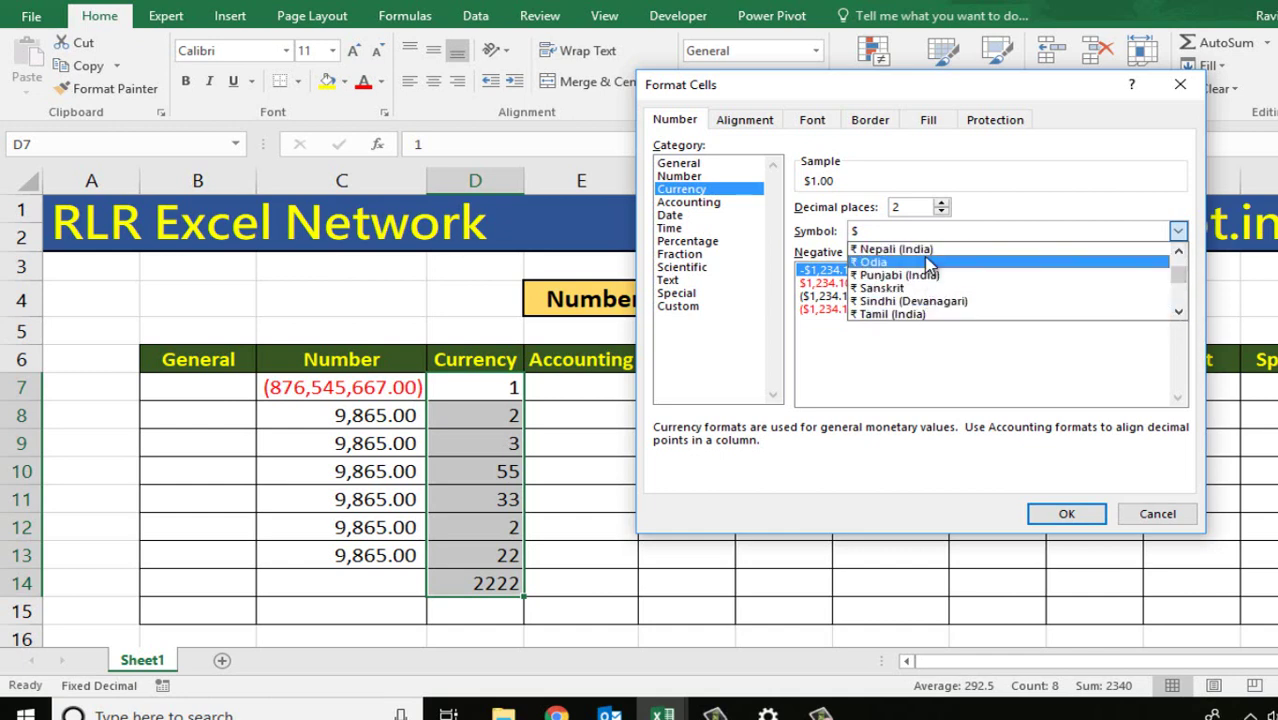
{"action": "left_click", "coordinate": [1179, 254]}
{"action": "left_click", "coordinate": [1179, 254]}
{"action": "left_click", "coordinate": [1179, 254]}
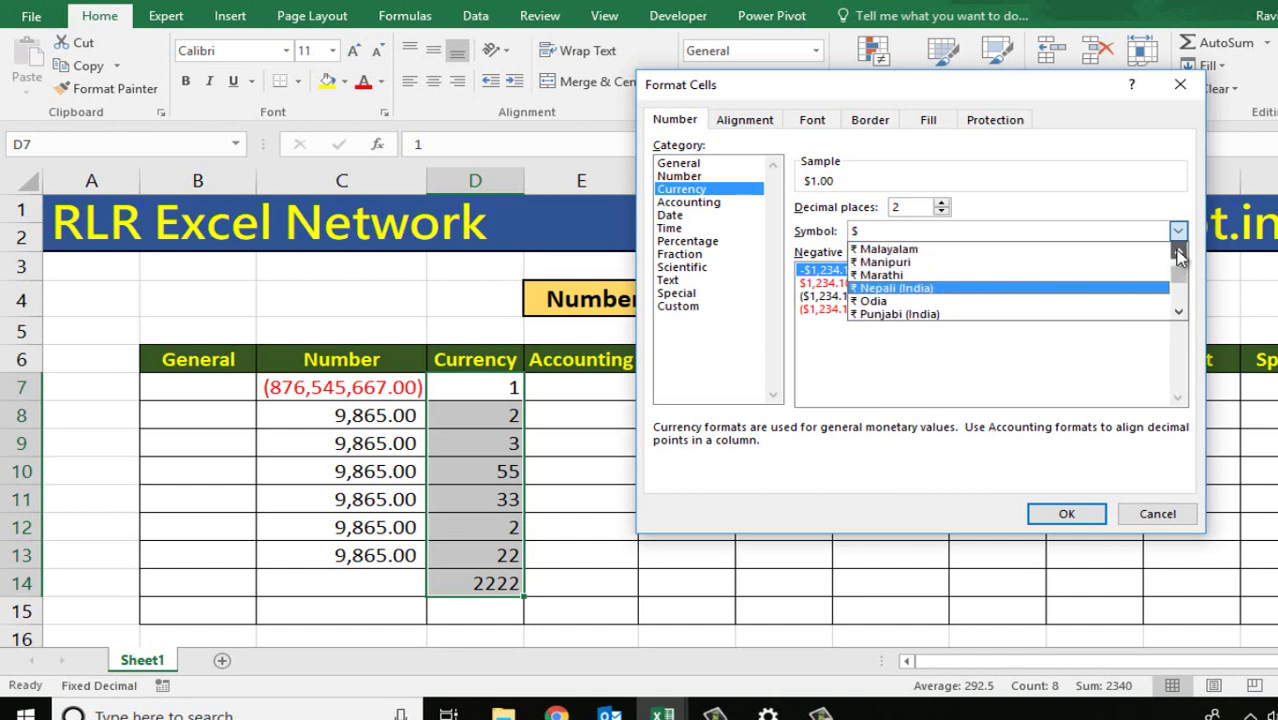
{"action": "left_click", "coordinate": [1179, 254]}
{"action": "left_click", "coordinate": [1179, 254]}
{"action": "left_click", "coordinate": [1179, 254]}
{"action": "left_click", "coordinate": [1179, 254]}
{"action": "left_click", "coordinate": [1179, 254]}
{"action": "left_click", "coordinate": [1179, 254]}
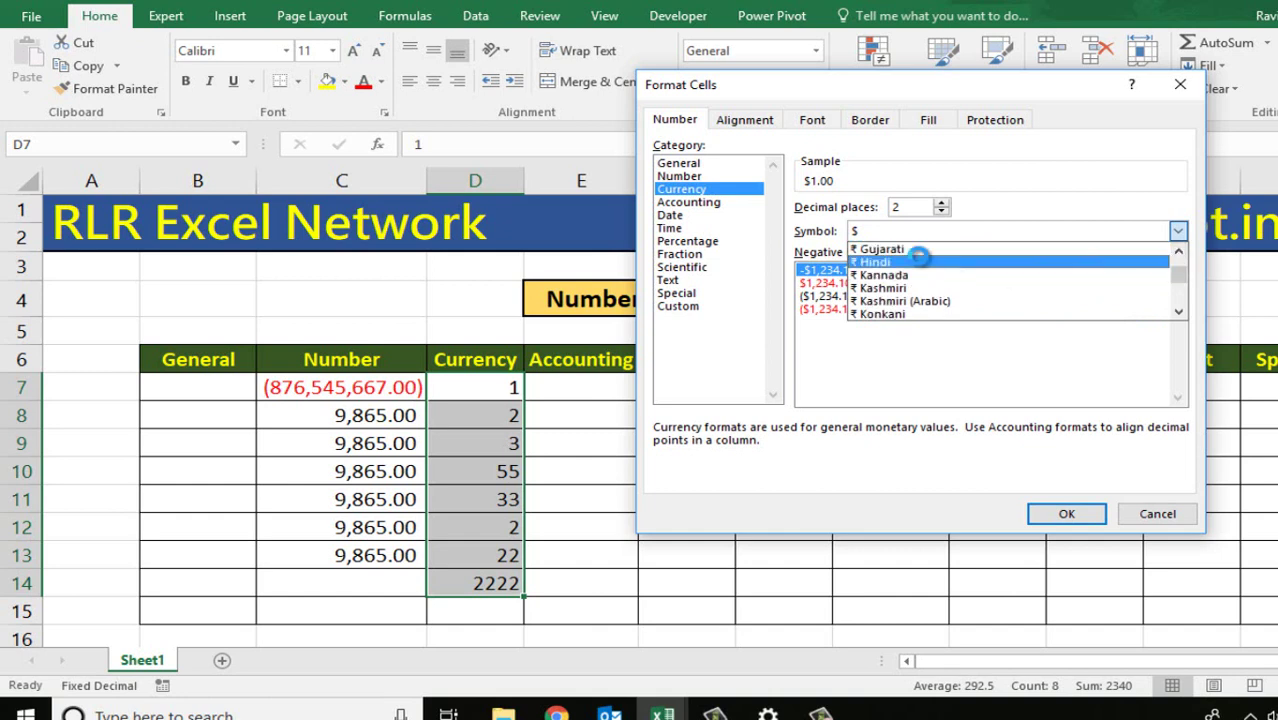
{"action": "left_click", "coordinate": [918, 258]}
Apply the rupee Currency format with 0 decimal places so D14 shows ₹2,222.
{"action": "left_click", "coordinate": [1157, 513]}
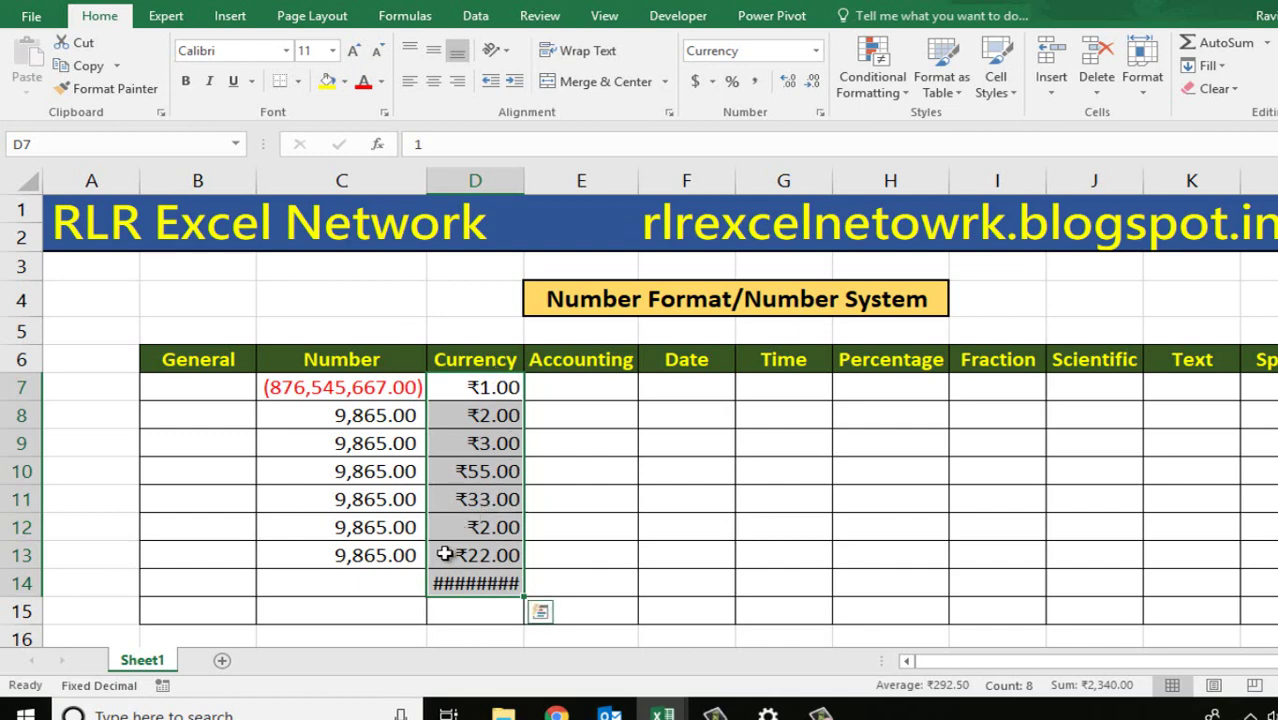
{"action": "key", "text": "ctrl+1"}
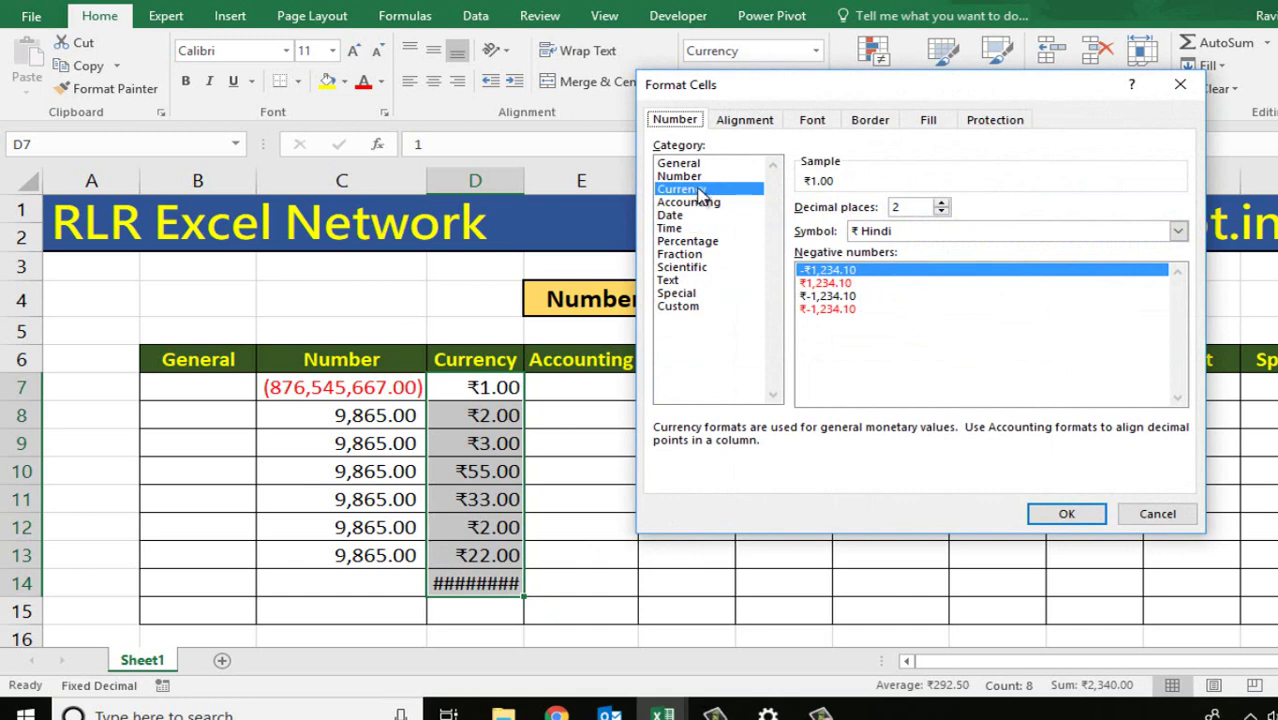
{"action": "left_click", "coordinate": [942, 212]}
{"action": "left_click", "coordinate": [942, 212]}
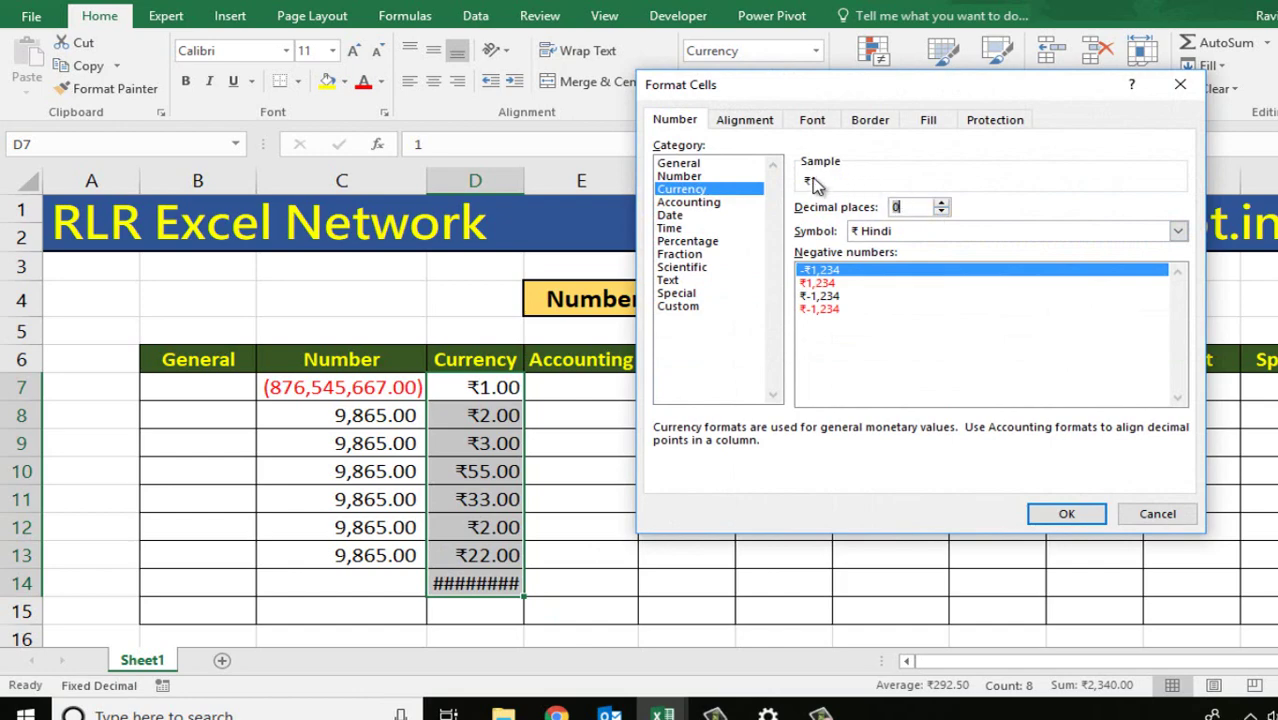
{"action": "left_click", "coordinate": [1062, 514]}
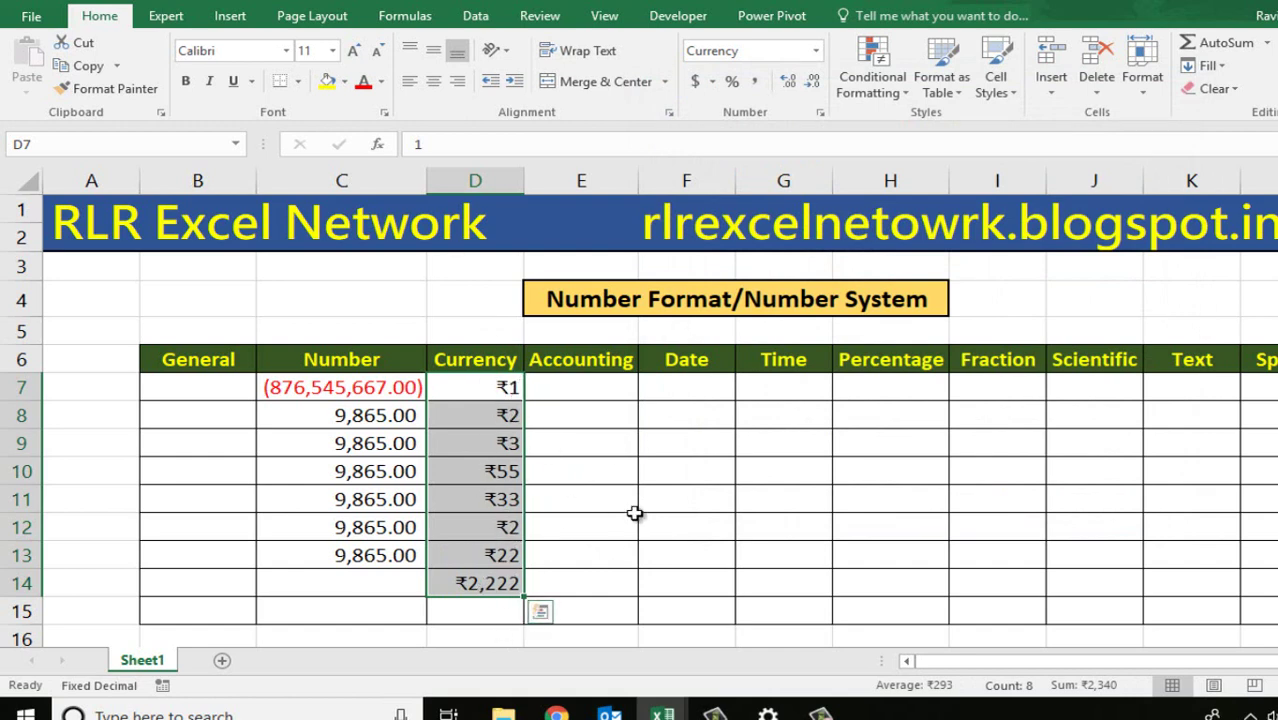
{"action": "left_click", "coordinate": [605, 366]}
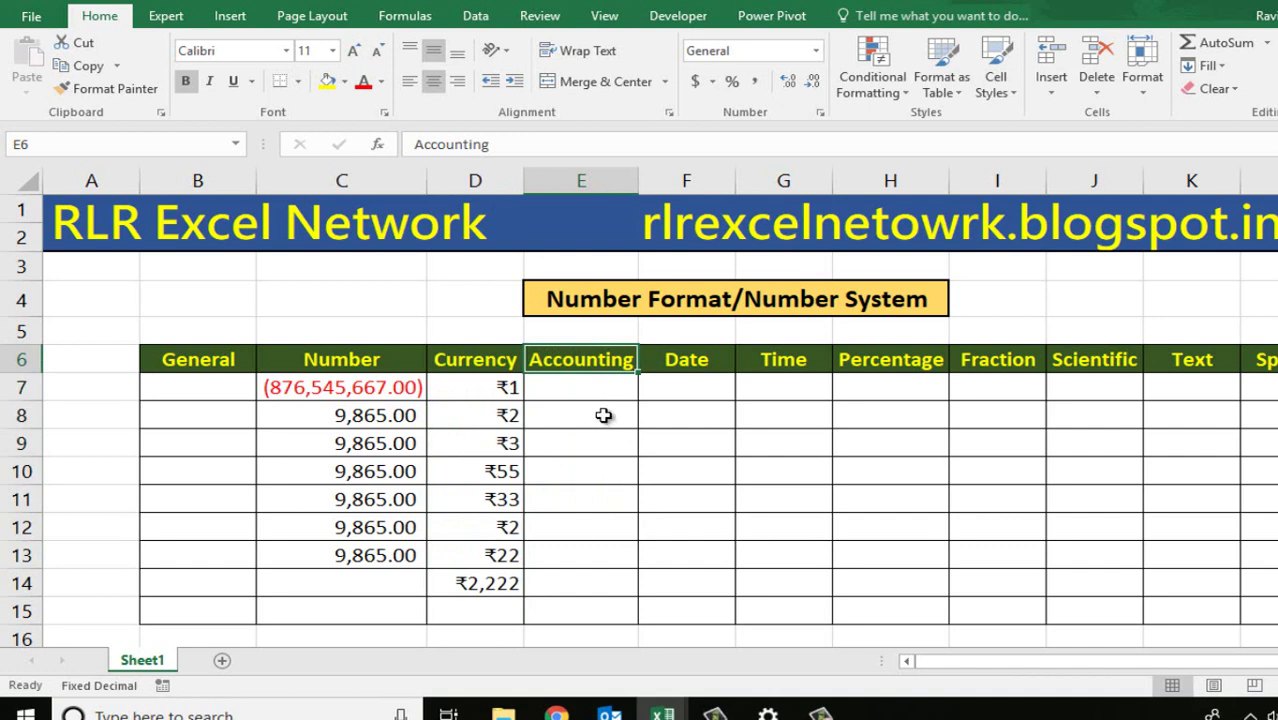
Enter 1, 56 and 44 into E7:E9 of the Accounting column.
{"action": "left_click", "coordinate": [602, 393]}
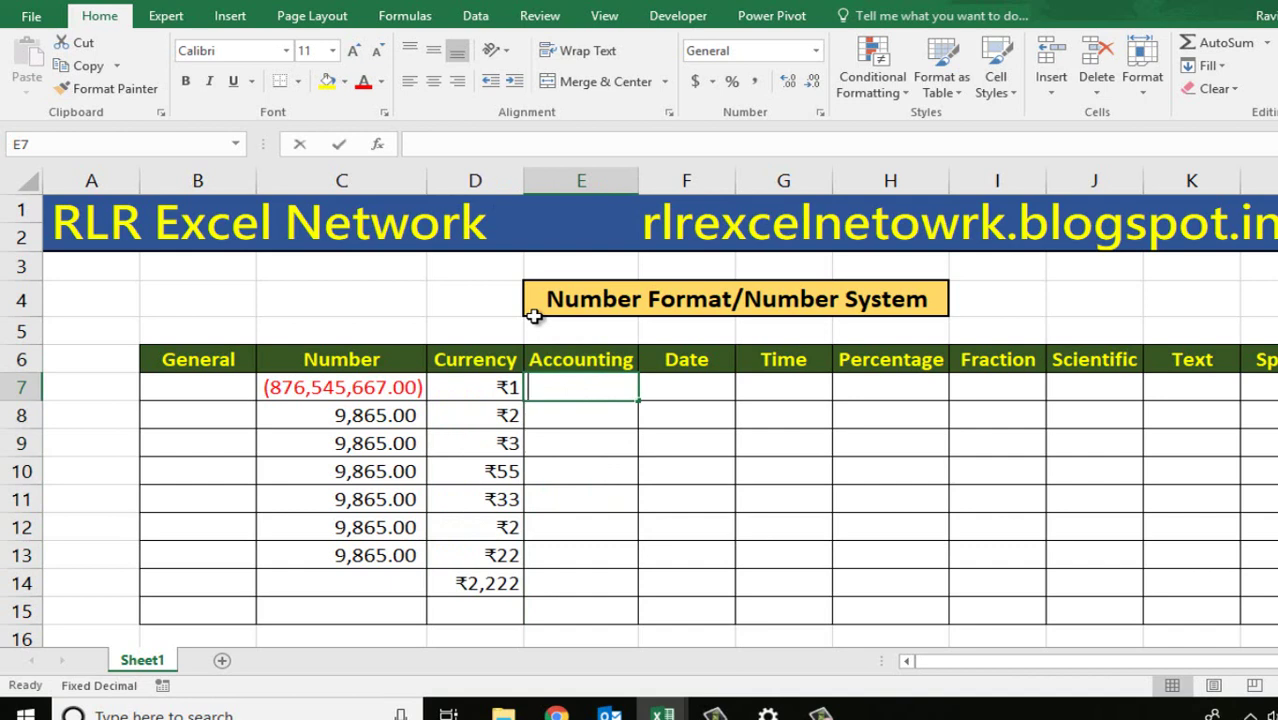
{"action": "type", "text": "1"}
{"action": "key", "text": "Return"}
{"action": "key", "text": "Return"}
{"action": "type", "text": "44"}
{"action": "key", "text": "ctrl+Return"}
{"action": "key", "text": "Up"}
{"action": "type", "text": "5"}
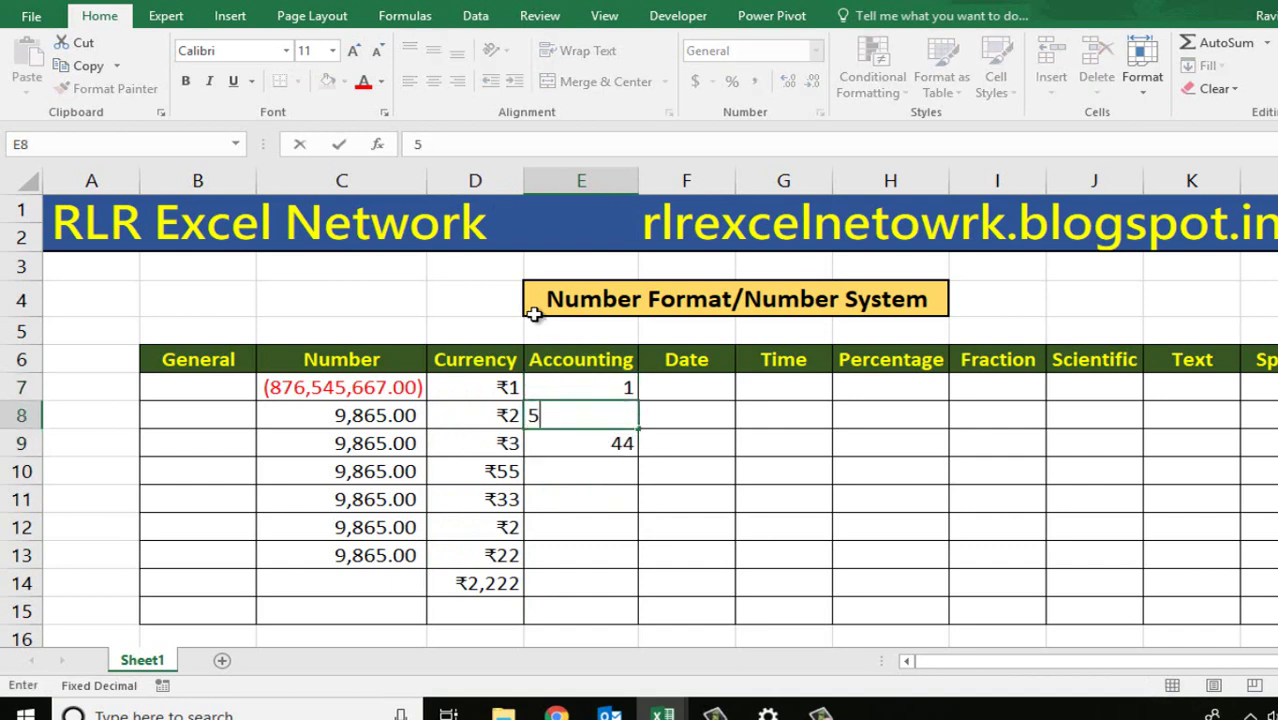
{"action": "type", "text": "6"}
{"action": "key", "text": "Return"}
Enter 666 in E10 and 33 in E11, then select E7:E11.
{"action": "key", "text": "Down"}
{"action": "key", "text": "Down"}
{"action": "type", "text": "33"}
{"action": "key", "text": "Up"}
{"action": "type", "text": "3"}
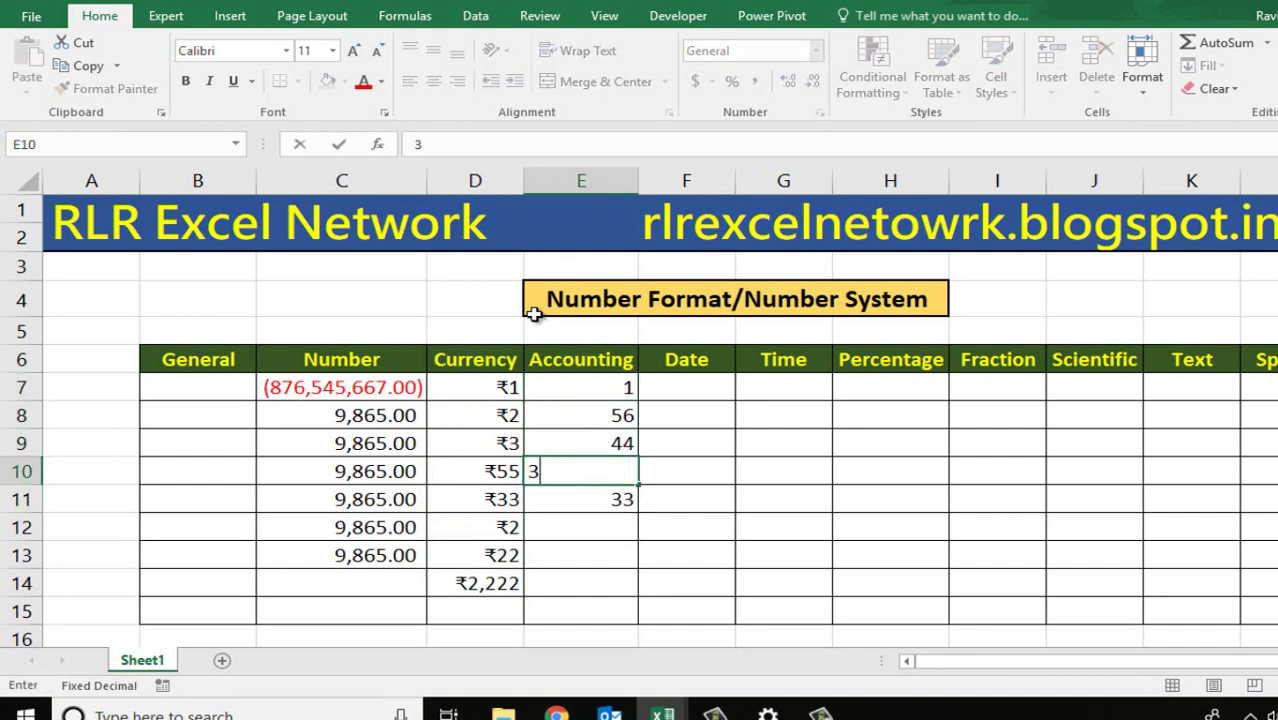
{"action": "key", "text": "Return"}
{"action": "key", "text": "Up"}
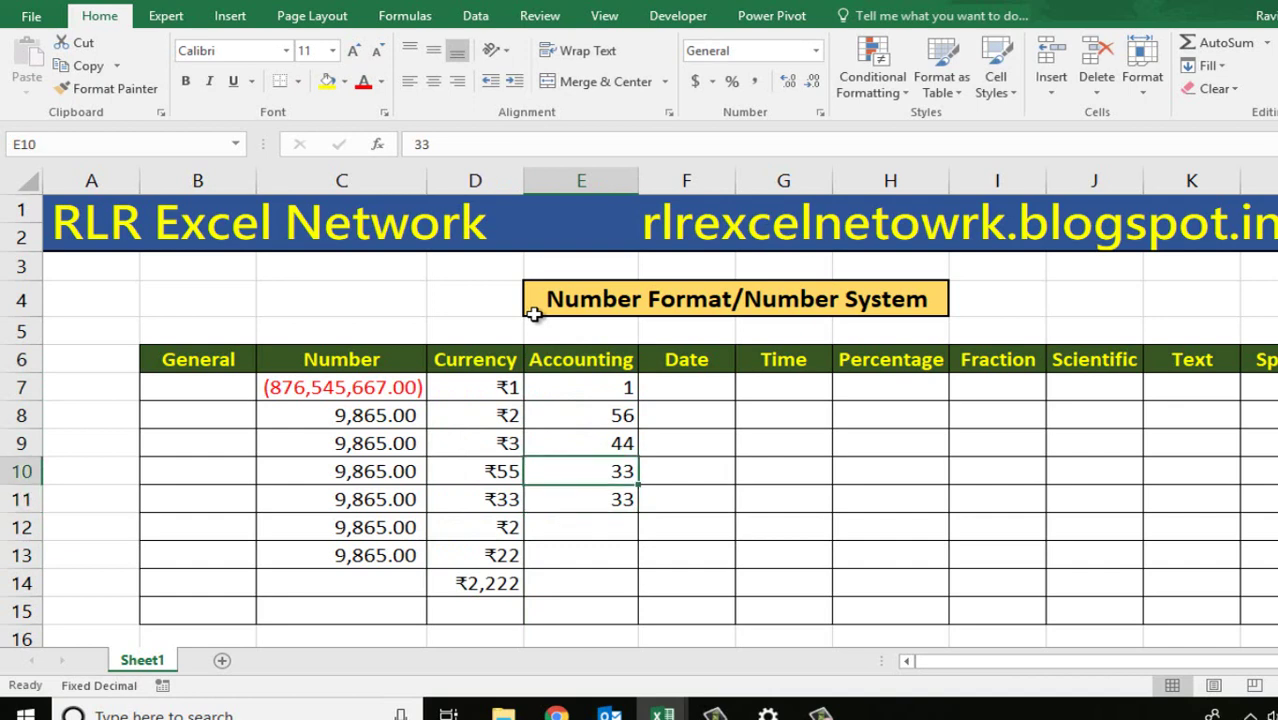
{"action": "type", "text": "66"}
{"action": "key", "text": "Up"}
{"action": "key", "text": "Up"}
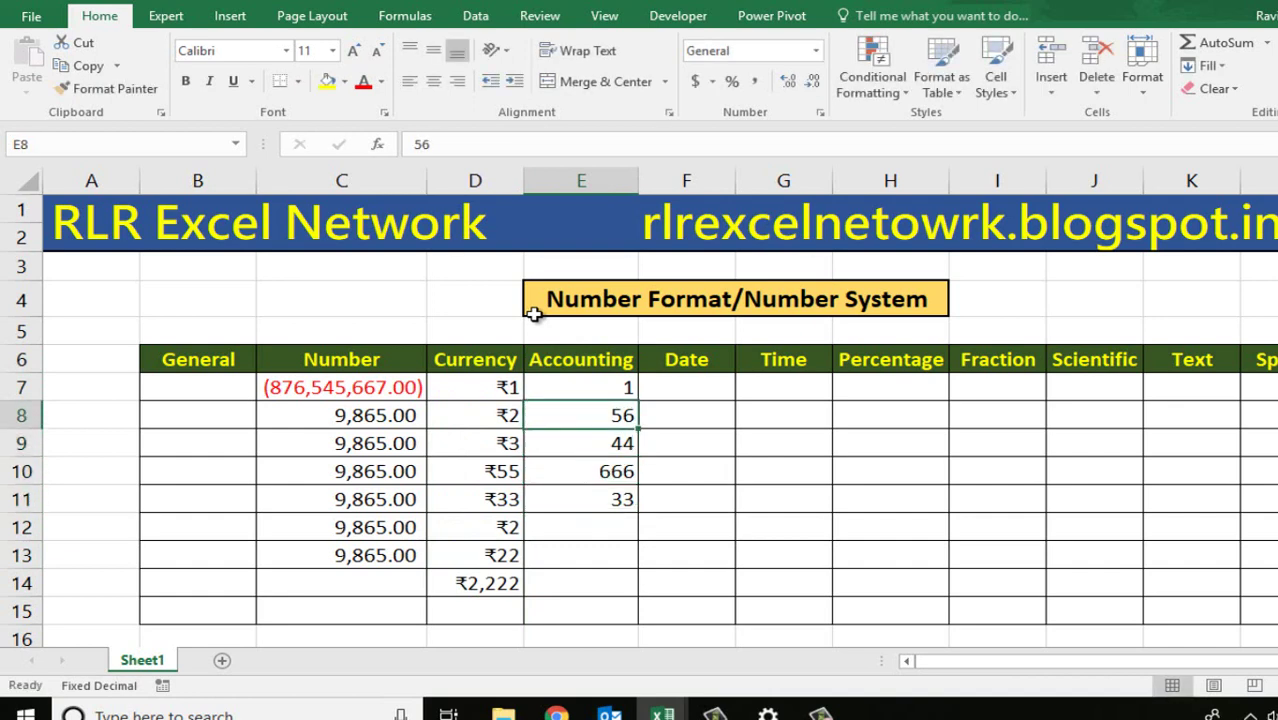
{"action": "key", "text": "Up"}
{"action": "key", "text": "Up"}
{"action": "key", "text": "shift+Down"}
{"action": "key", "text": "shift+Down"}
{"action": "key", "text": "shift+Down"}
{"action": "key", "text": "shift+Down"}
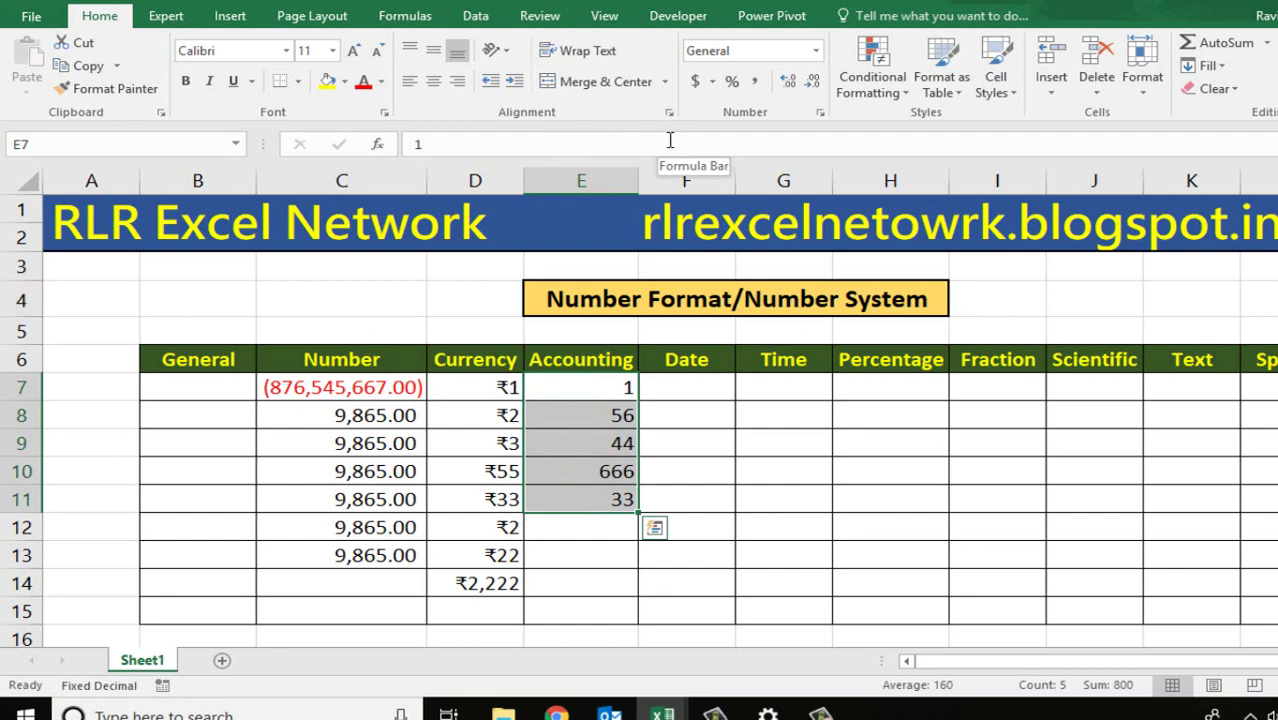
Apply the Accounting format with the kr Northern Sami (Sweden) symbol to E7:E11.
{"action": "key", "text": "ctrl+1"}
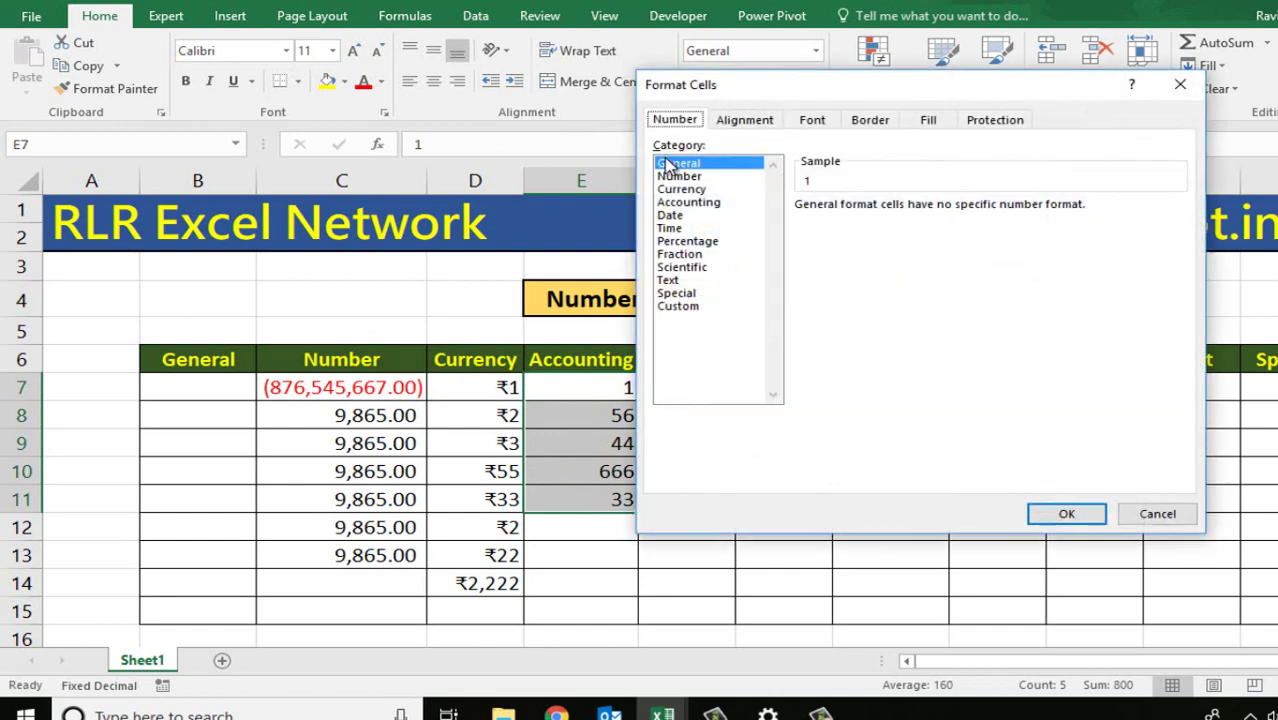
{"action": "left_click", "coordinate": [688, 203]}
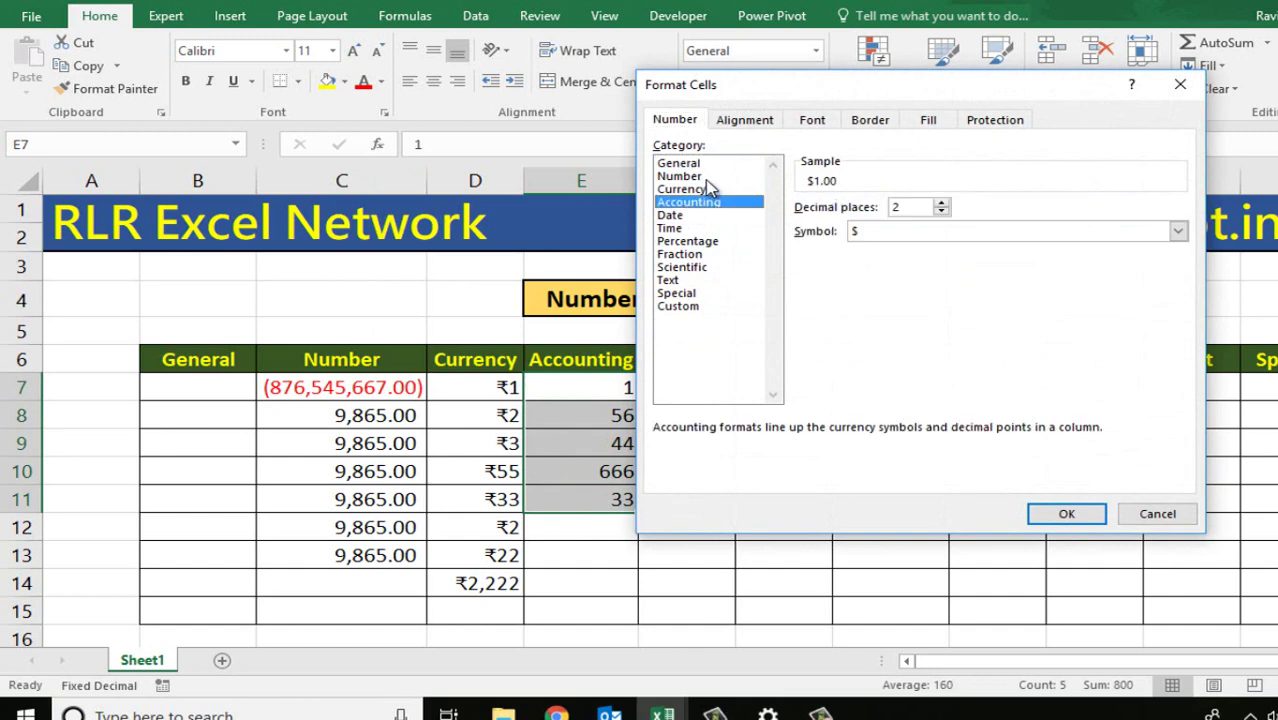
{"action": "left_click", "coordinate": [706, 177]}
{"action": "left_click", "coordinate": [708, 189]}
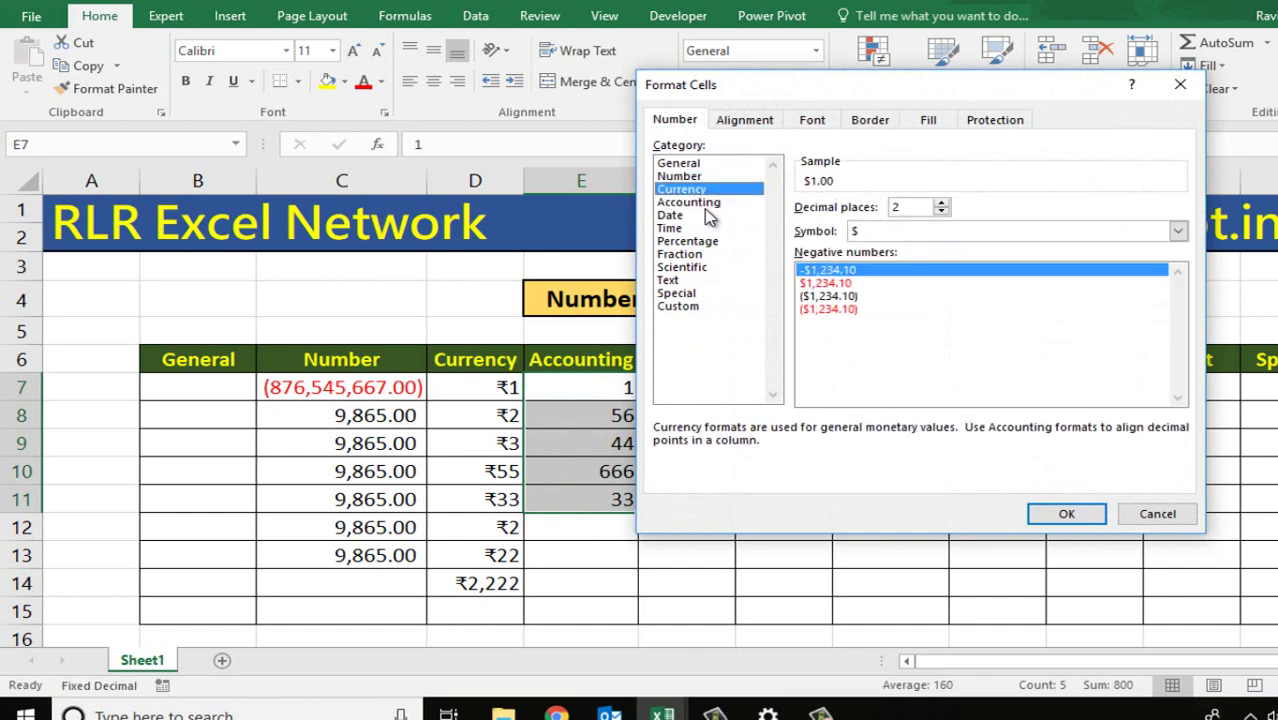
{"action": "left_click", "coordinate": [689, 202]}
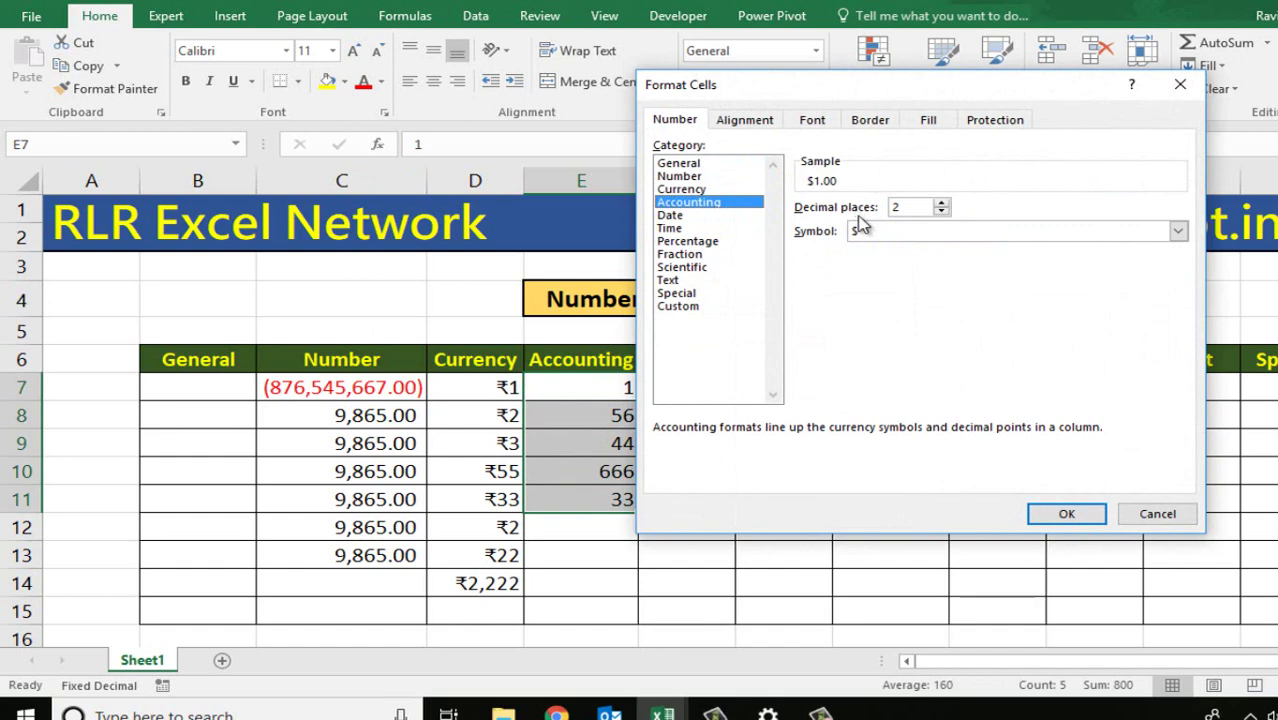
{"action": "left_click", "coordinate": [712, 189]}
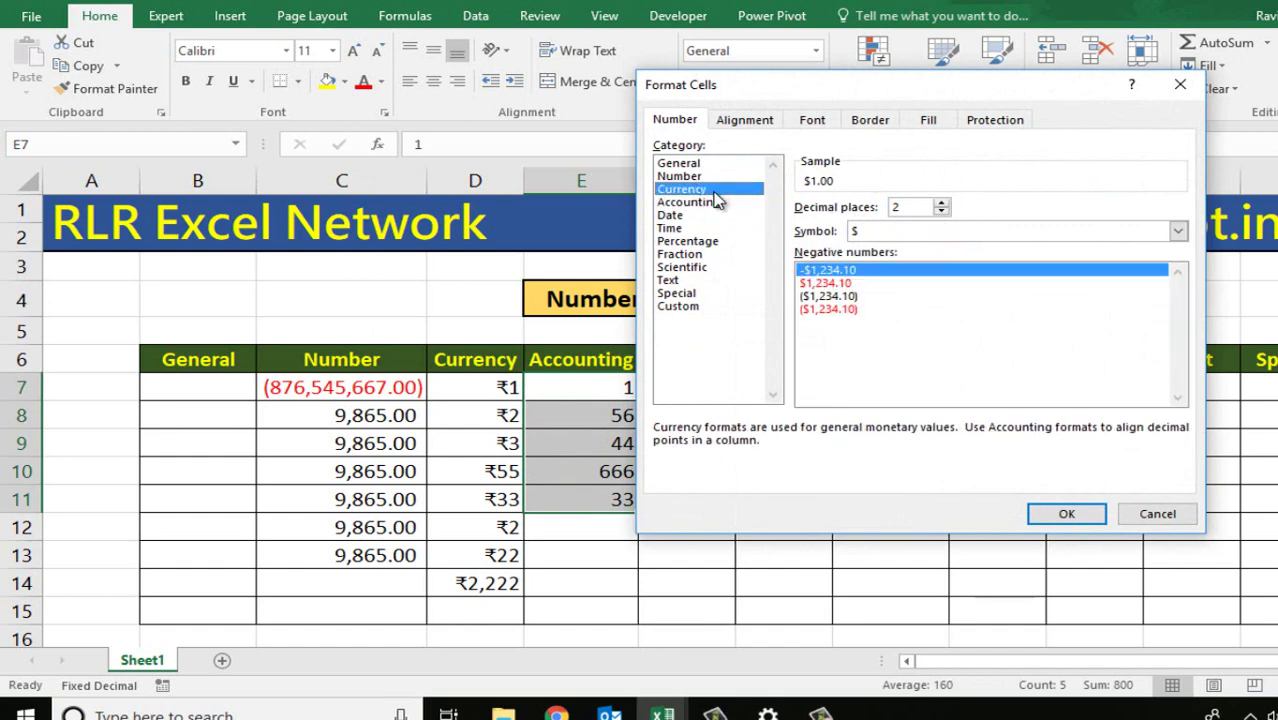
{"action": "left_click", "coordinate": [716, 202]}
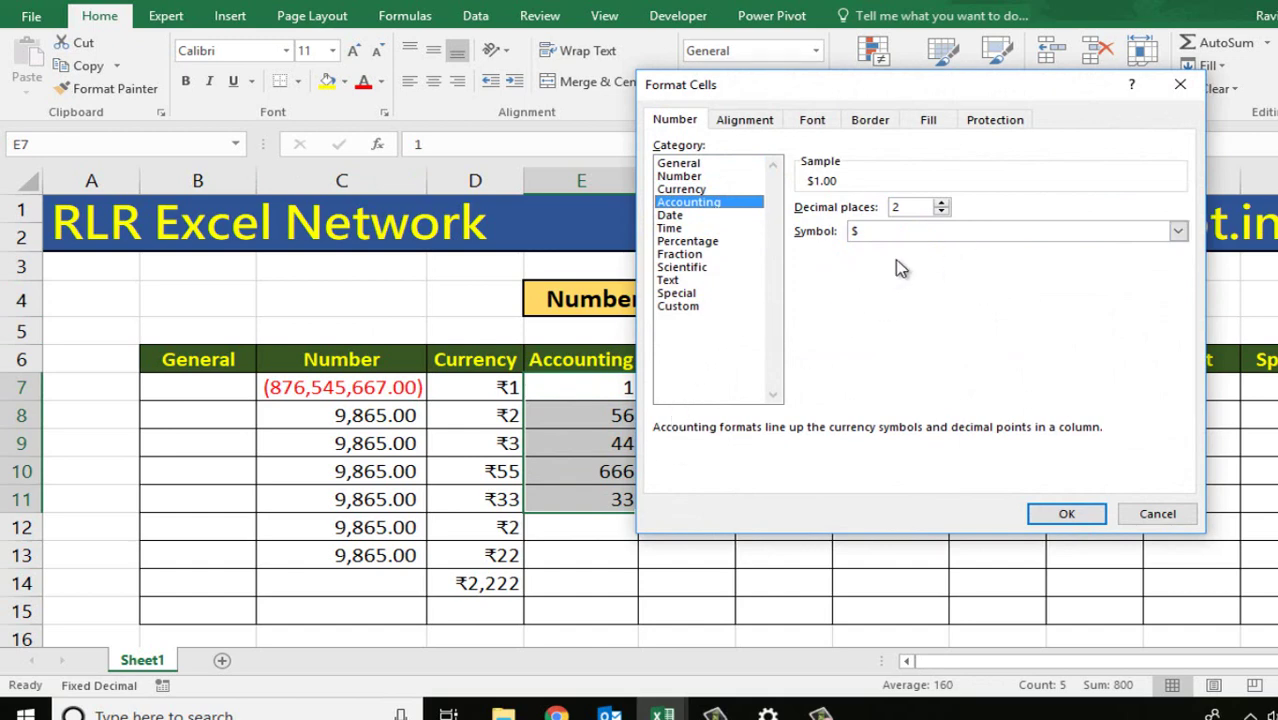
{"action": "left_click", "coordinate": [1080, 236]}
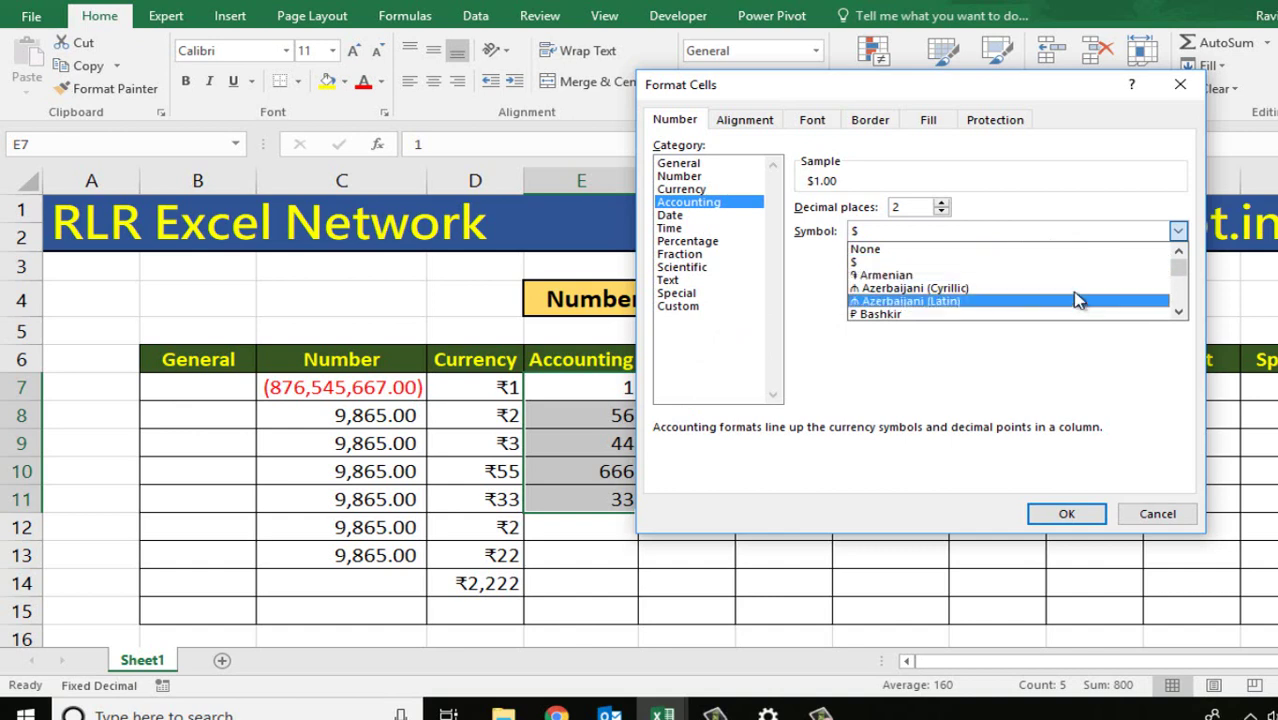
{"action": "mouse_move", "coordinate": [1182, 280]}
{"action": "left_mouse_down"}
{"action": "mouse_move", "coordinate": [1182, 297]}
{"action": "mouse_move", "coordinate": [1180, 278]}
{"action": "left_mouse_up"}
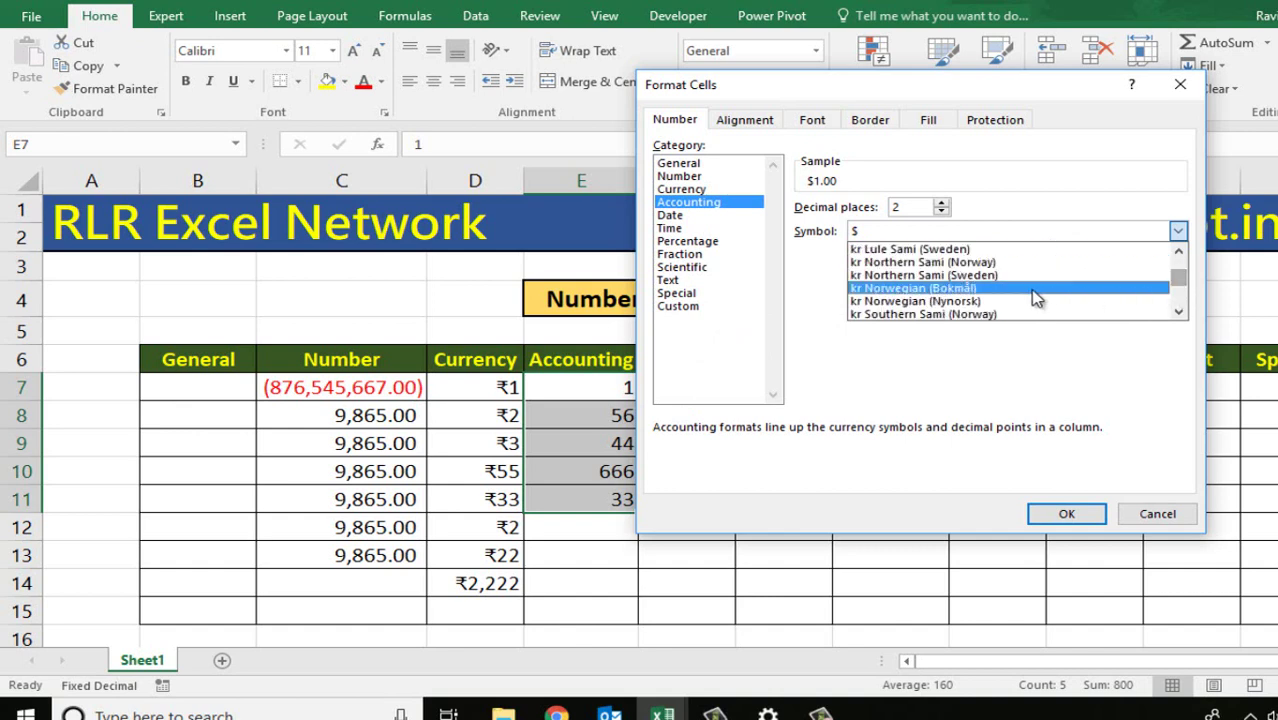
{"action": "left_click", "coordinate": [928, 276]}
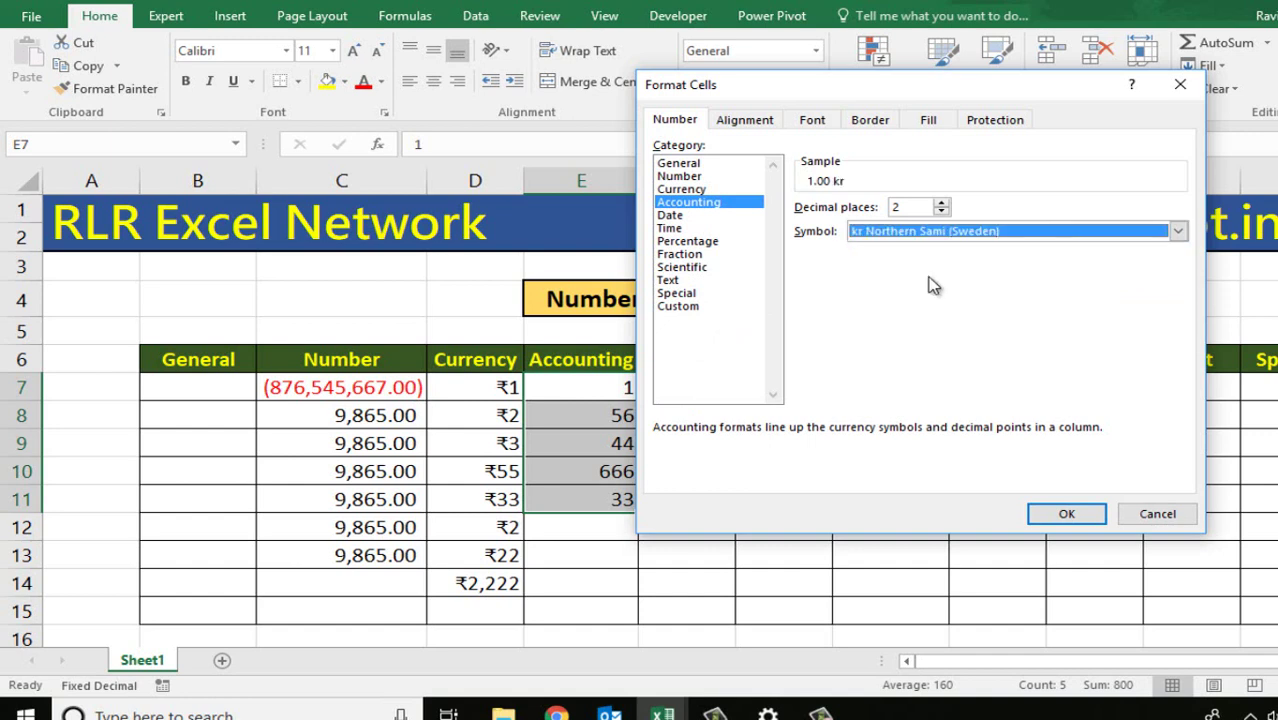
{"action": "left_click", "coordinate": [1070, 513]}
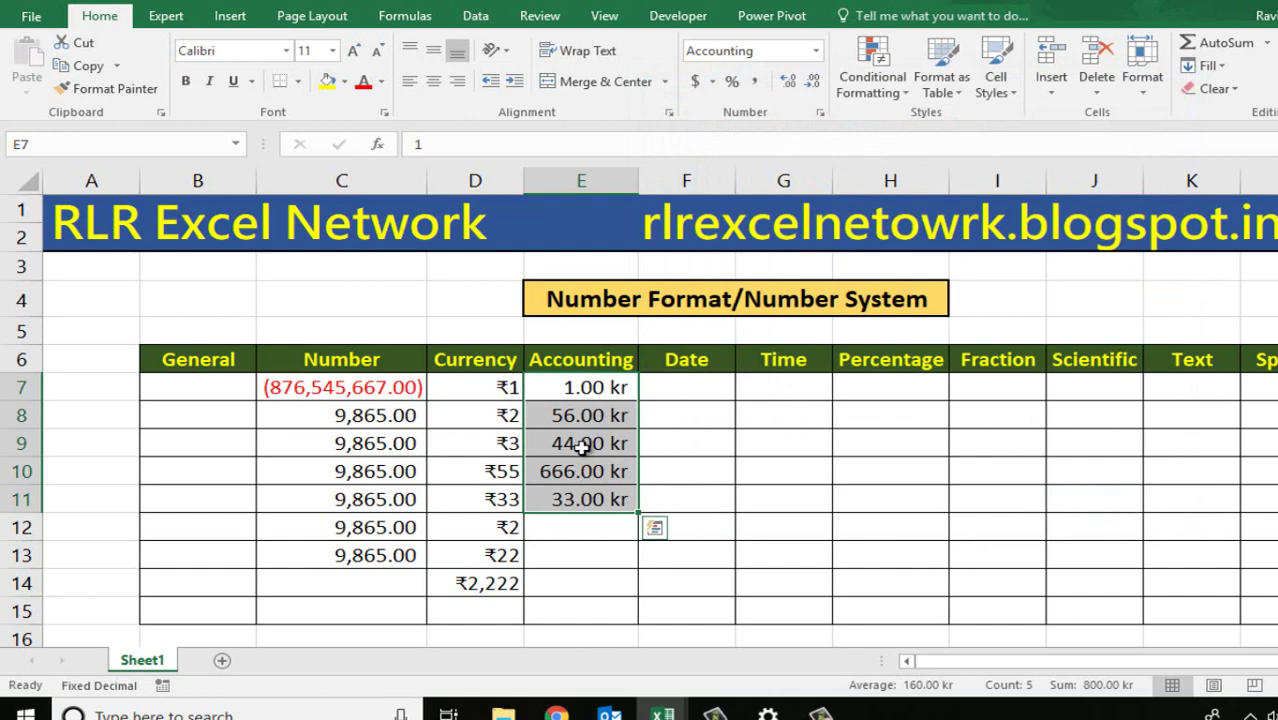
Change the Accounting symbol for E7:E11 to ₹ Marathi, showing ₹ 1.00 through ₹ 666.00.
{"action": "key", "text": "ctrl+1"}
{"action": "left_click", "coordinate": [1124, 235]}
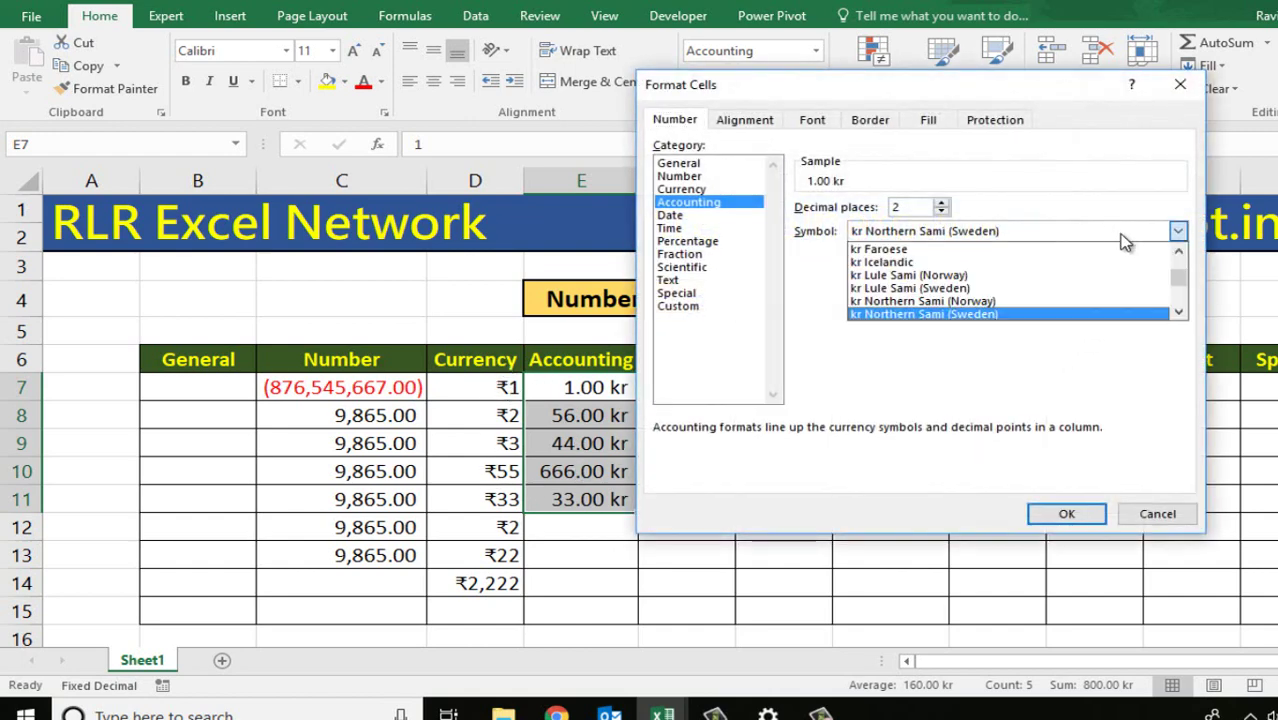
{"action": "left_click_drag", "start_coordinate": [1179, 280], "coordinate": [1180, 292]}
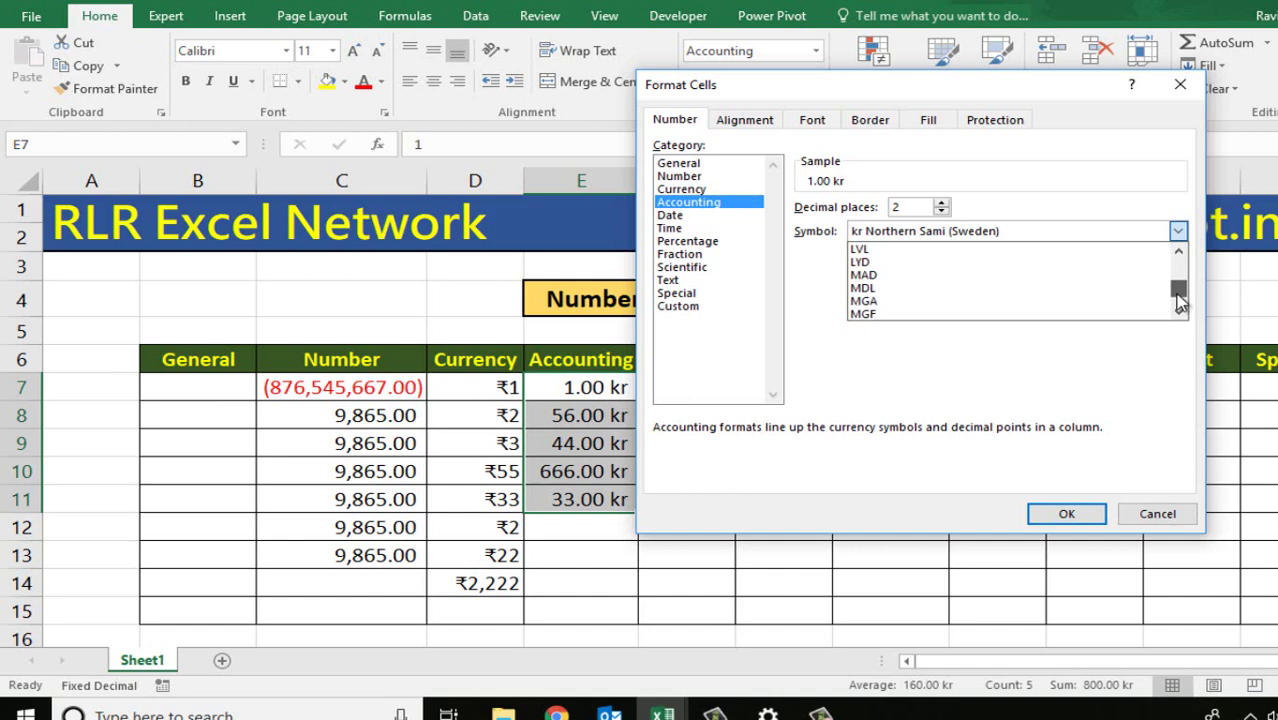
{"action": "left_click", "coordinate": [1180, 253]}
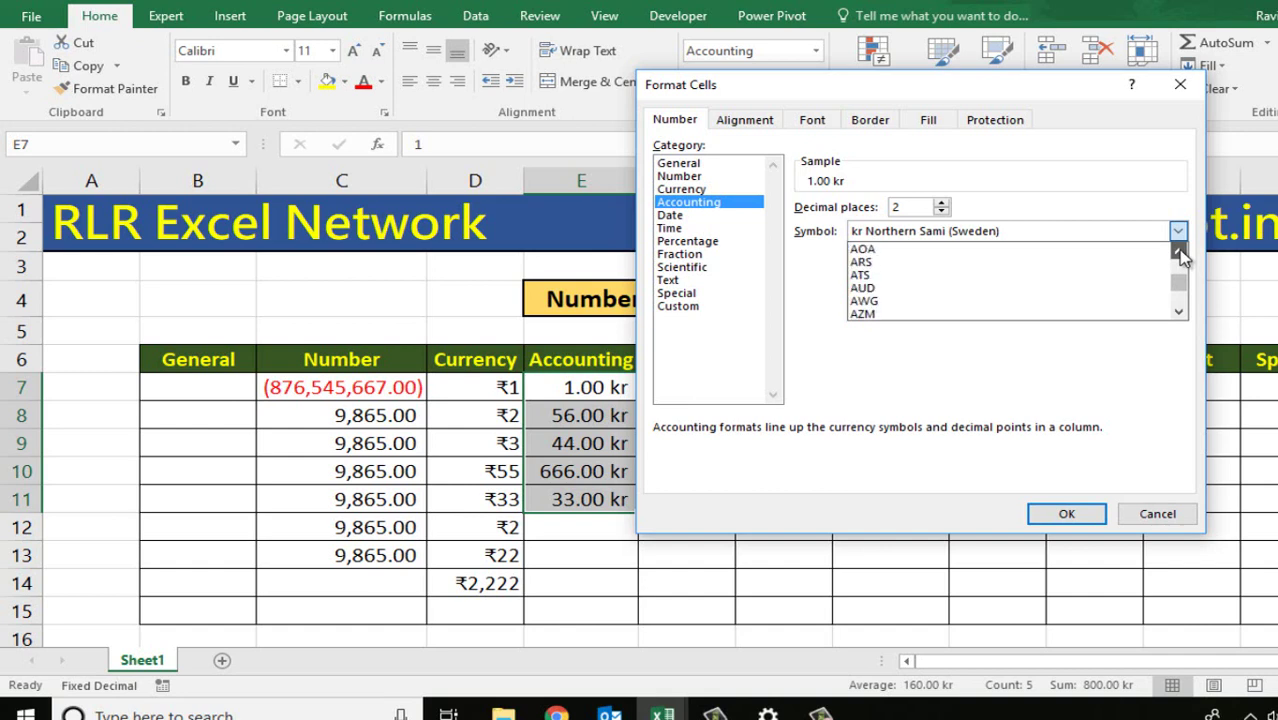
{"action": "left_click", "coordinate": [1180, 253]}
{"action": "left_click", "coordinate": [1180, 253]}
{"action": "left_click", "coordinate": [1180, 253]}
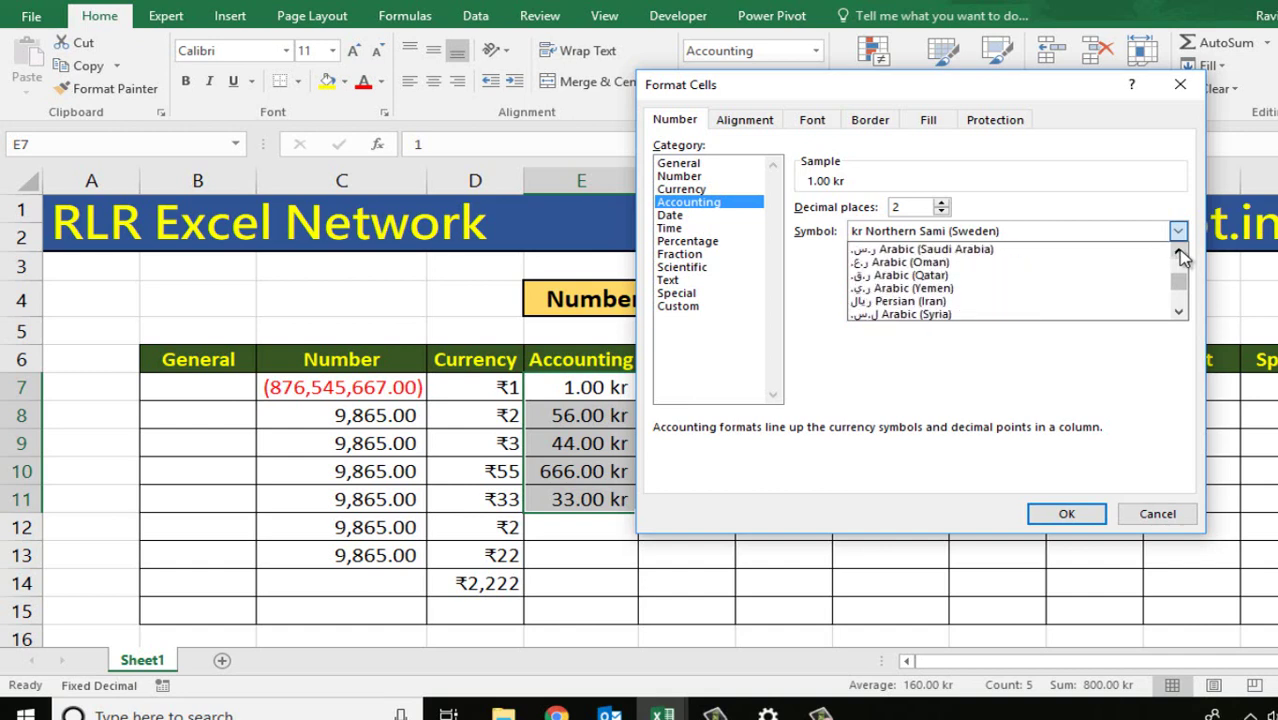
{"action": "left_click", "coordinate": [1180, 253]}
{"action": "left_click", "coordinate": [1180, 253]}
{"action": "left_click", "coordinate": [1180, 253]}
{"action": "left_click", "coordinate": [1180, 253]}
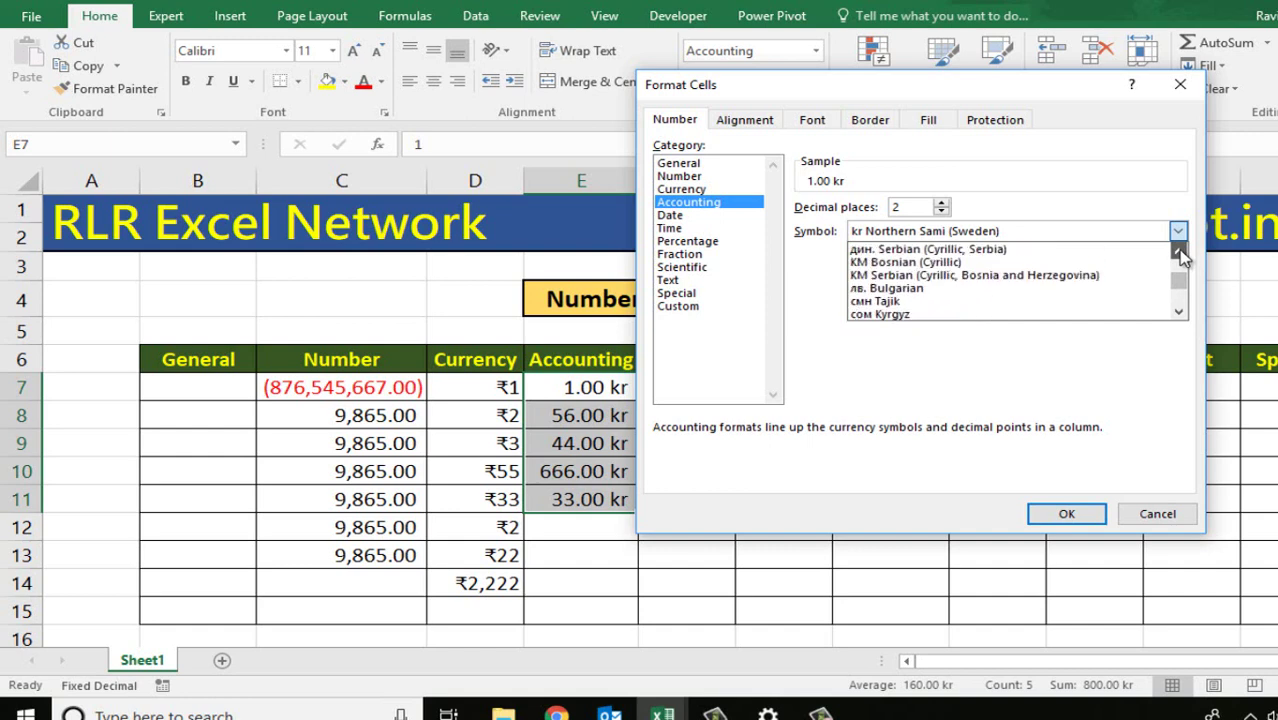
{"action": "left_click", "coordinate": [1180, 253]}
{"action": "left_click", "coordinate": [1180, 253]}
{"action": "left_click", "coordinate": [1180, 253]}
{"action": "left_click", "coordinate": [1180, 253]}
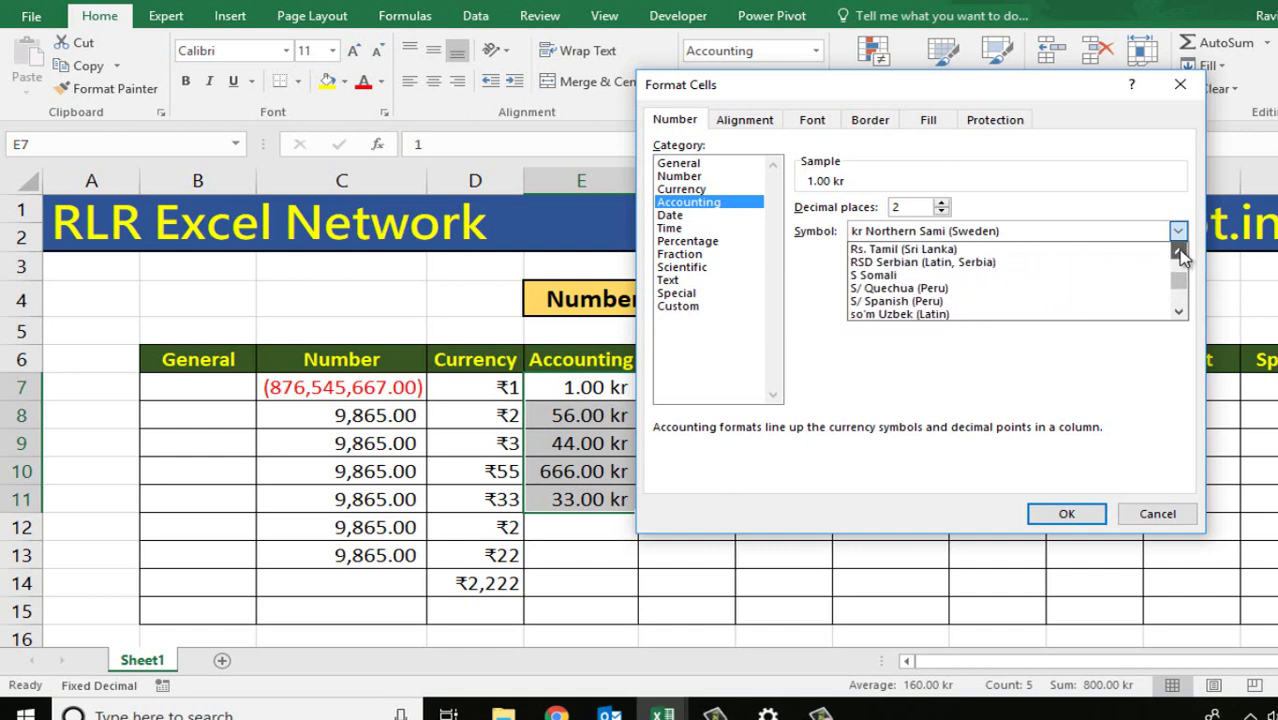
{"action": "left_click", "coordinate": [1180, 253]}
{"action": "left_click", "coordinate": [1180, 253]}
{"action": "left_click", "coordinate": [1180, 253]}
{"action": "left_click", "coordinate": [1180, 253]}
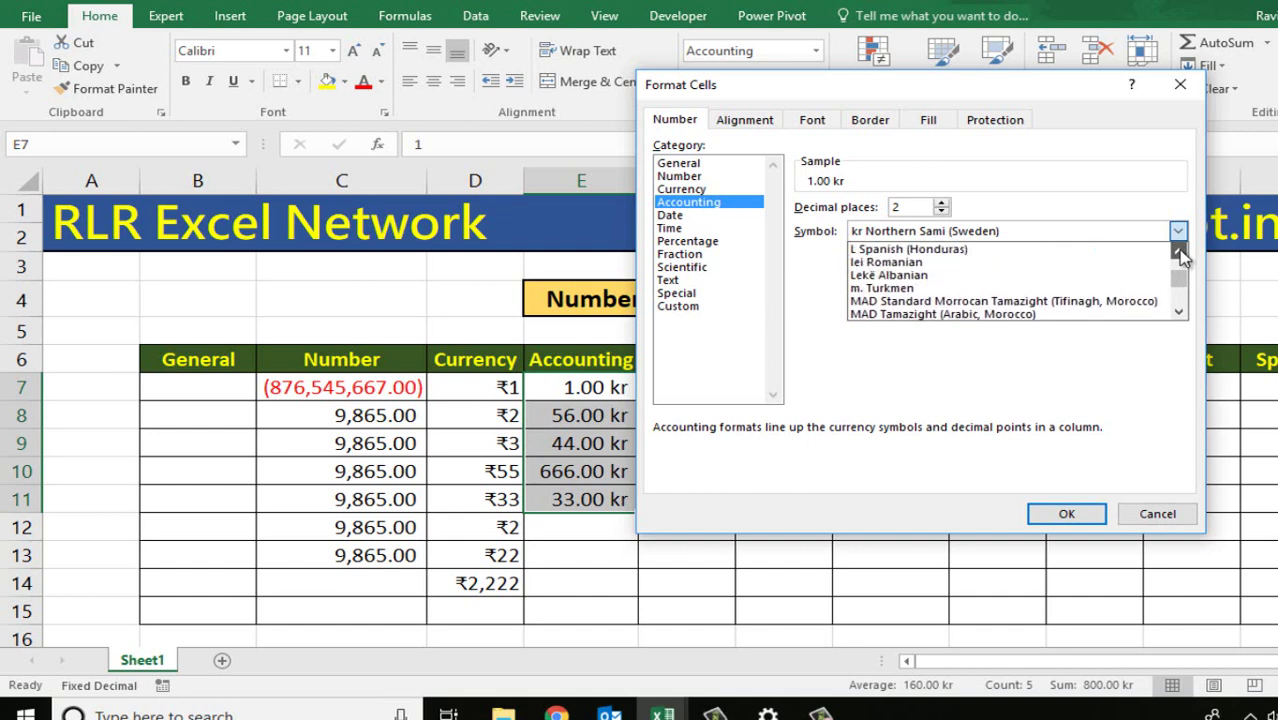
{"action": "left_click", "coordinate": [1180, 253]}
{"action": "left_click", "coordinate": [1180, 253]}
{"action": "left_click", "coordinate": [1180, 253]}
{"action": "left_click", "coordinate": [1180, 253]}
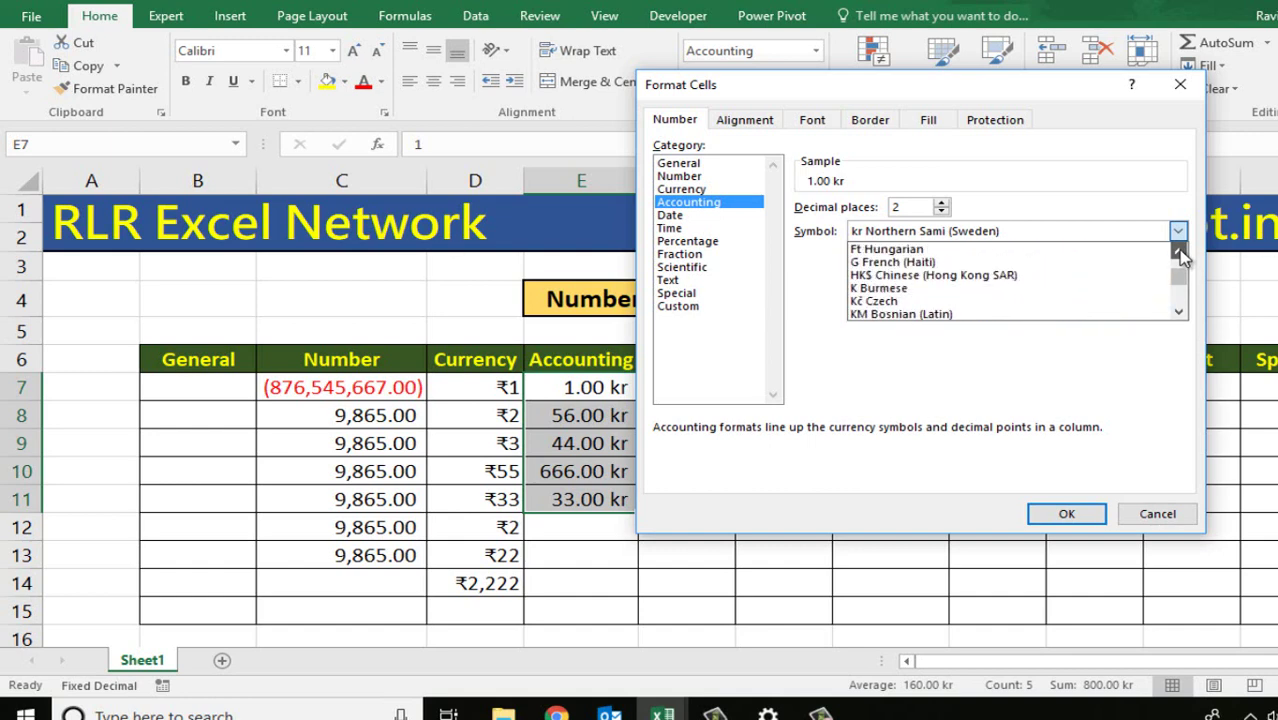
{"action": "left_click", "coordinate": [1180, 253]}
{"action": "left_click", "coordinate": [1180, 253]}
{"action": "left_click", "coordinate": [1180, 253]}
{"action": "left_click", "coordinate": [1180, 253]}
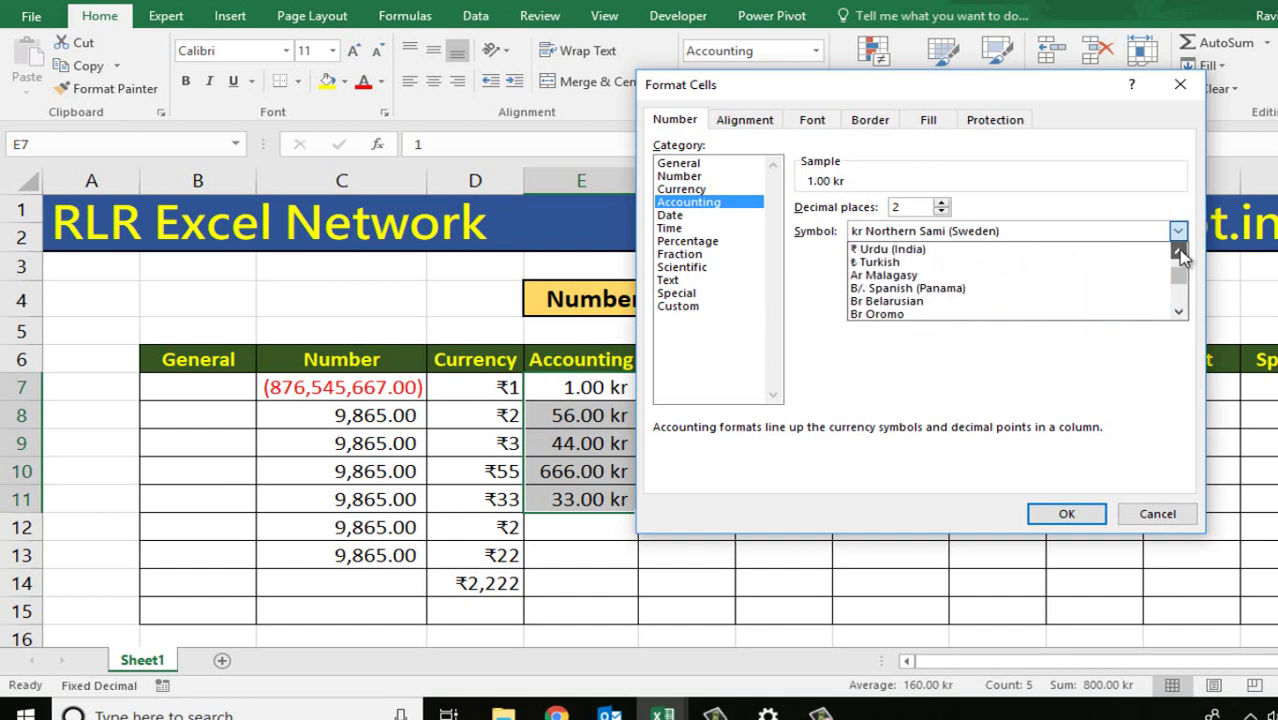
{"action": "left_click", "coordinate": [1180, 253]}
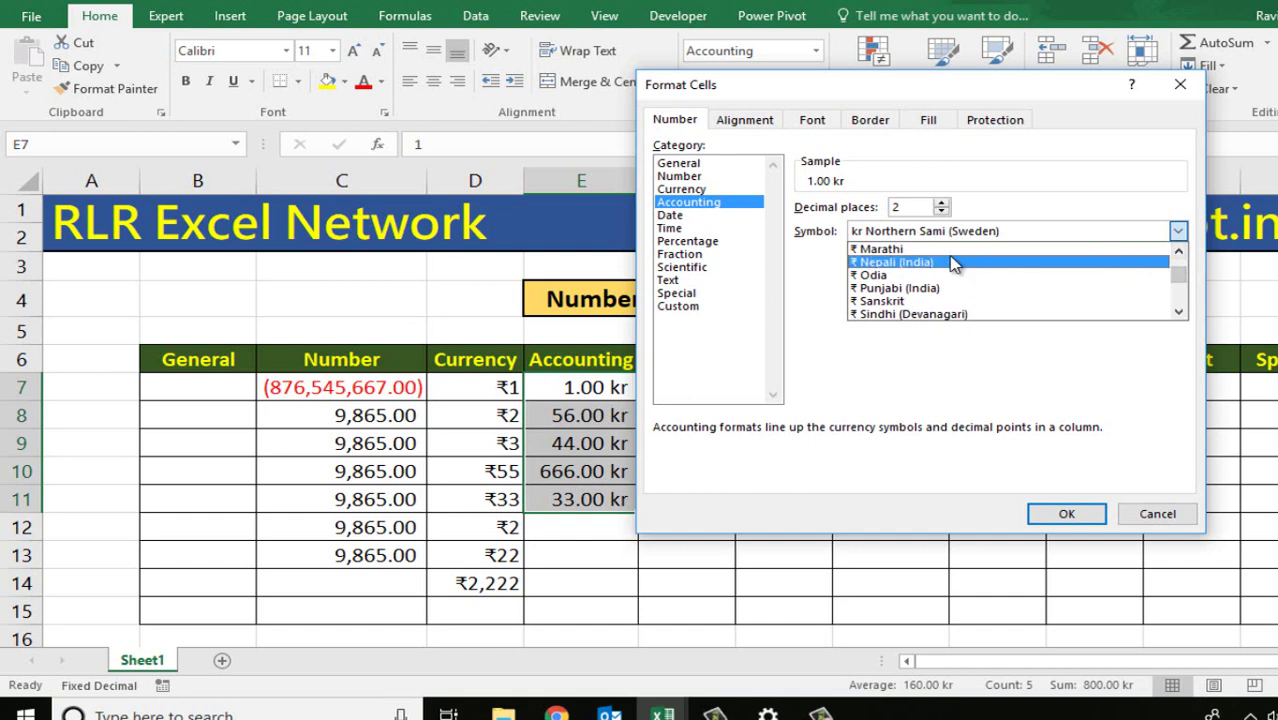
{"action": "left_click", "coordinate": [897, 250]}
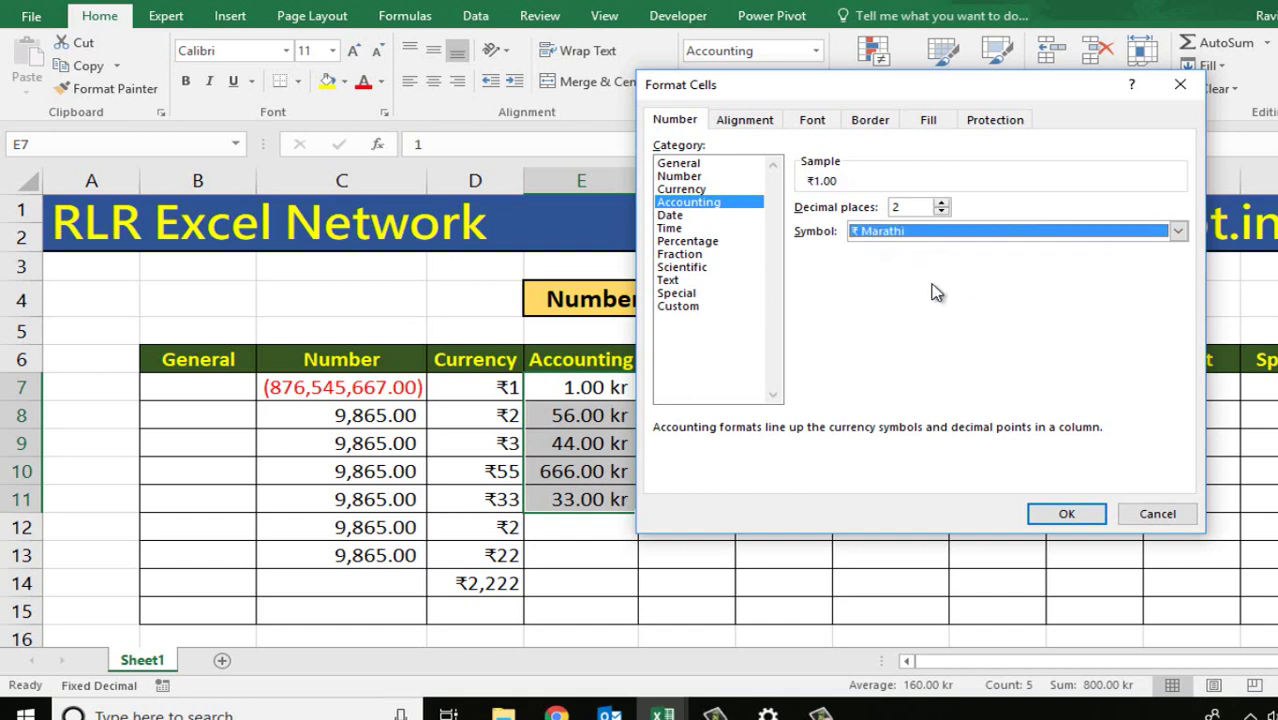
{"action": "left_click", "coordinate": [1066, 513]}
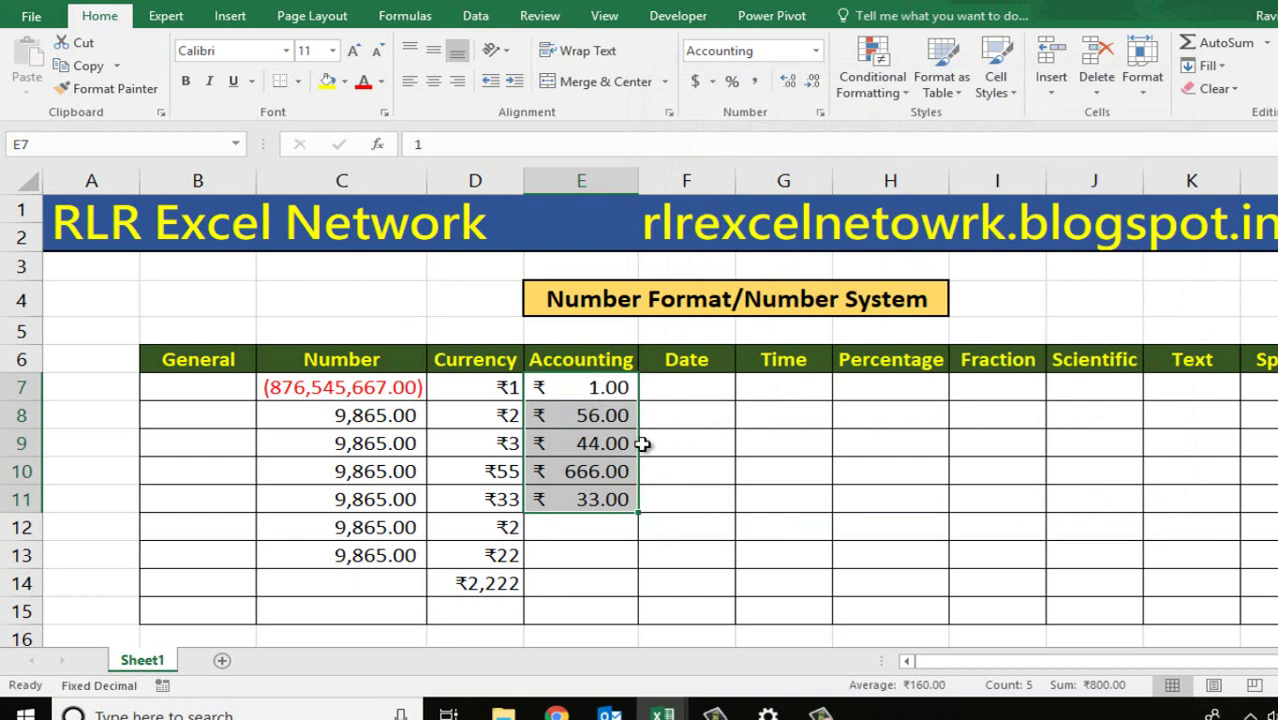
Inspect the Currency value in D9 and the Accounting values in E7:E11 and E13.
{"action": "left_click", "coordinate": [465, 443]}
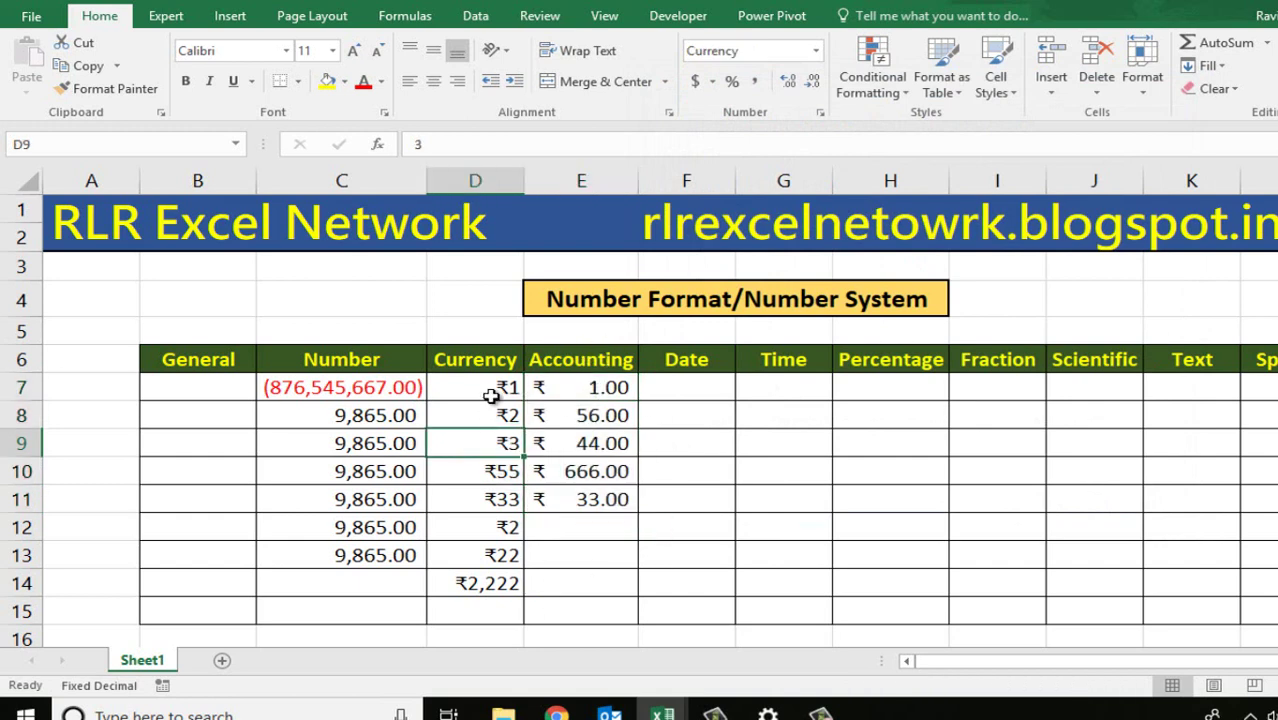
{"action": "left_click_drag", "start_coordinate": [491, 396], "coordinate": [495, 499]}
{"action": "left_click_drag", "start_coordinate": [585, 388], "coordinate": [590, 483]}
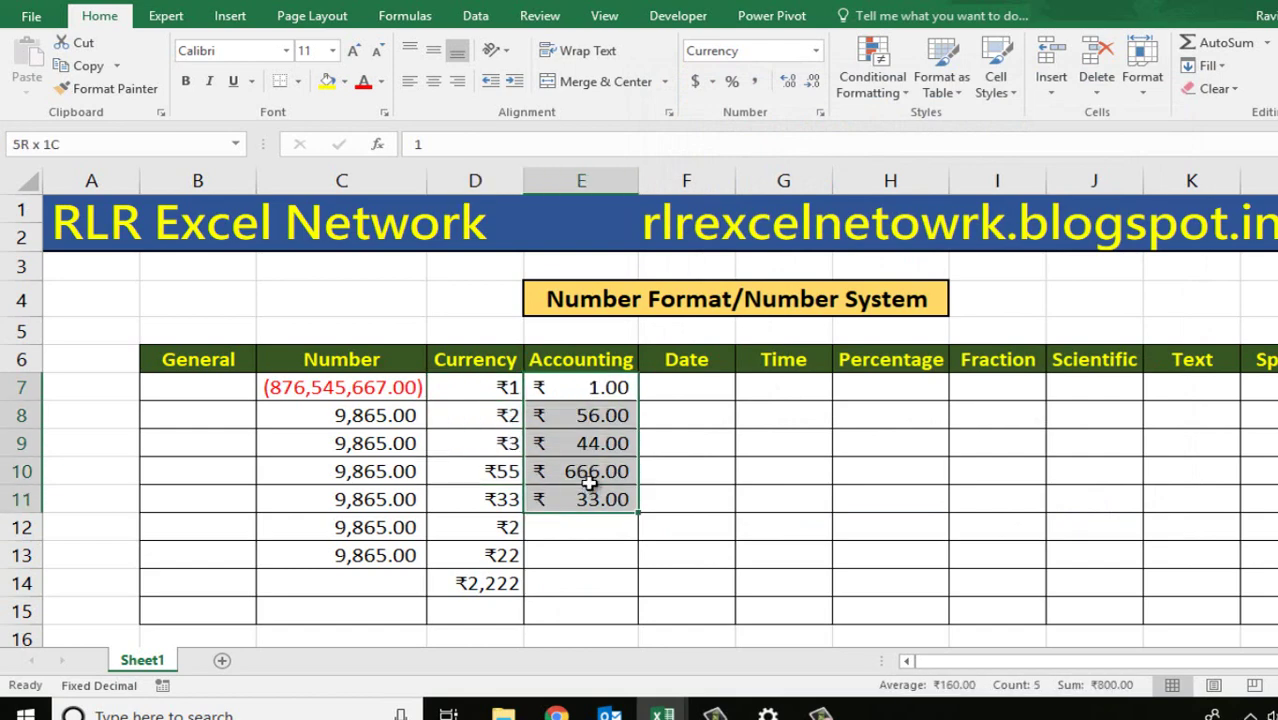
{"action": "left_click", "coordinate": [585, 443]}
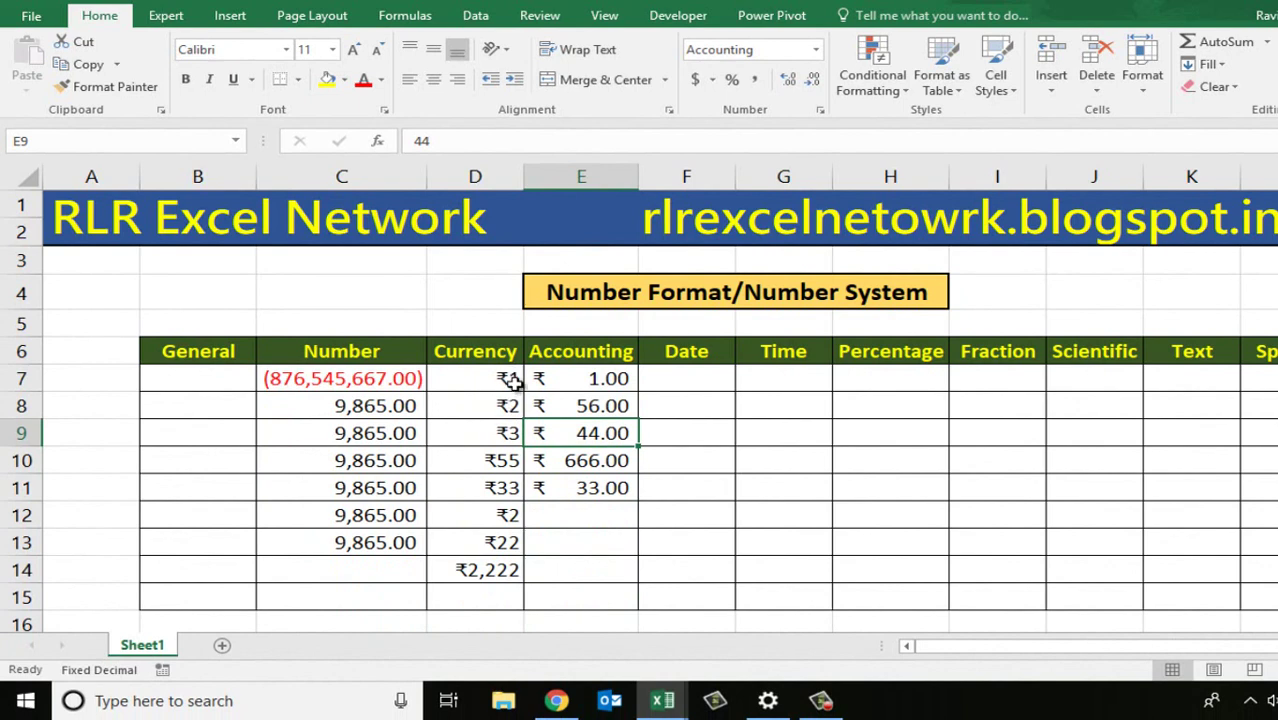
{"action": "left_click", "coordinate": [585, 383]}
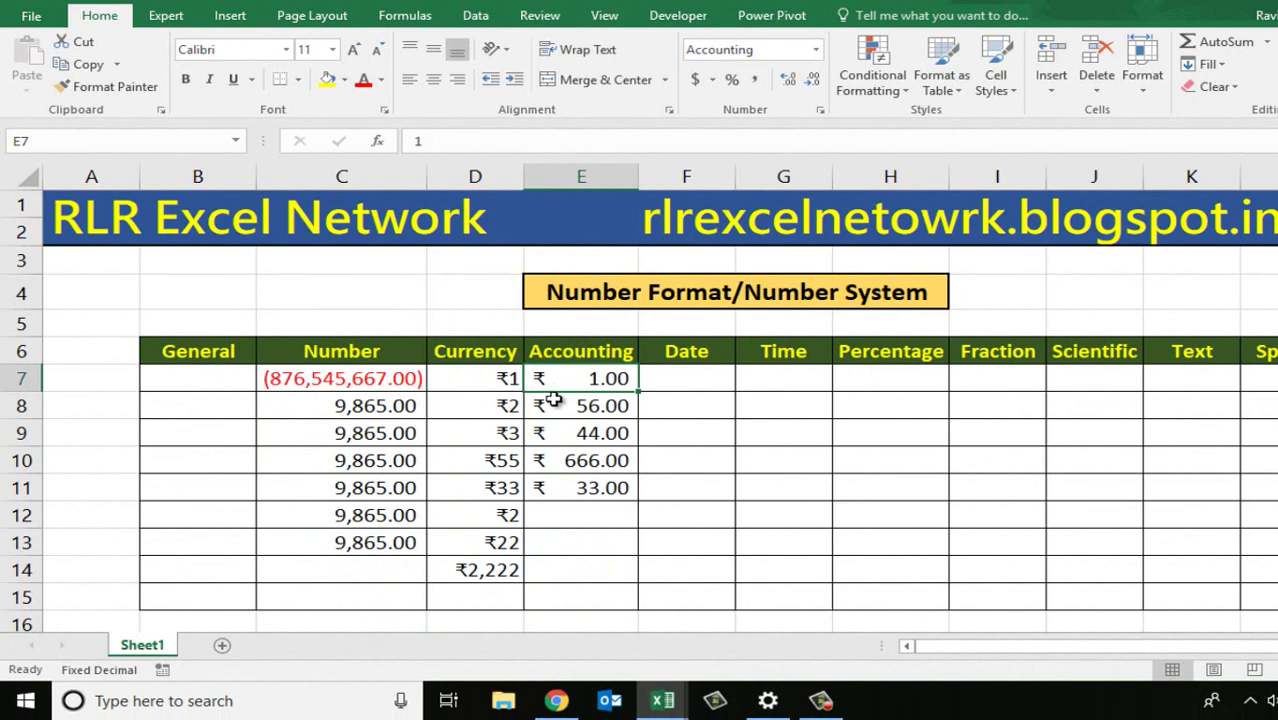
{"action": "left_click", "coordinate": [483, 432]}
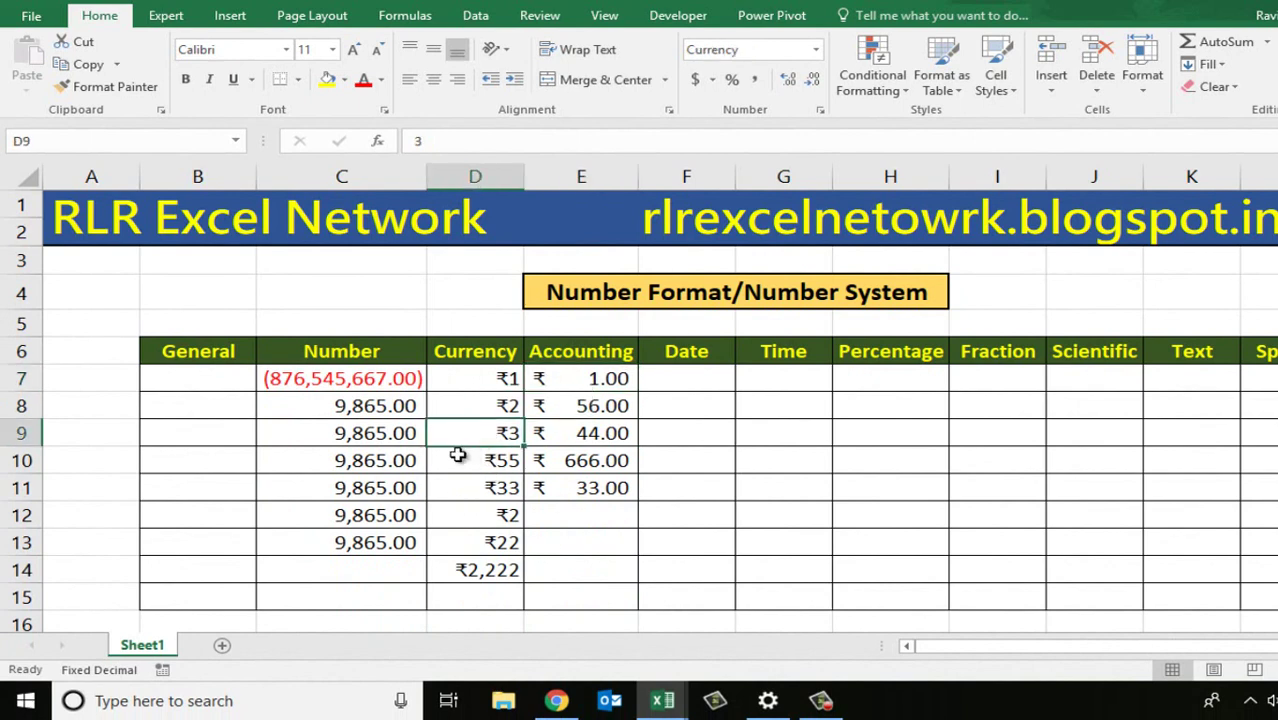
{"action": "left_click", "coordinate": [607, 536]}
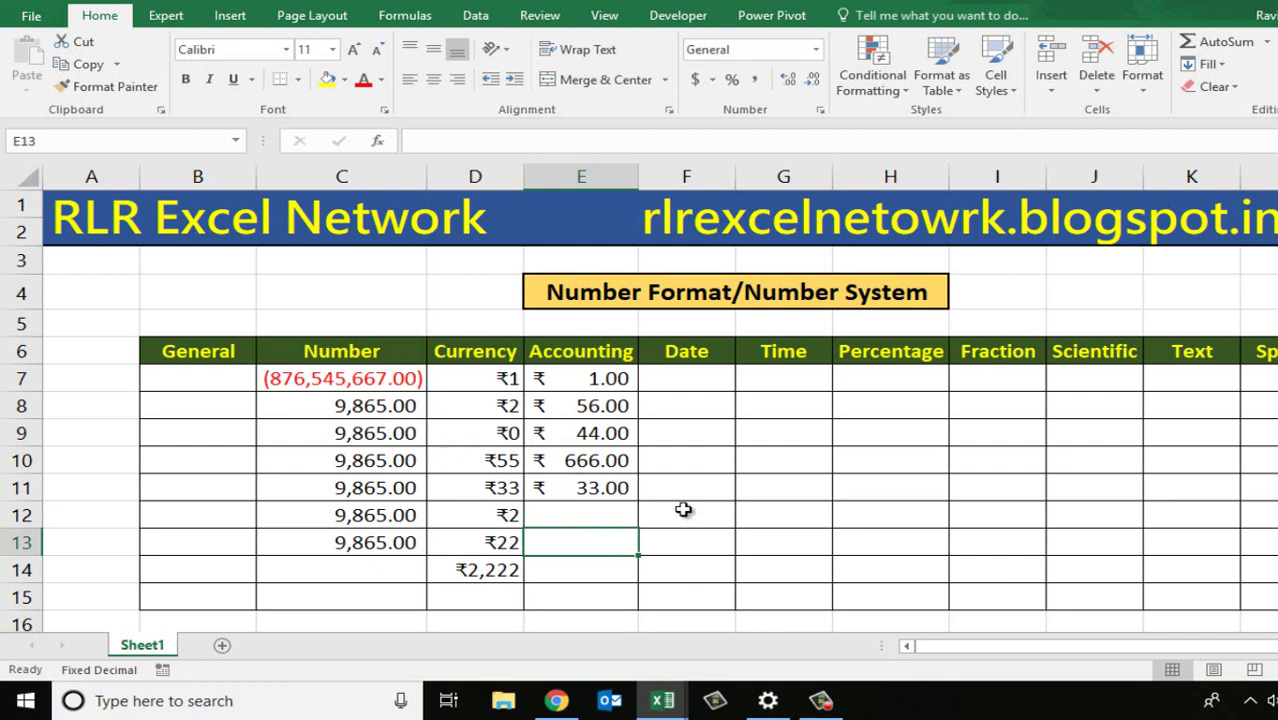
Replace 44.00 in E9 with 0, then compare its rupee dash with D9's Currency zero.
{"action": "left_click", "coordinate": [620, 432]}
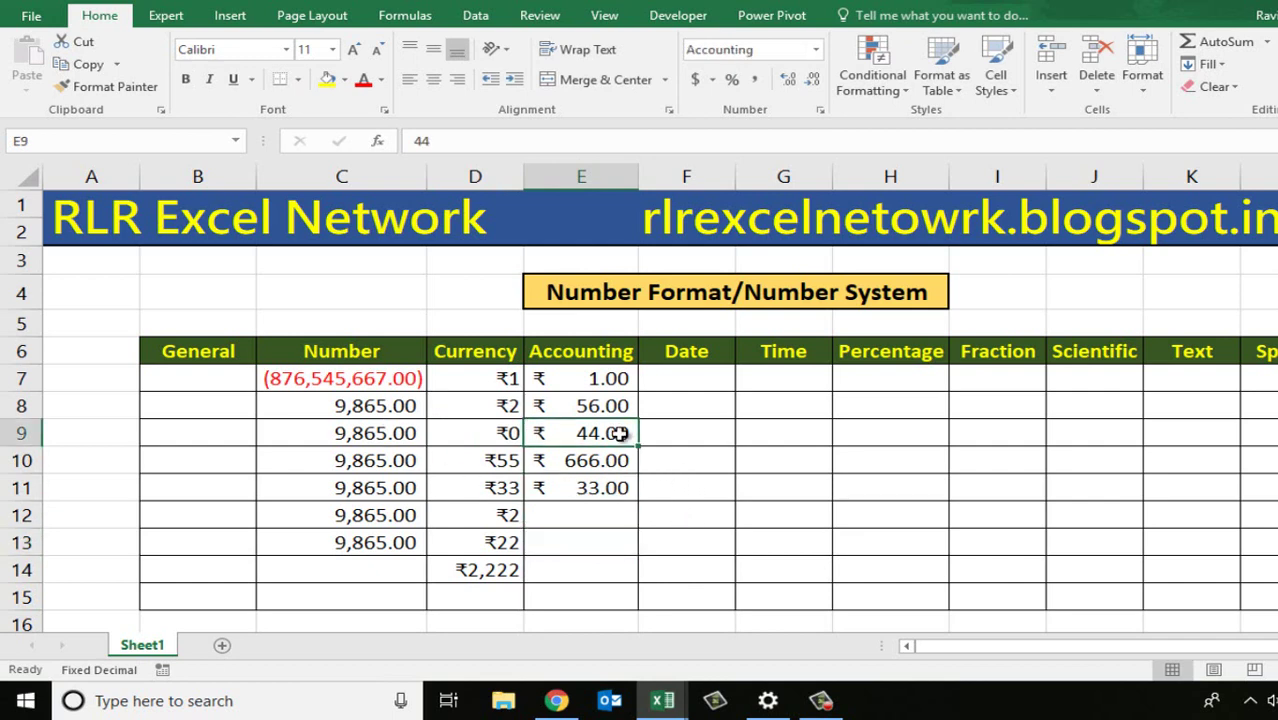
{"action": "type", "text": "0"}
{"action": "left_click", "coordinate": [590, 520]}
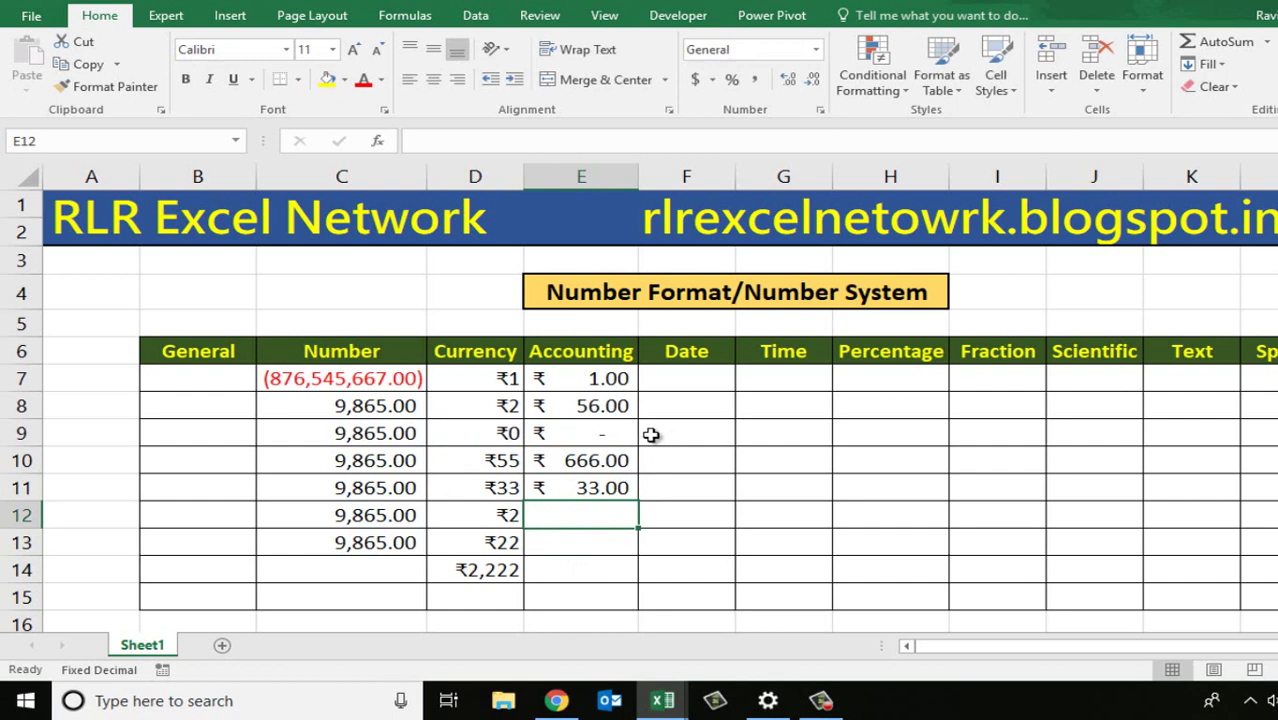
{"action": "left_click", "coordinate": [484, 440]}
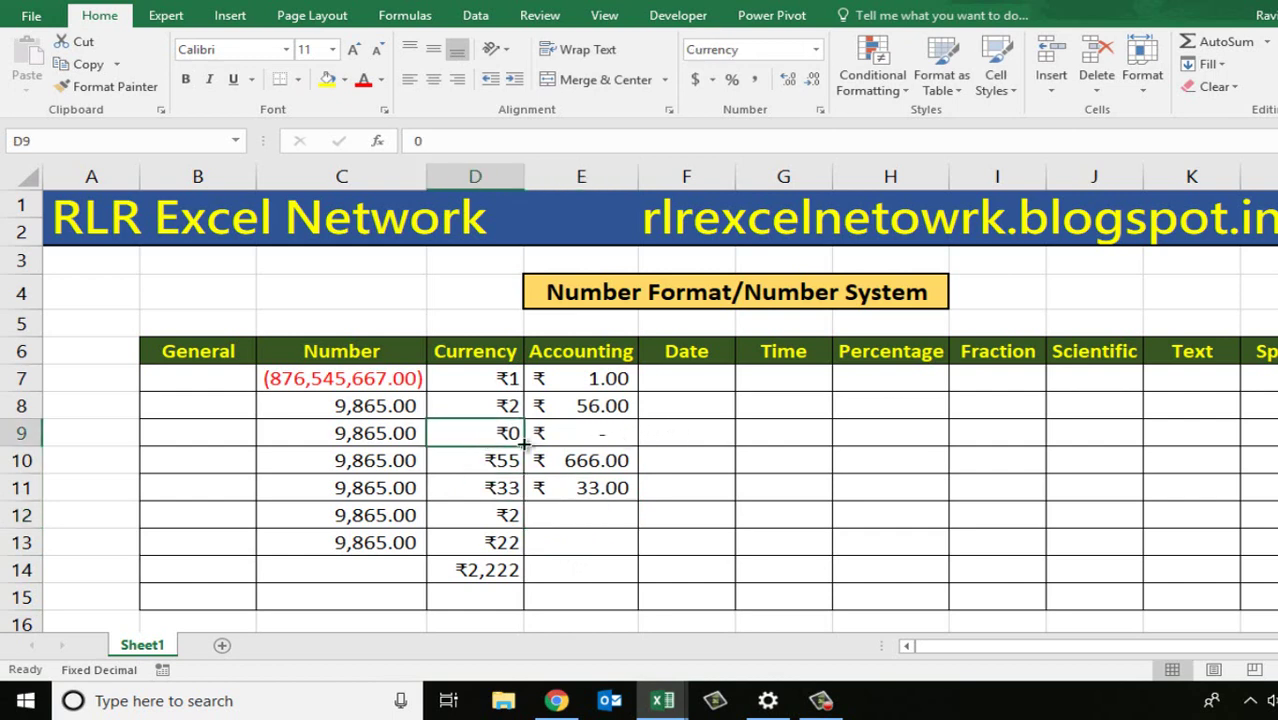
{"action": "left_click", "coordinate": [545, 436]}
{"action": "left_click", "coordinate": [457, 437]}
{"action": "left_click", "coordinate": [563, 437]}
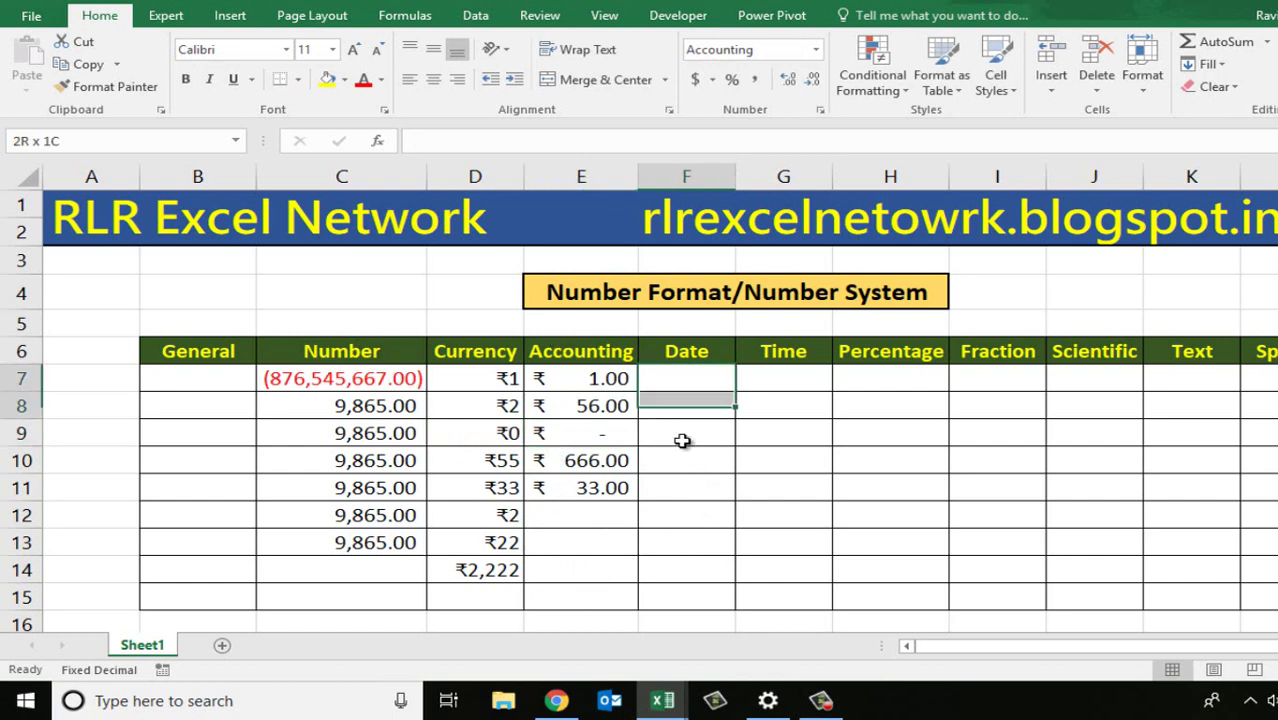
Enter the date 12/21/2018 in cell F7.
{"action": "left_click_drag", "start_coordinate": [694, 379], "coordinate": [679, 542]}
{"action": "left_click", "coordinate": [682, 476]}
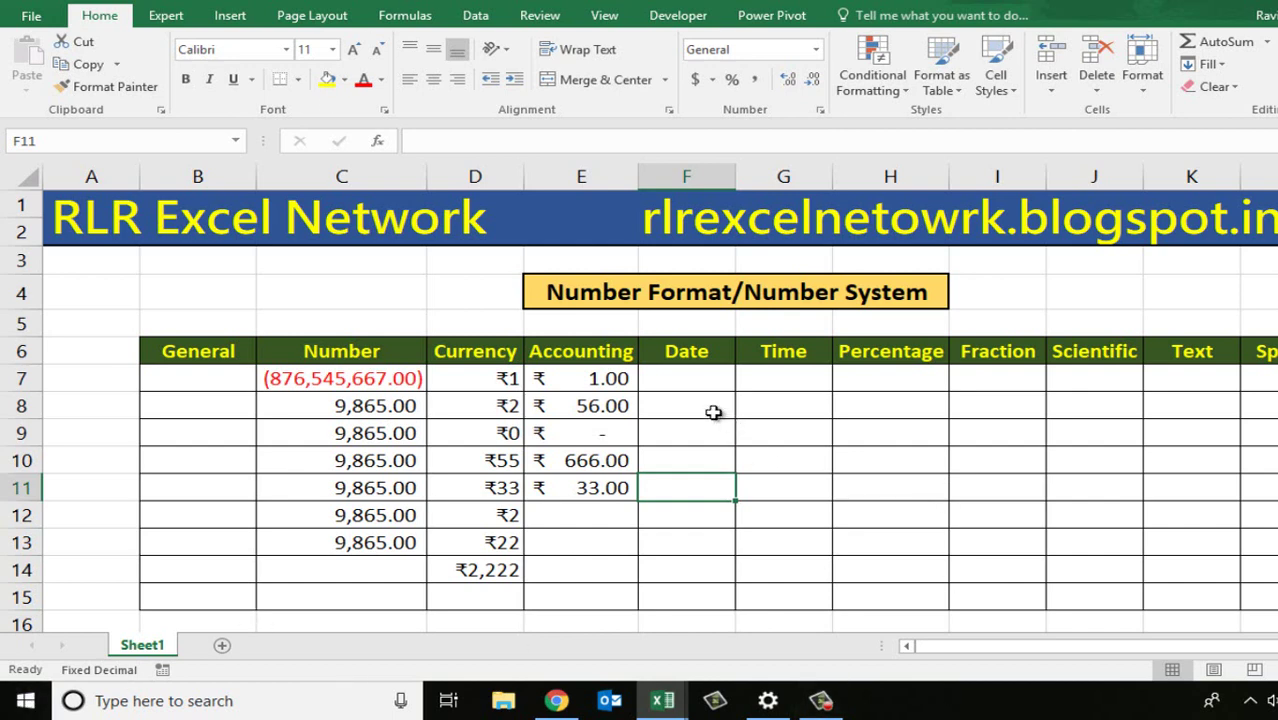
{"action": "left_click", "coordinate": [705, 377]}
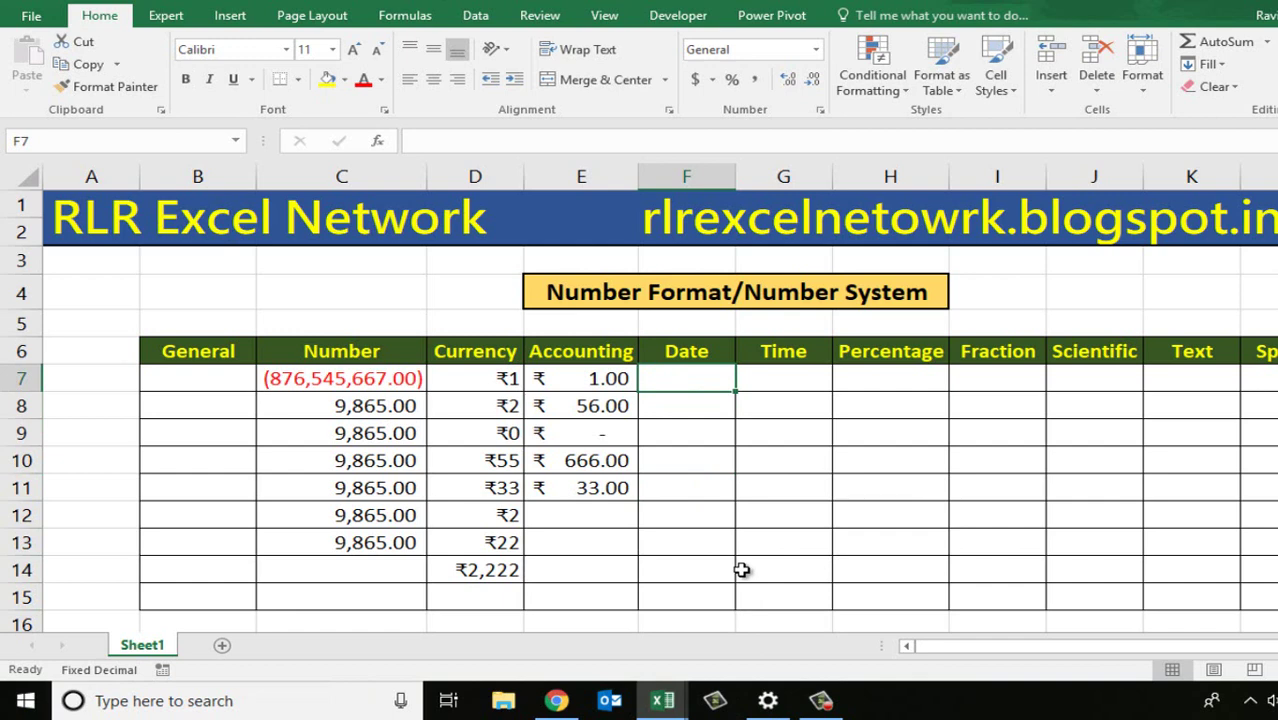
{"action": "type", "text": "12/21/2018"}
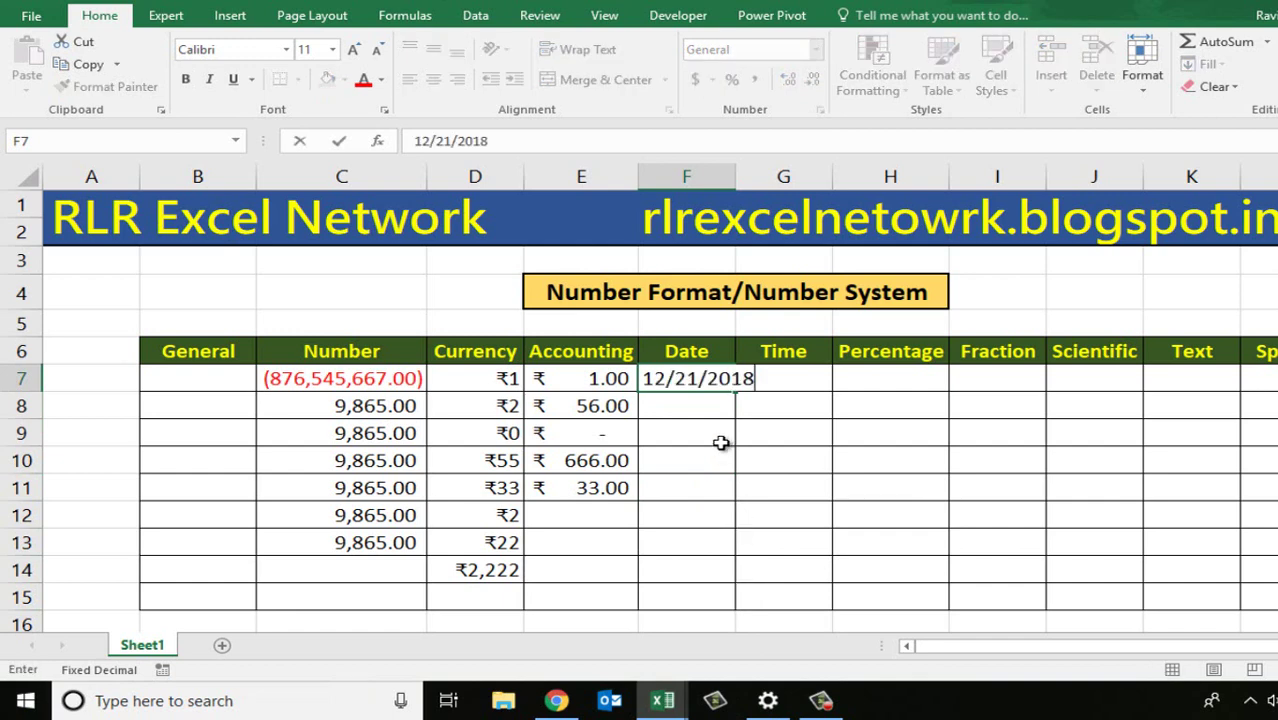
{"action": "key", "text": "Return"}
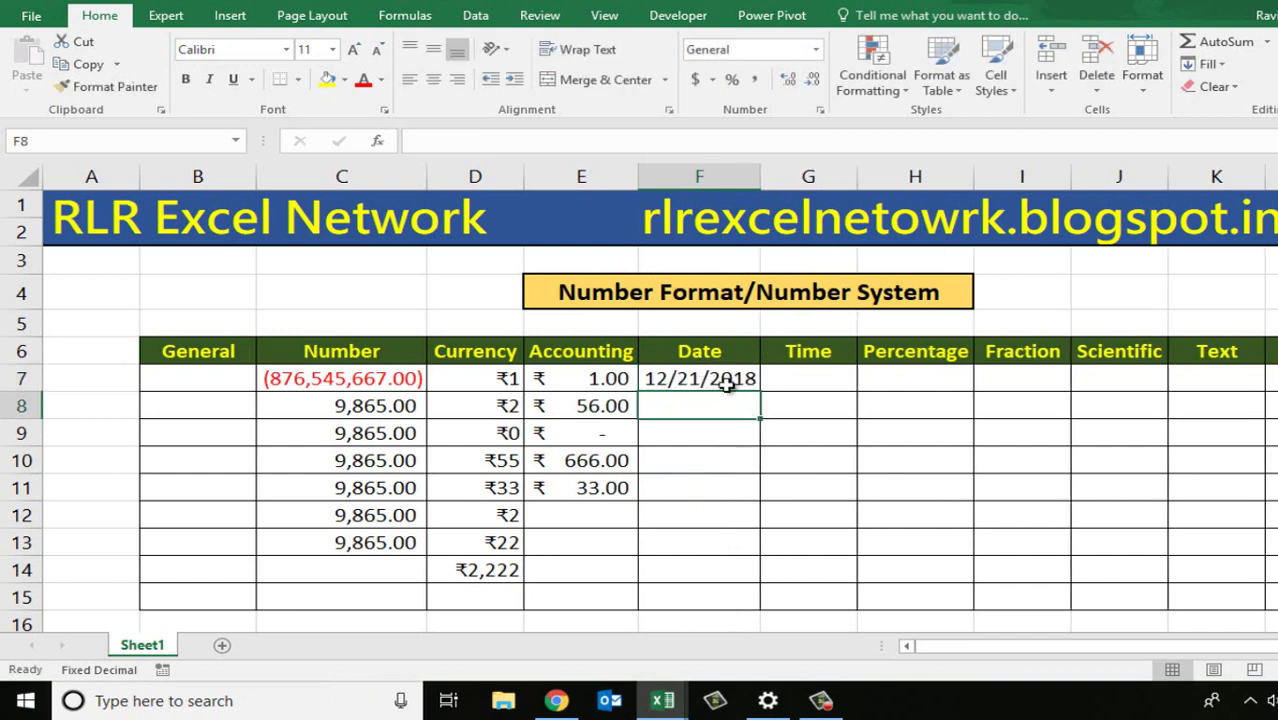
Fill F7:F13 with dates 12/21/2018 through 12/27/2018 and bring up Format Cells.
{"action": "left_click", "coordinate": [730, 382]}
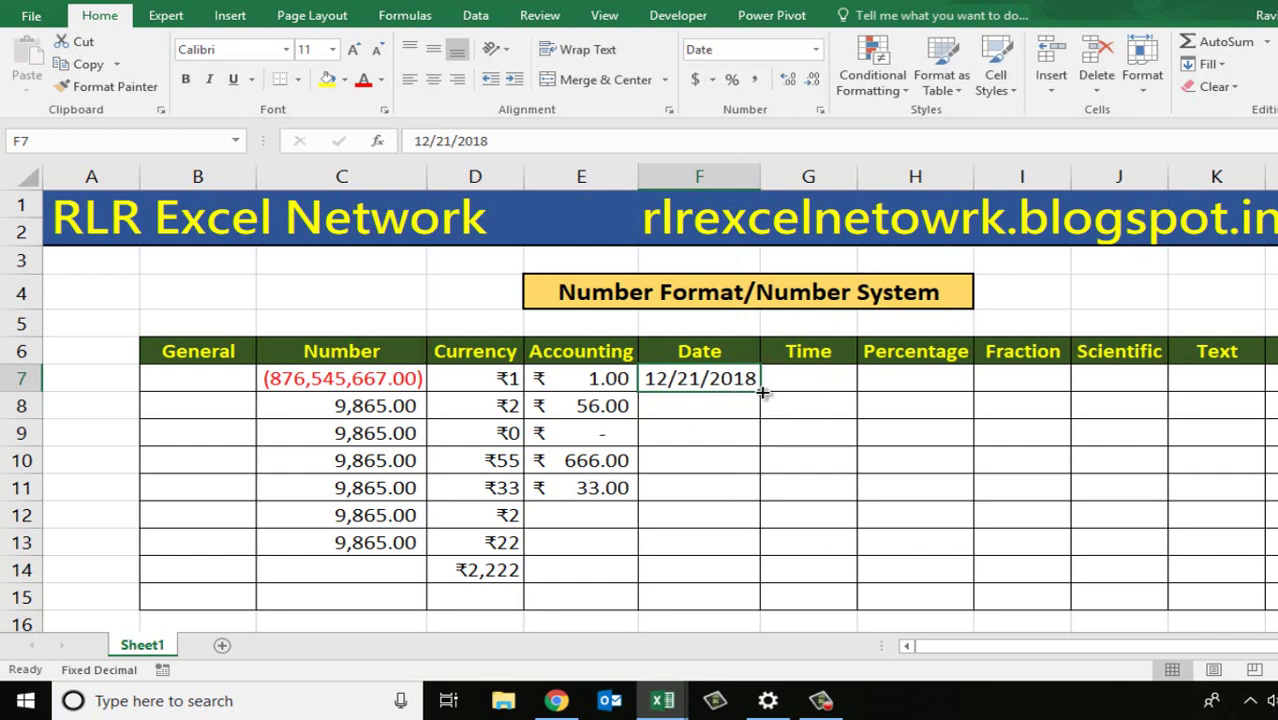
{"action": "left_click_drag", "start_coordinate": [762, 393], "coordinate": [758, 563]}
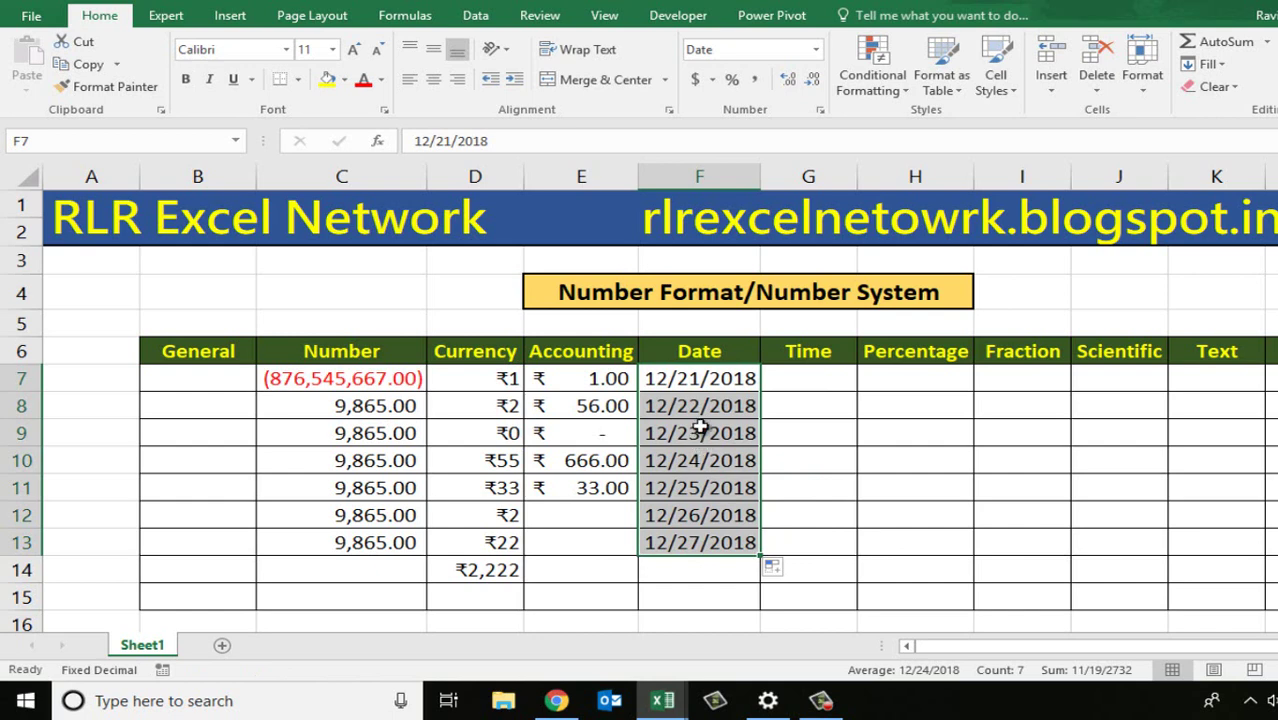
{"action": "key", "text": "ctrl+1"}
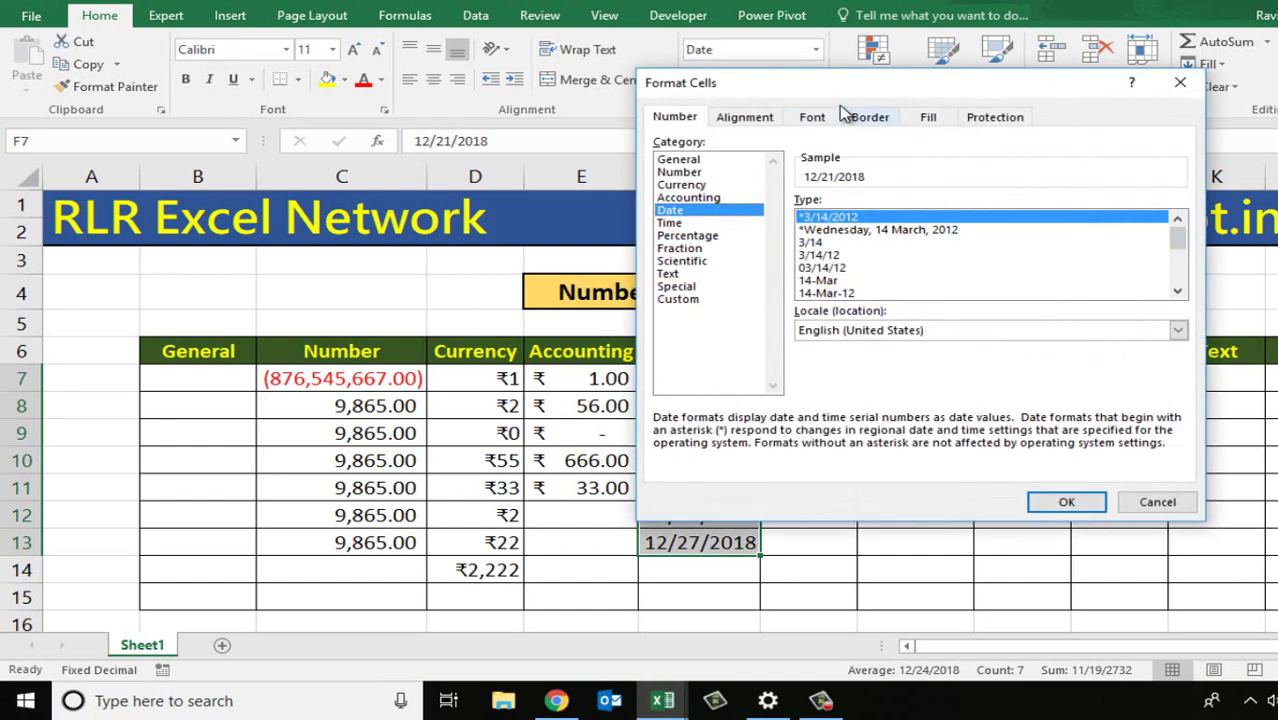
Apply the long weekday date format to the dates in F7:F13.
{"action": "left_click_drag", "start_coordinate": [790, 85], "coordinate": [922, 59]}
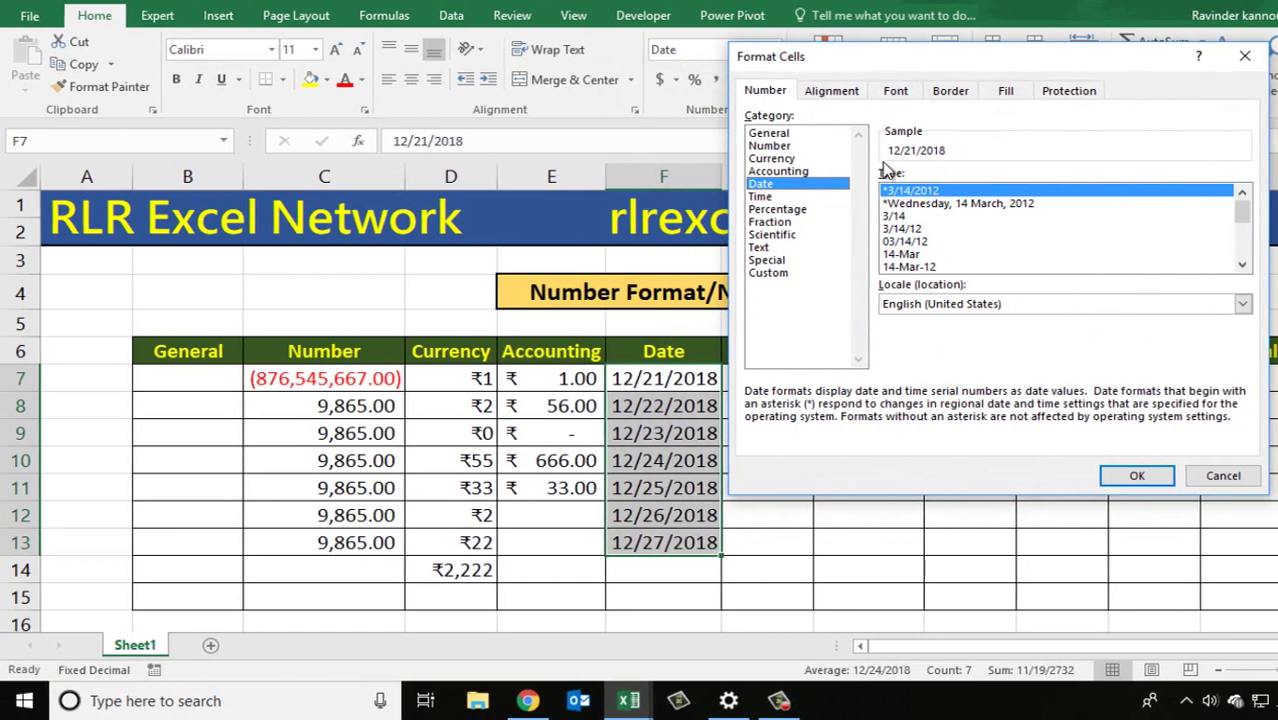
{"action": "left_click", "coordinate": [922, 204]}
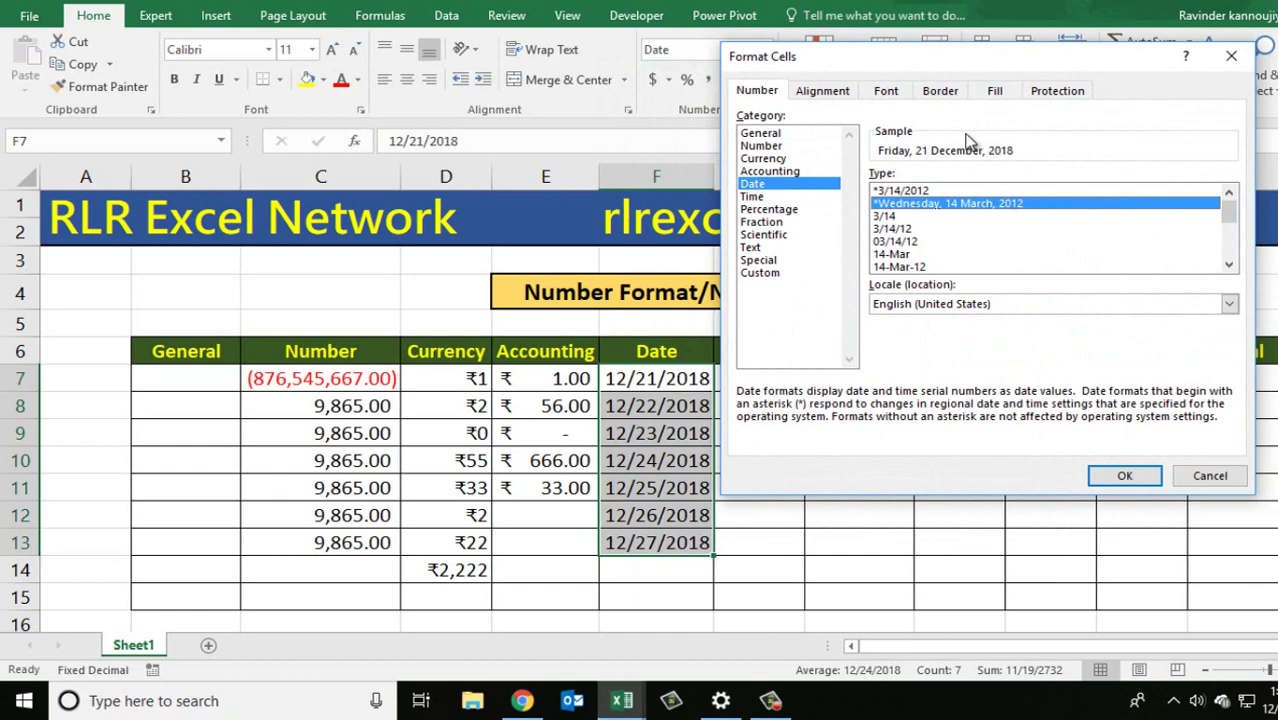
{"action": "left_click", "coordinate": [1125, 476]}
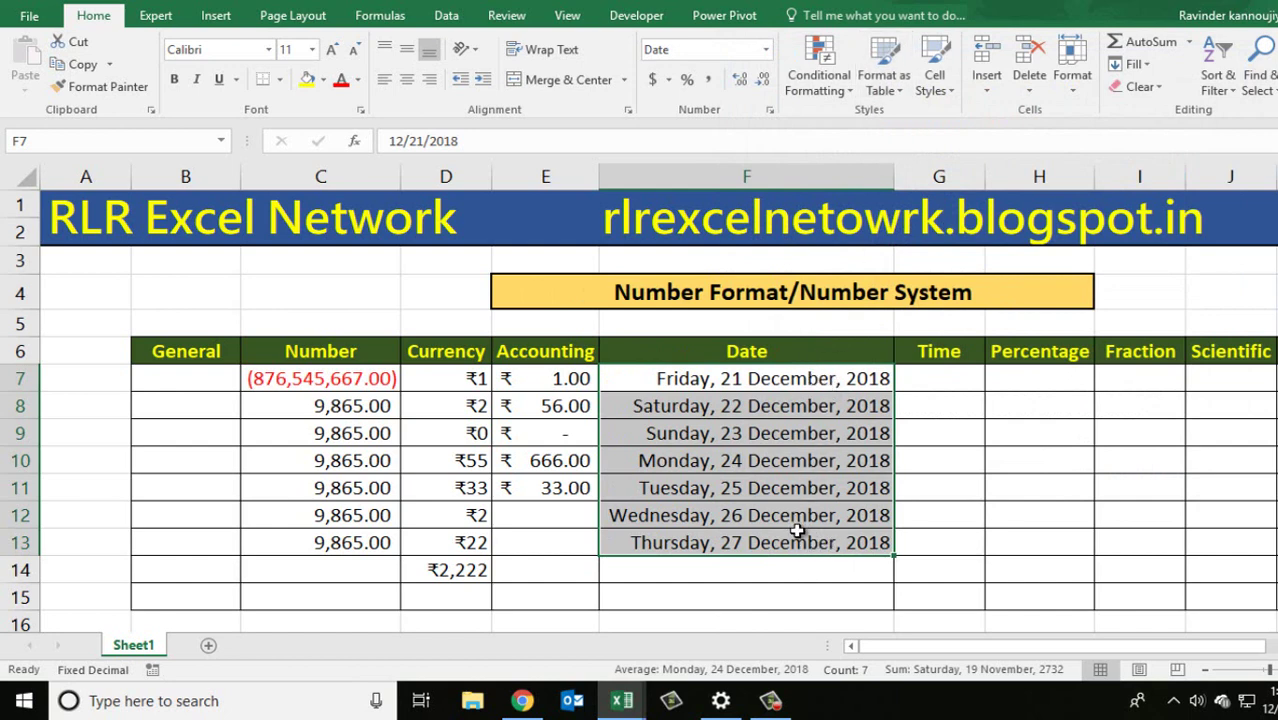
Switch the dates to the 14-Mar-2012 style, showing 21-Dec-2018 through 27-Dec-2018.
{"action": "key", "text": "ctrl+1"}
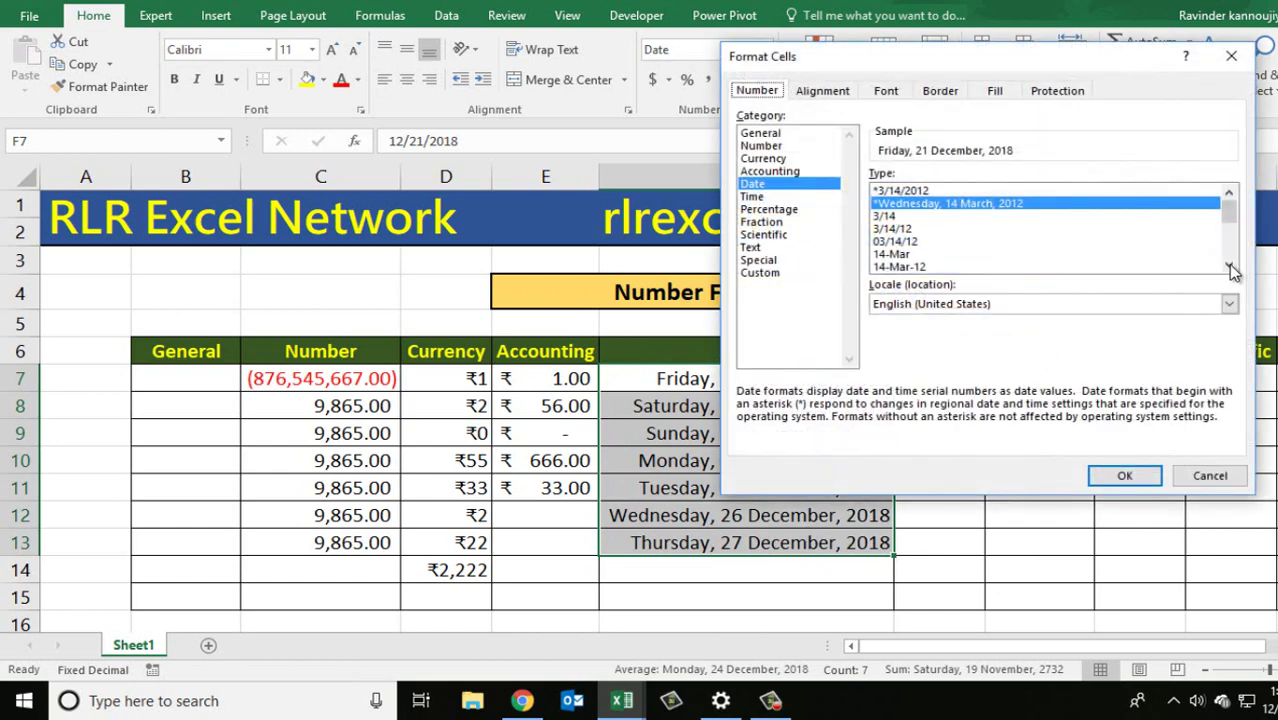
{"action": "left_click", "coordinate": [1231, 268]}
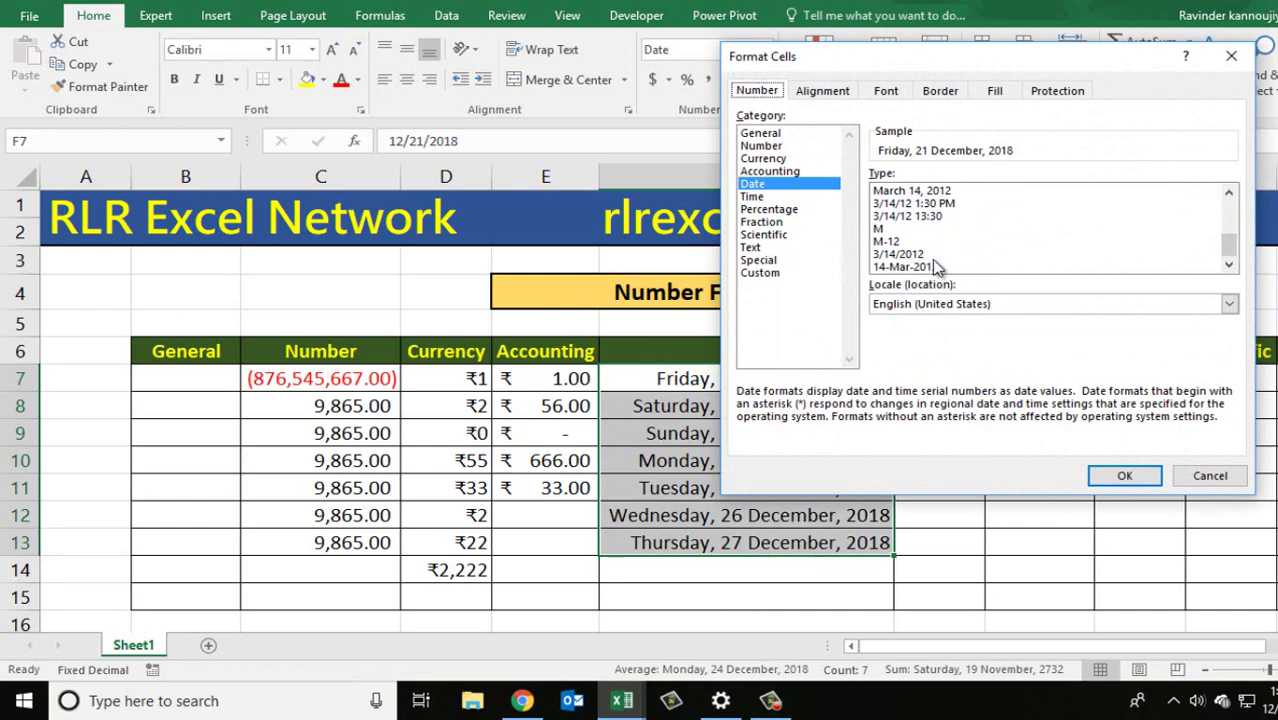
{"action": "left_click", "coordinate": [938, 254]}
{"action": "left_click", "coordinate": [942, 267]}
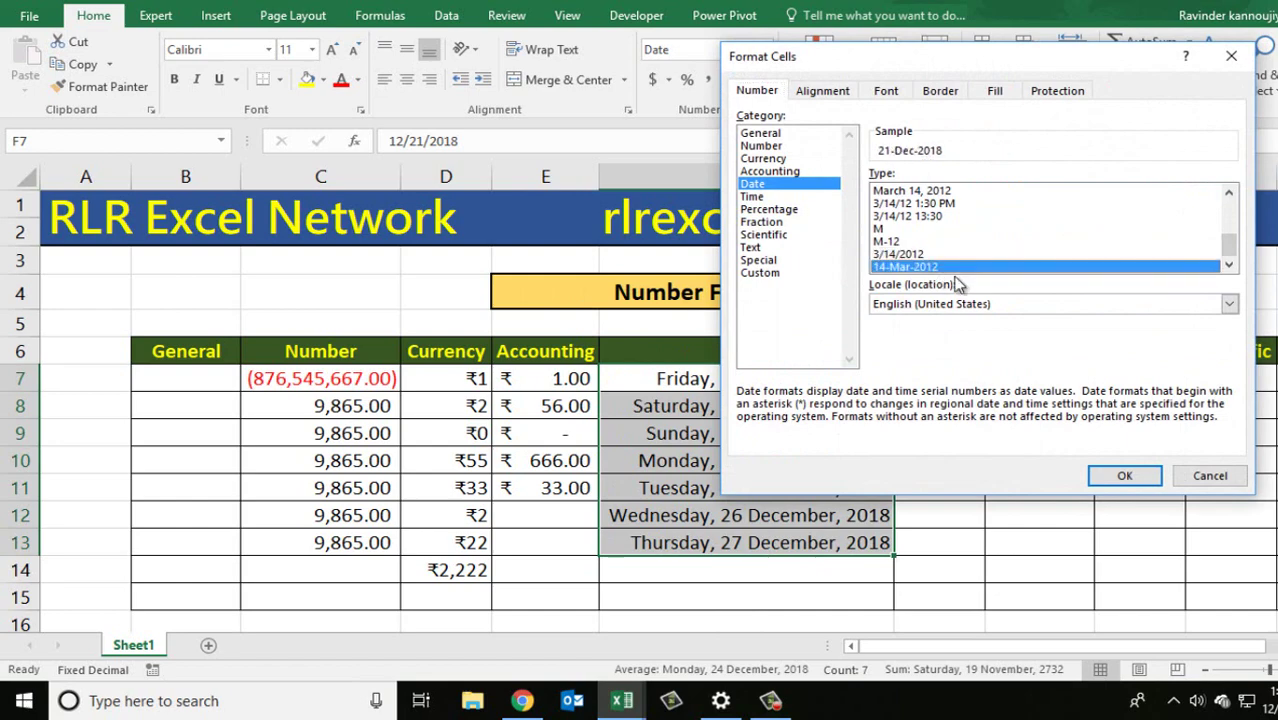
{"action": "left_click", "coordinate": [1132, 476]}
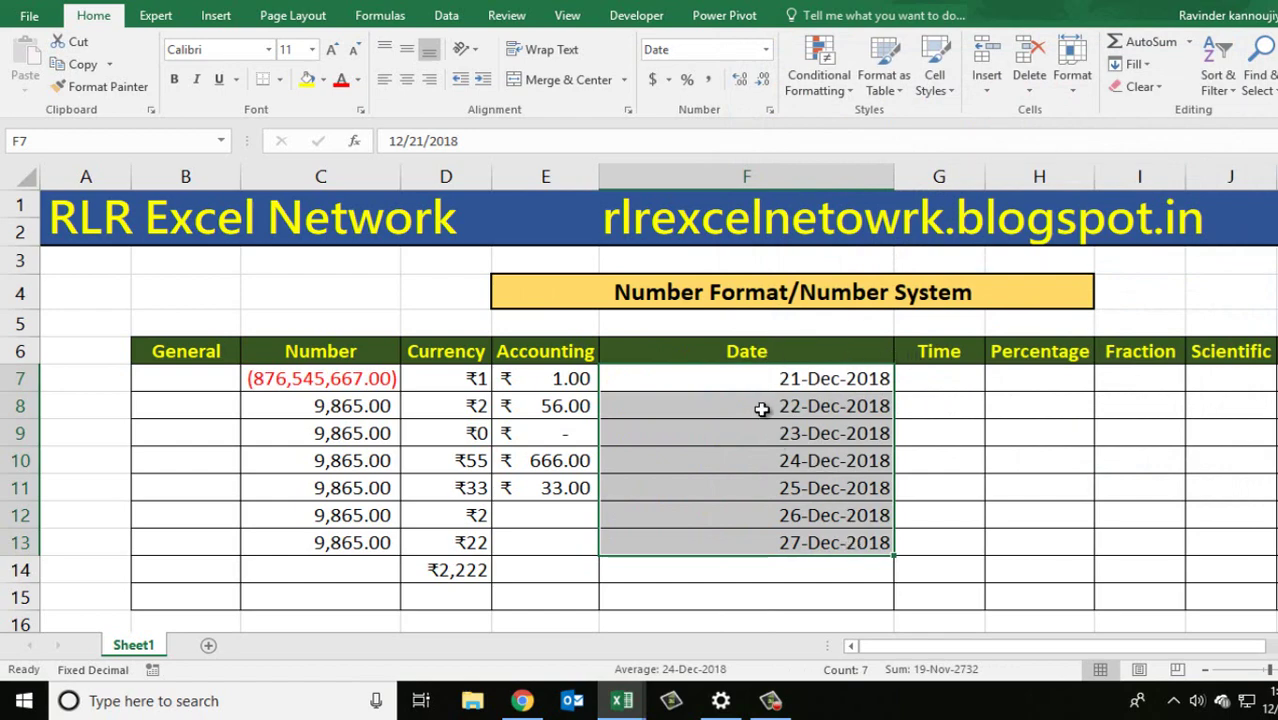
{"action": "key", "text": "ctrl+1"}
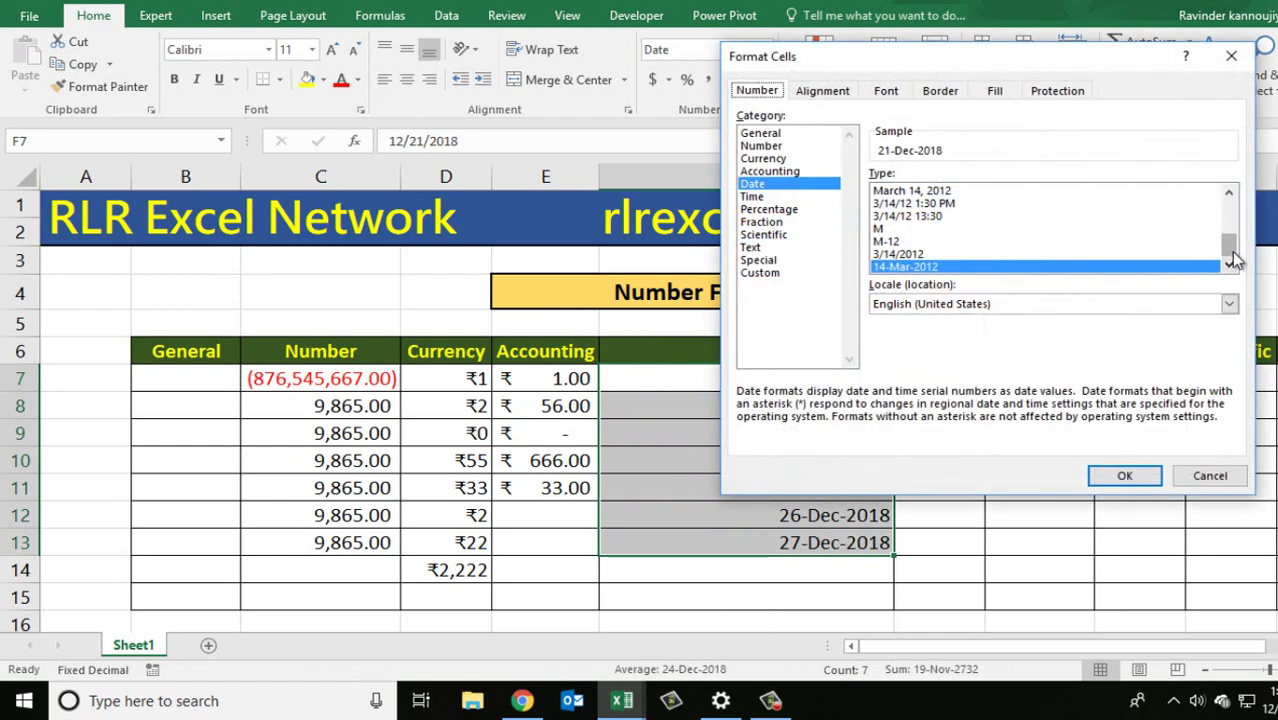
{"action": "mouse_move", "coordinate": [1230, 245]}
{"action": "left_mouse_down"}
{"action": "mouse_move", "coordinate": [1232, 222]}
{"action": "mouse_move", "coordinate": [1233, 262]}
{"action": "mouse_move", "coordinate": [1228, 208]}
{"action": "mouse_move", "coordinate": [1230, 258]}
{"action": "left_mouse_up"}
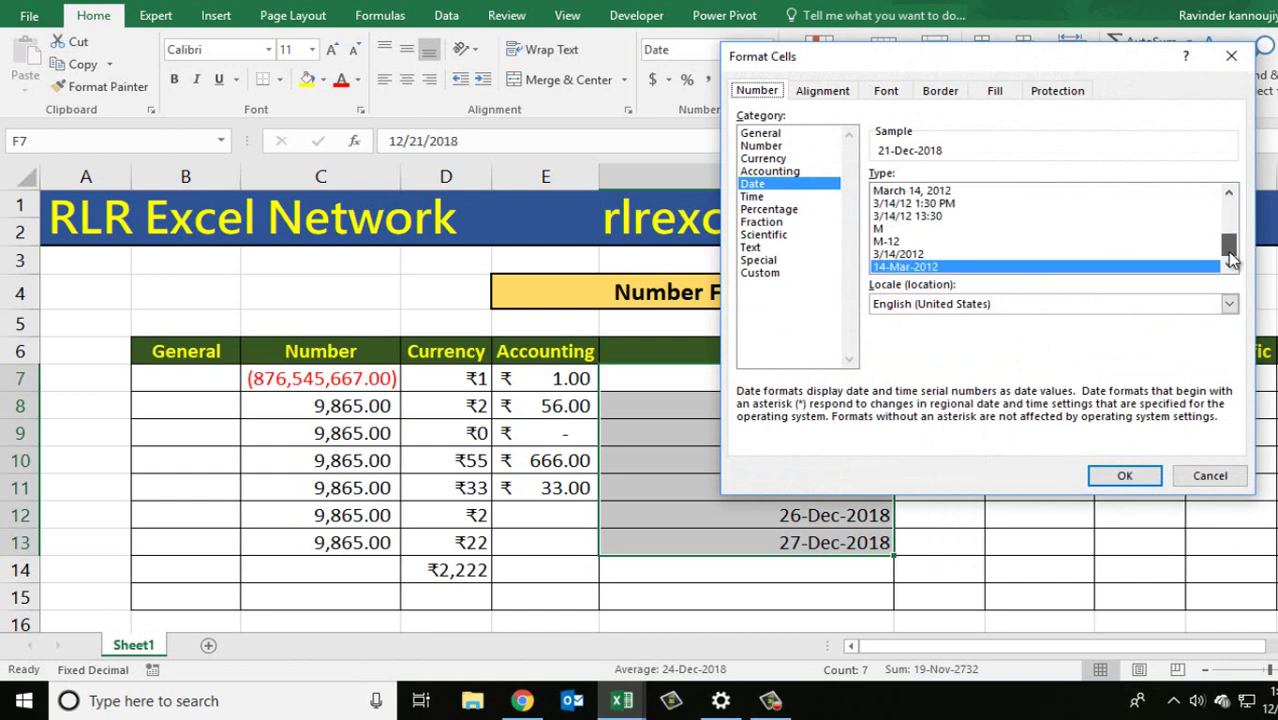
{"action": "left_click", "coordinate": [978, 304]}
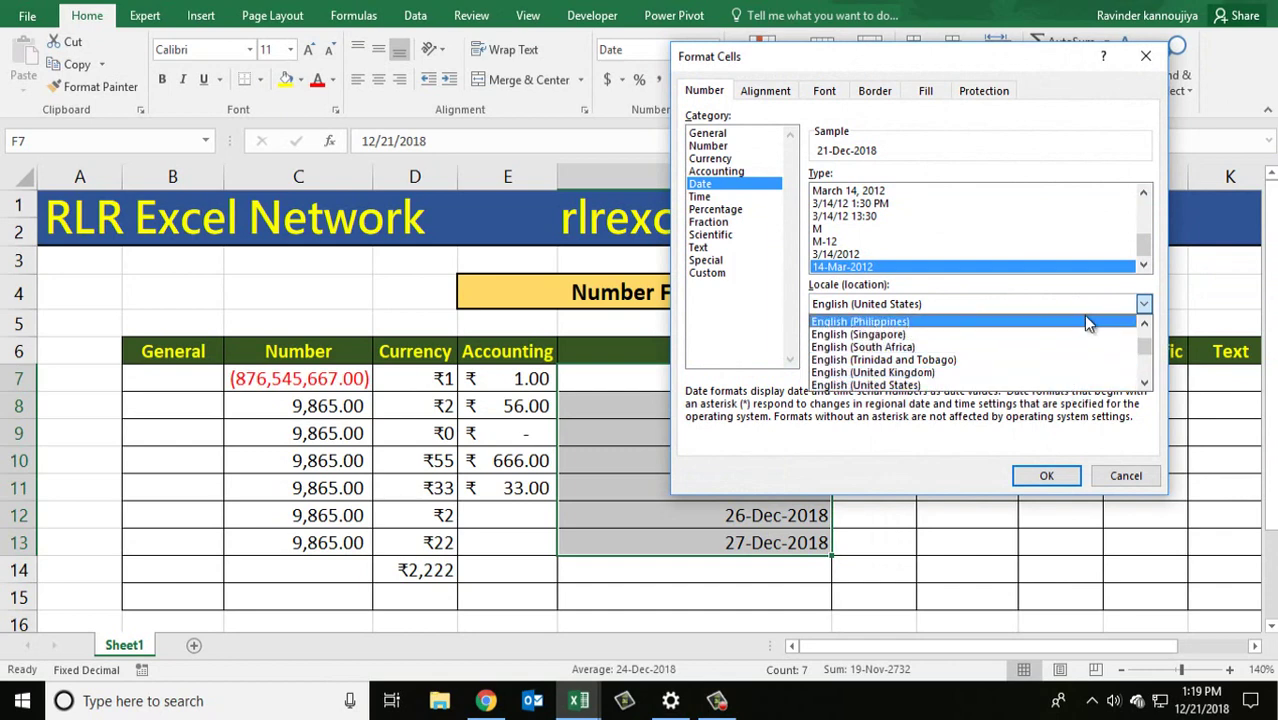
{"action": "left_click", "coordinate": [1044, 386]}
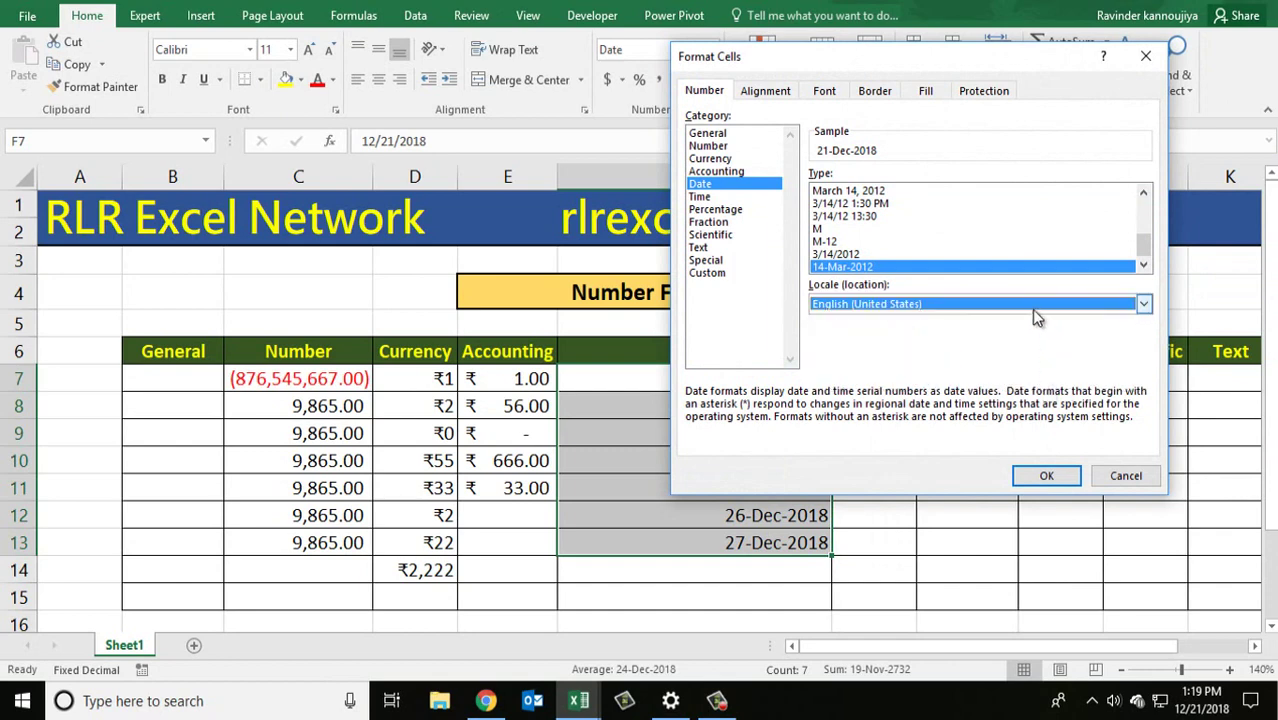
{"action": "left_click", "coordinate": [1046, 475]}
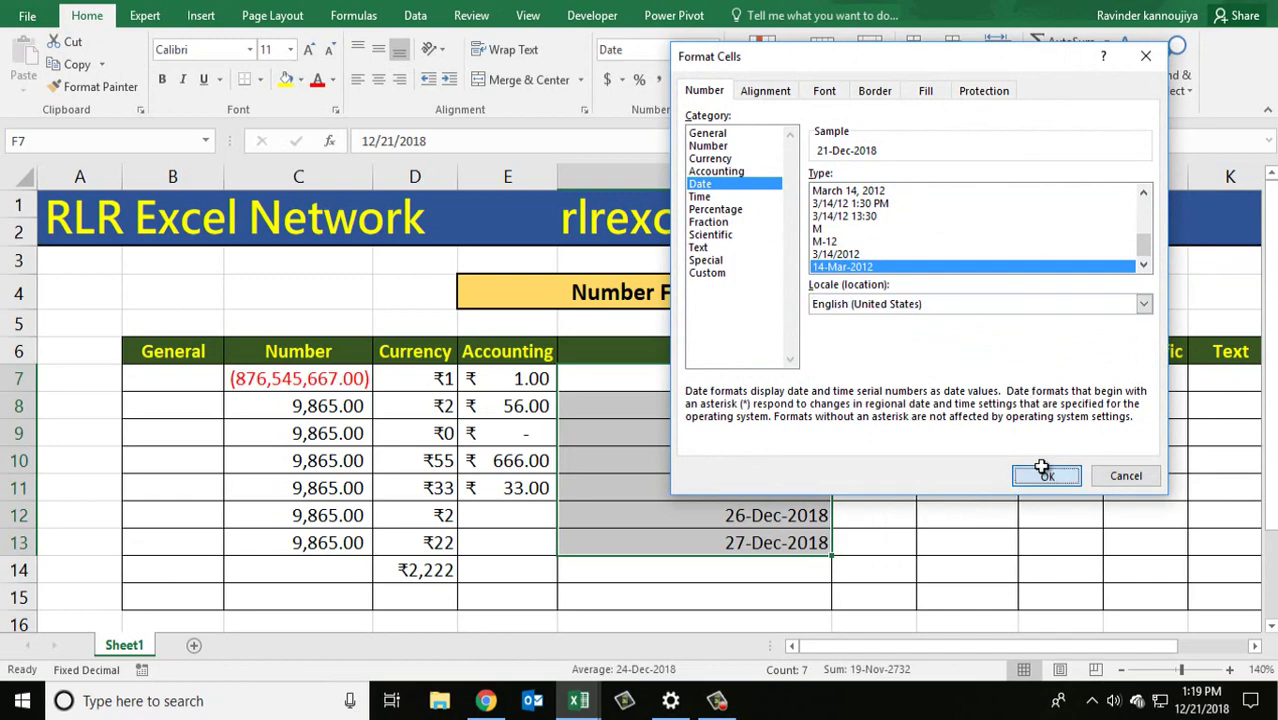